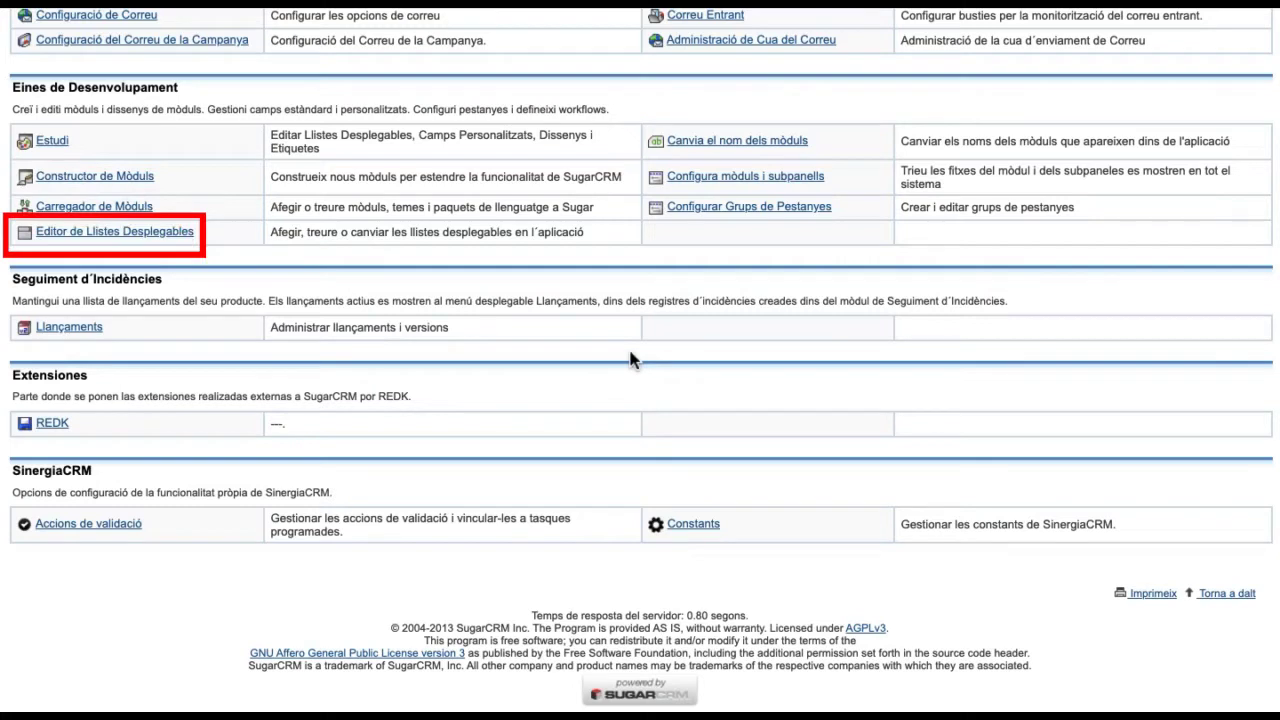
# Step: Open the dropdown list editor (Editor de Llistes Desplegables), look through its lists, and return to the administration page
pyautogui.click(188, 238)
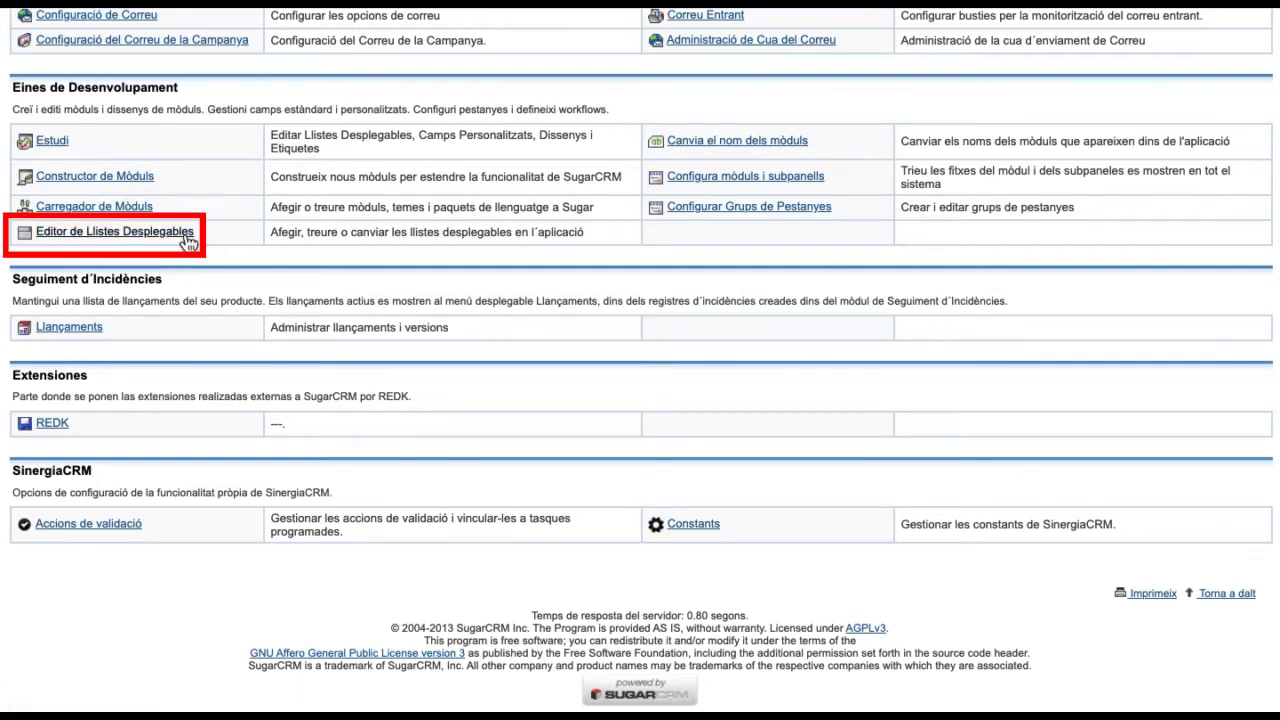
pyautogui.scroll(-10, 400, 370)
pyautogui.scroll(10, 407, 372)
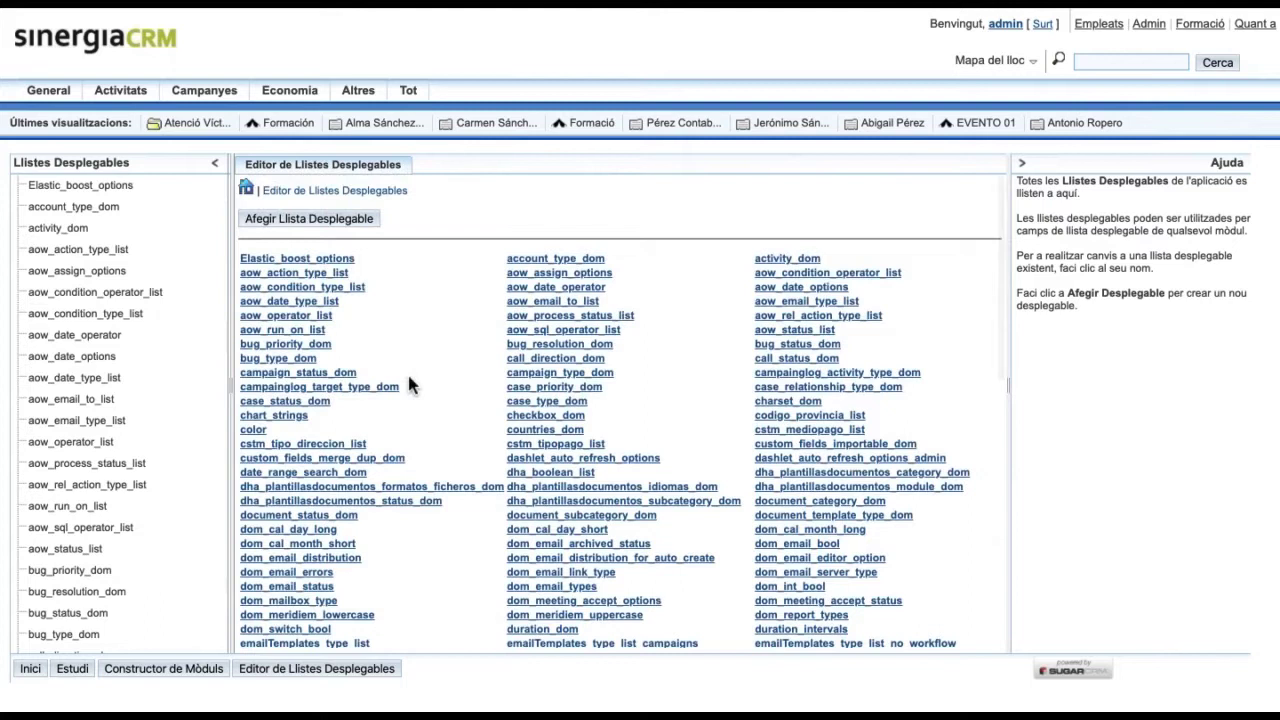
pyautogui.click(1148, 34)
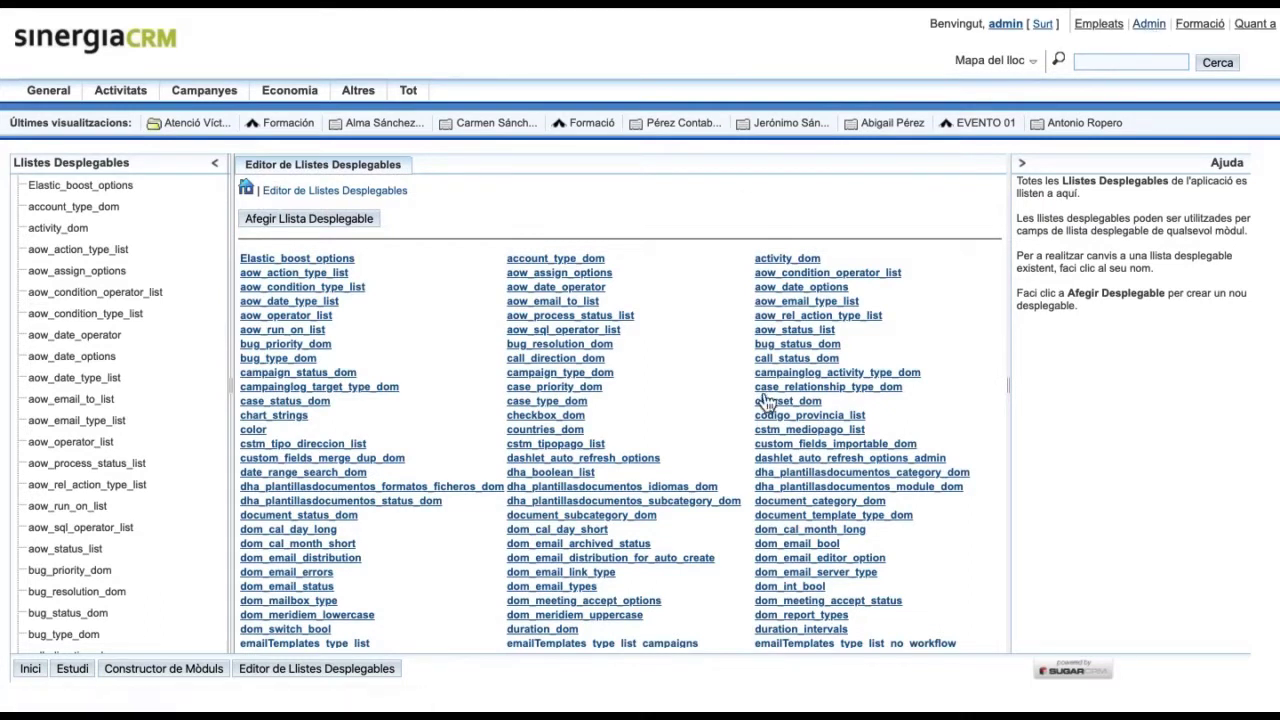
# Step: View the singular and plural labels of the Esdeveniments module on the module renaming page, and cancel without changes
pyautogui.scroll(-10, 762, 398)
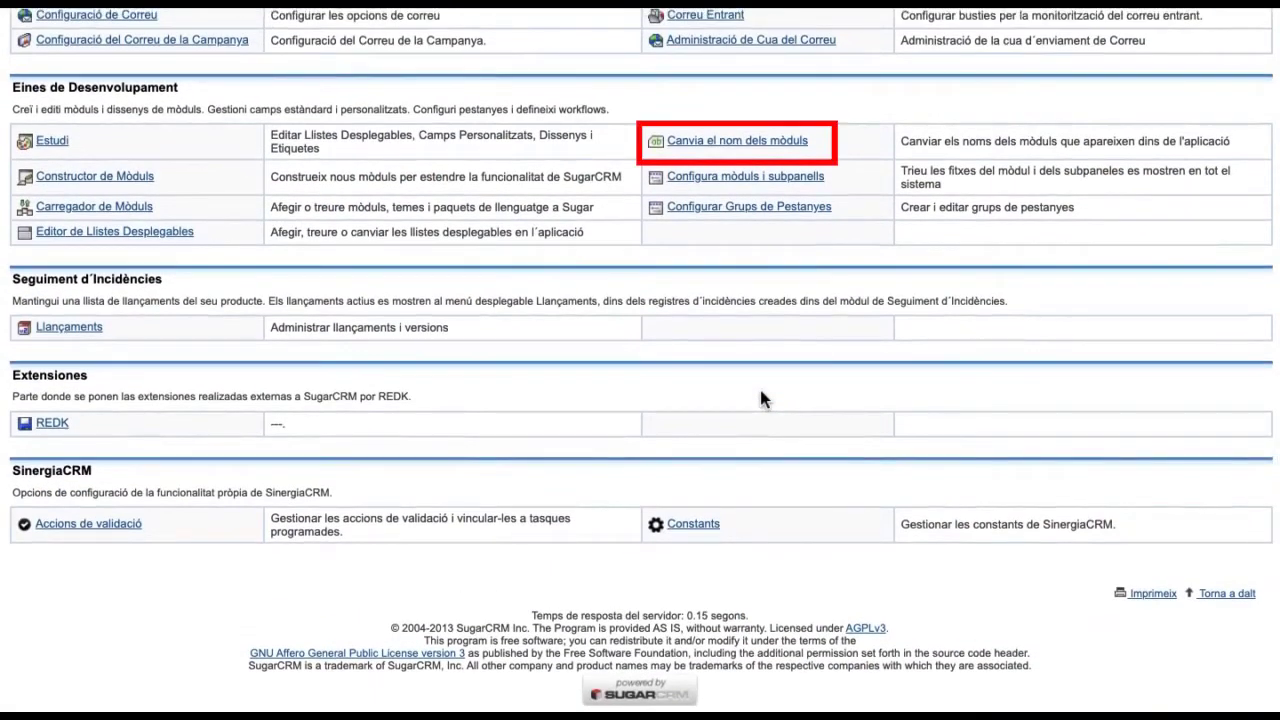
pyautogui.click(768, 141)
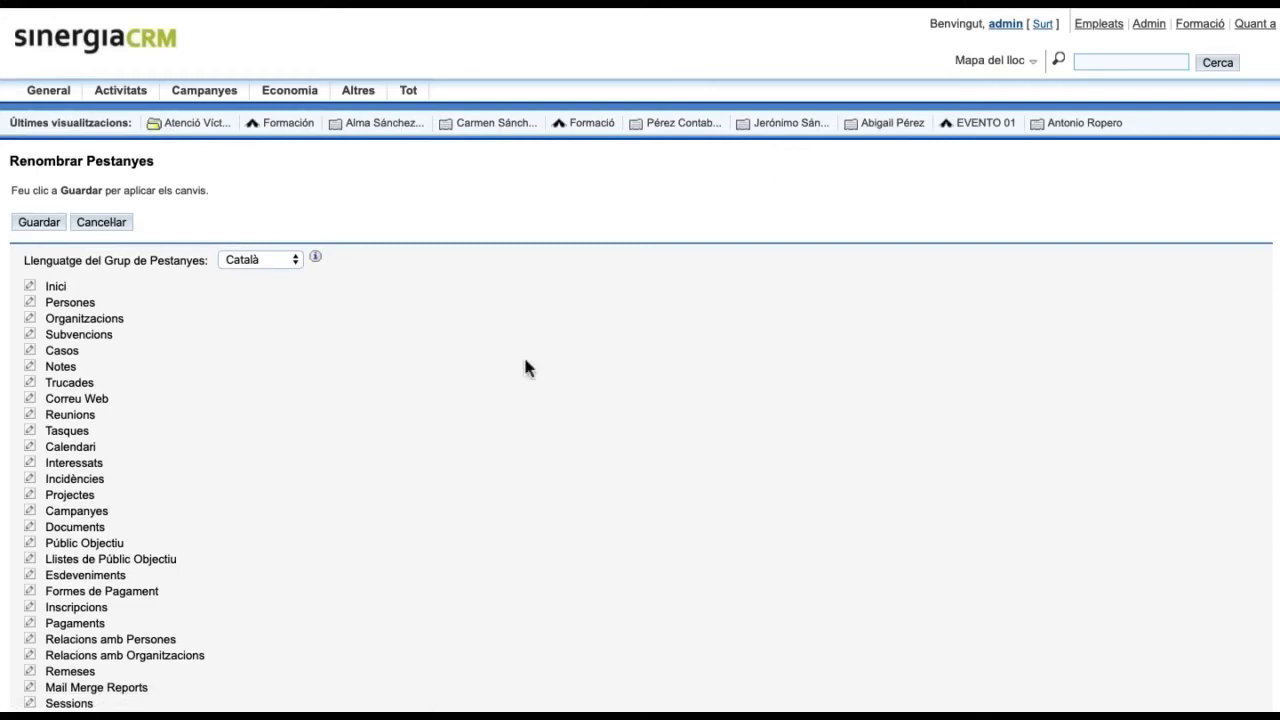
pyautogui.click(30, 577)
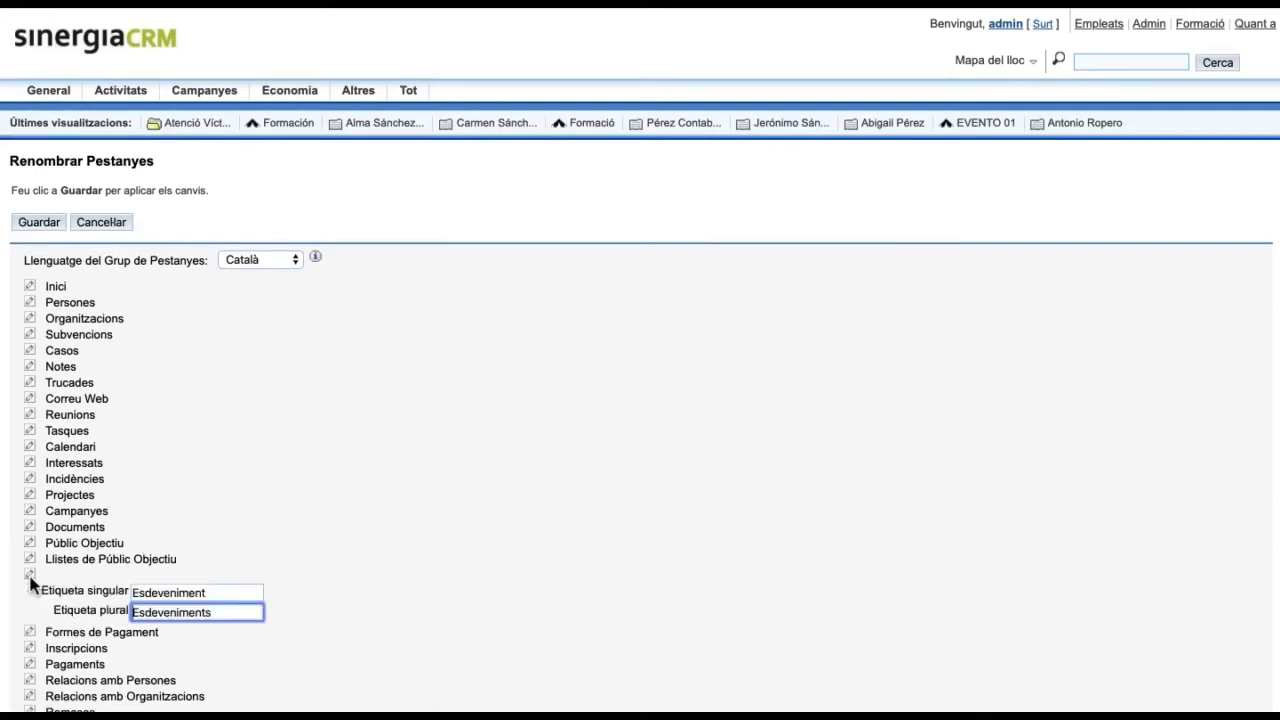
pyautogui.click(30, 578)
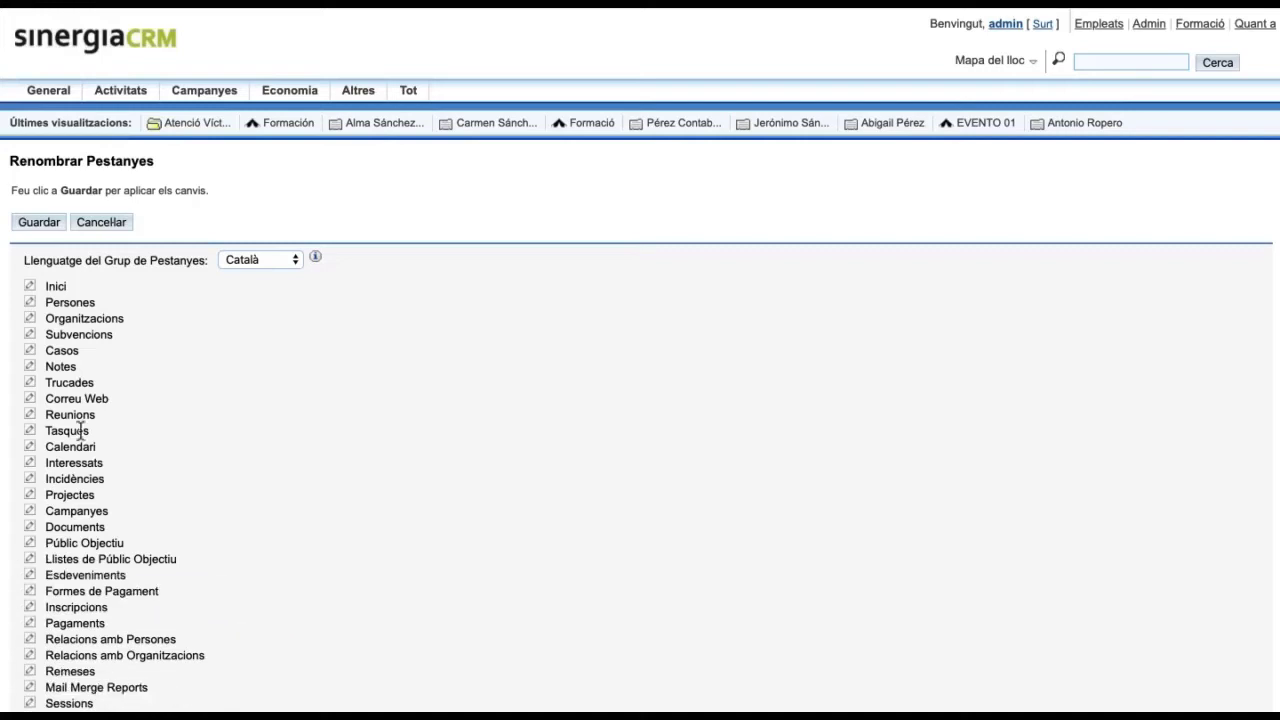
pyautogui.click(112, 228)
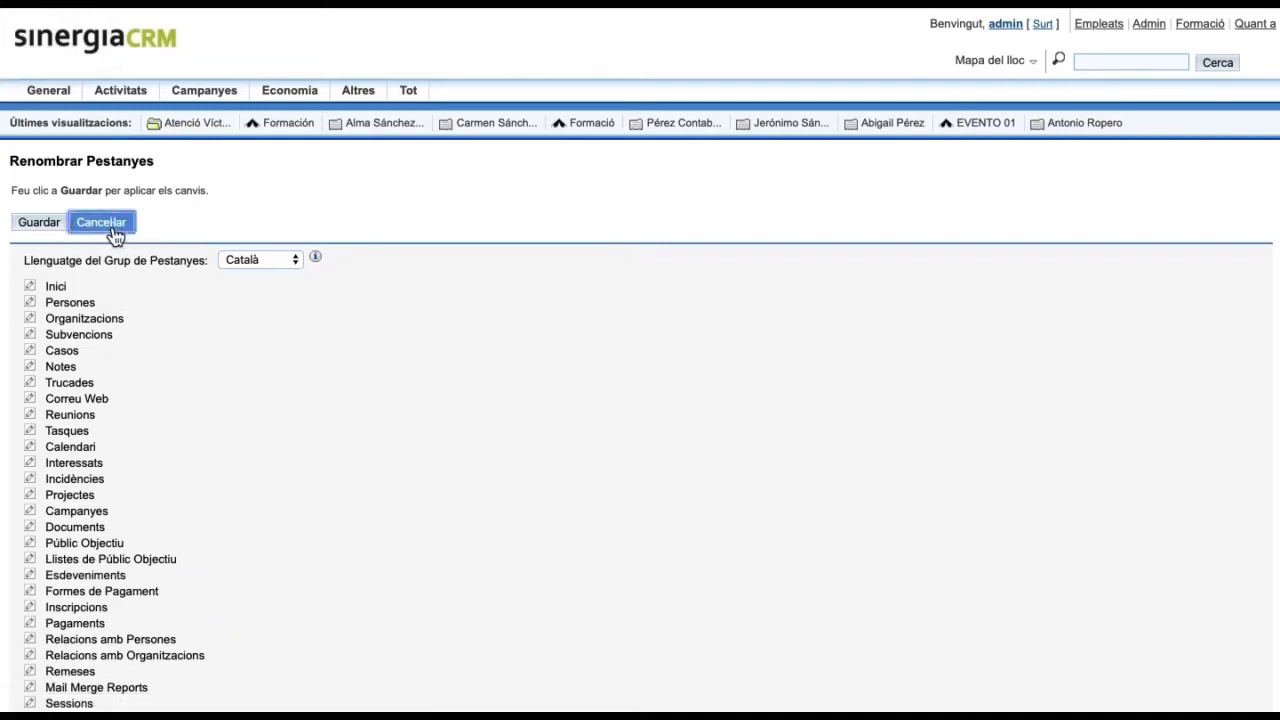
# Step: Examine the visible and hidden tabs and subpanels in the module and subpanel configuration, and cancel without changes
pyautogui.scroll(-15, 116, 237)
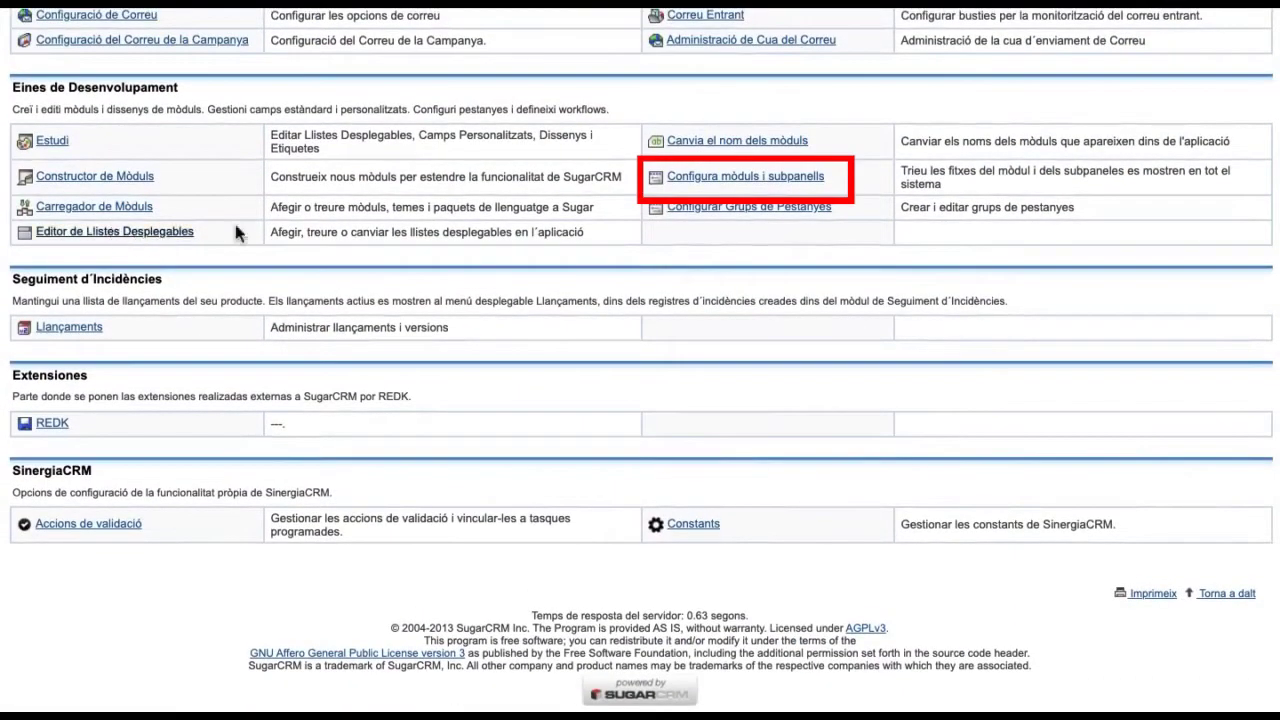
pyautogui.click(680, 182)
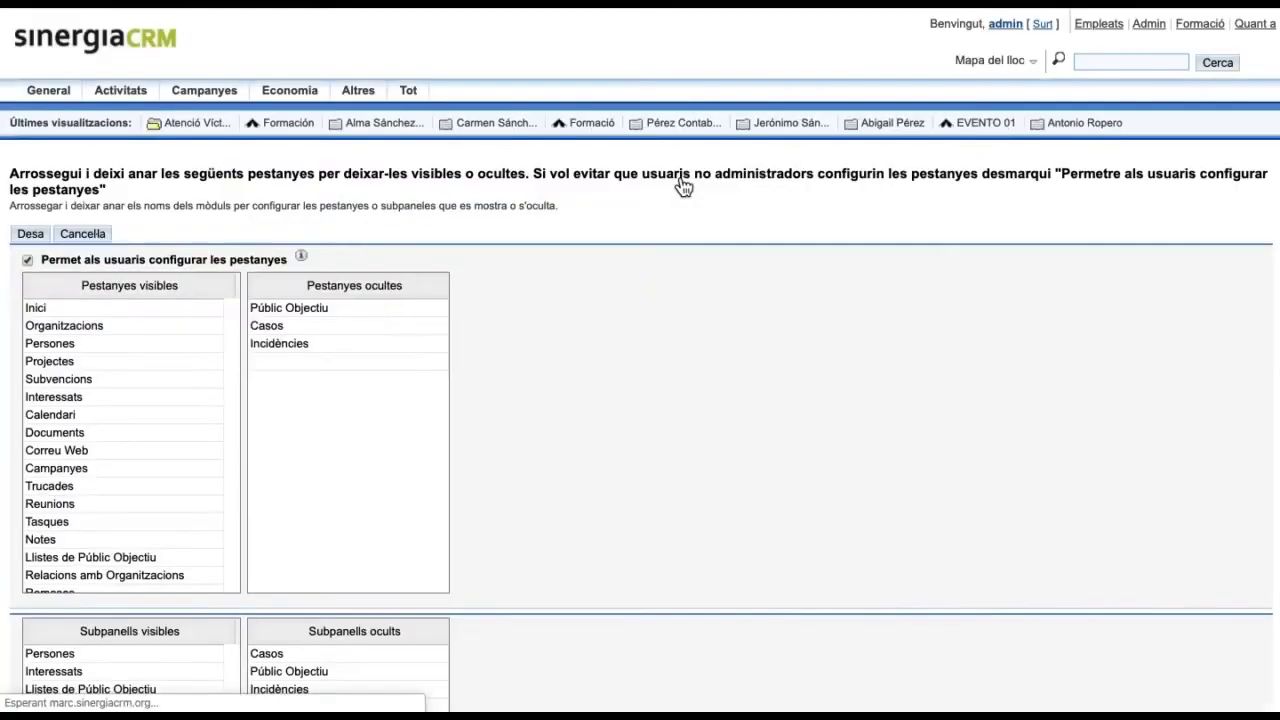
pyautogui.scroll(-3, 547, 434)
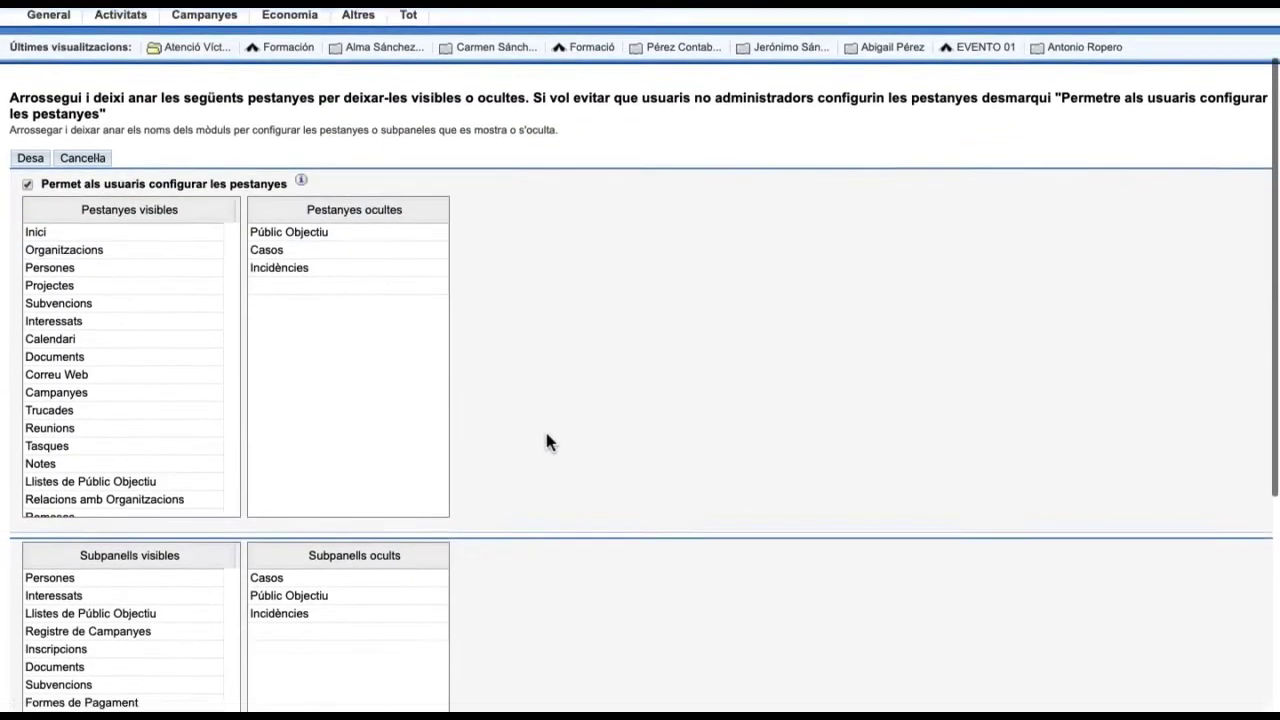
pyautogui.scroll(-3, 547, 435)
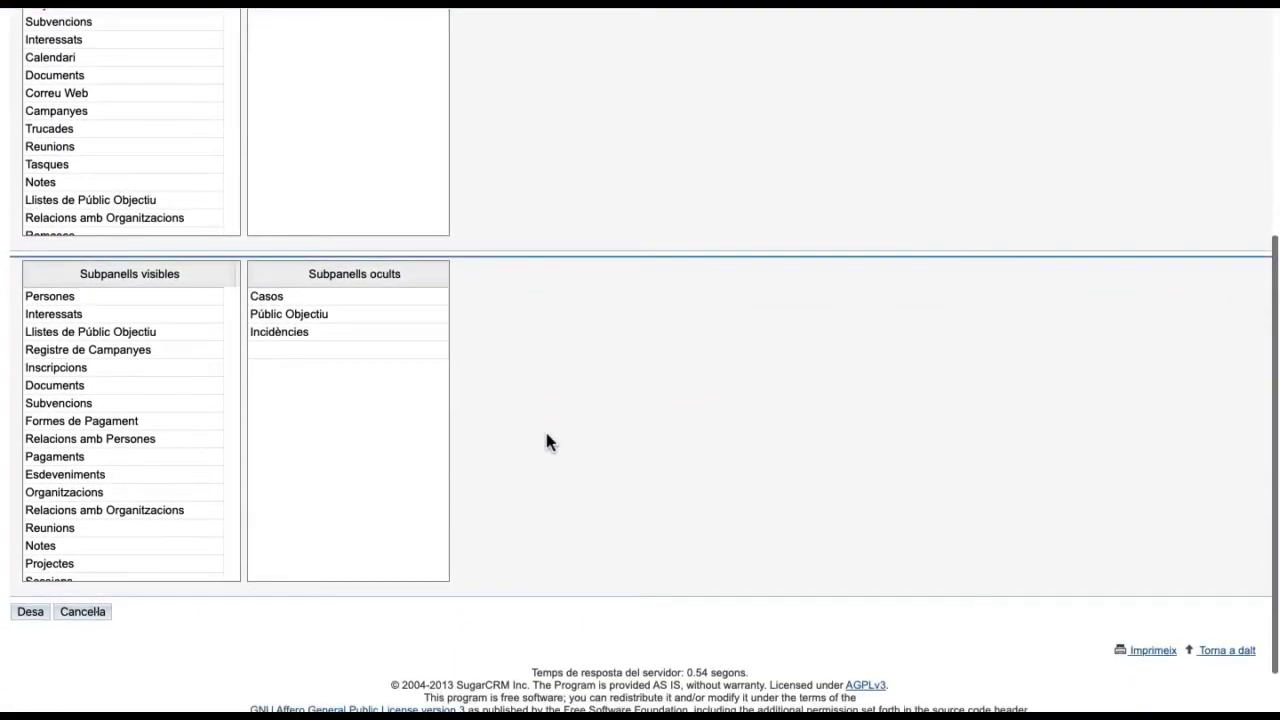
pyautogui.click(102, 618)
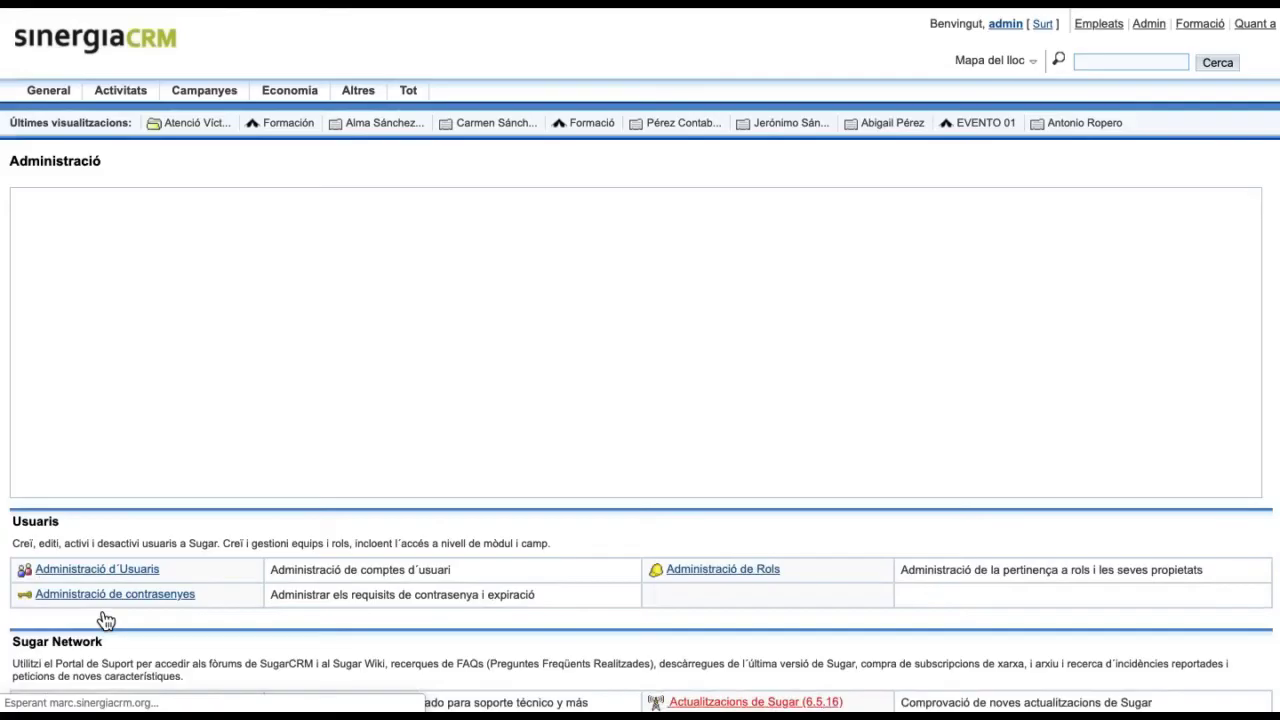
# Step: Move the Informes module from the Altres tab group to the start of the General group, publish it, and check the General menu
pyautogui.scroll(-10, 105, 620)
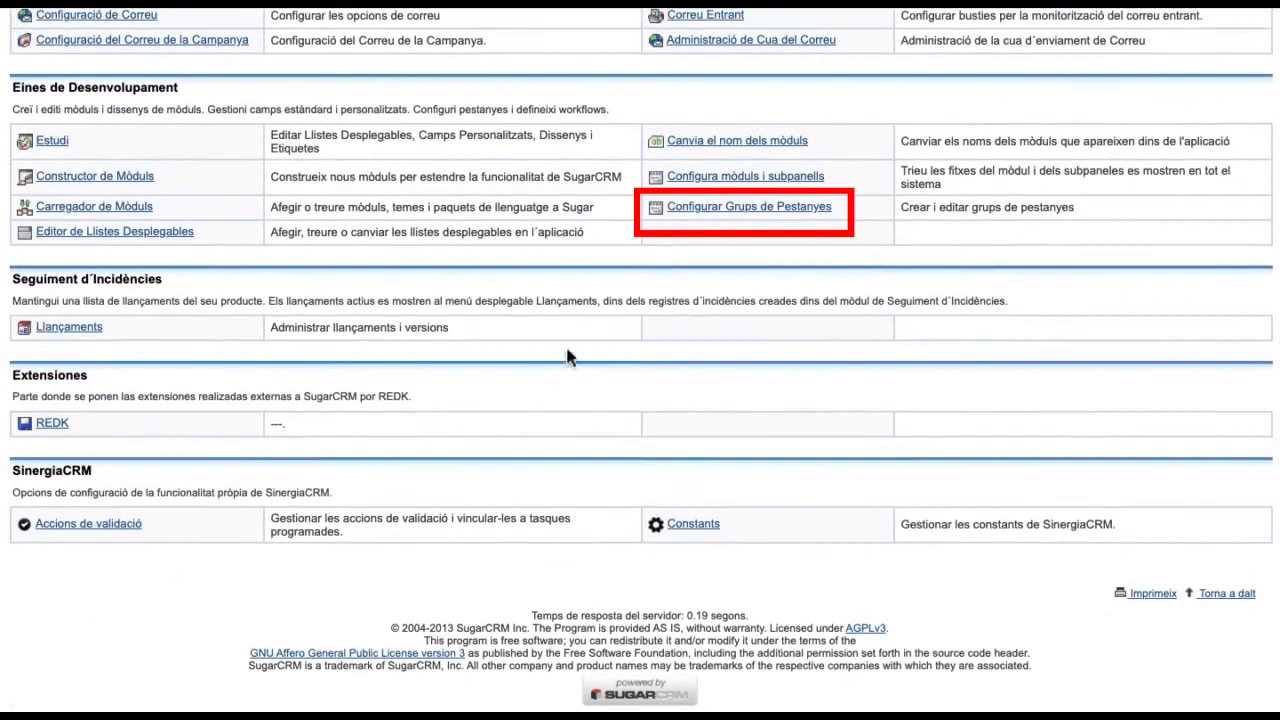
pyautogui.click(722, 212)
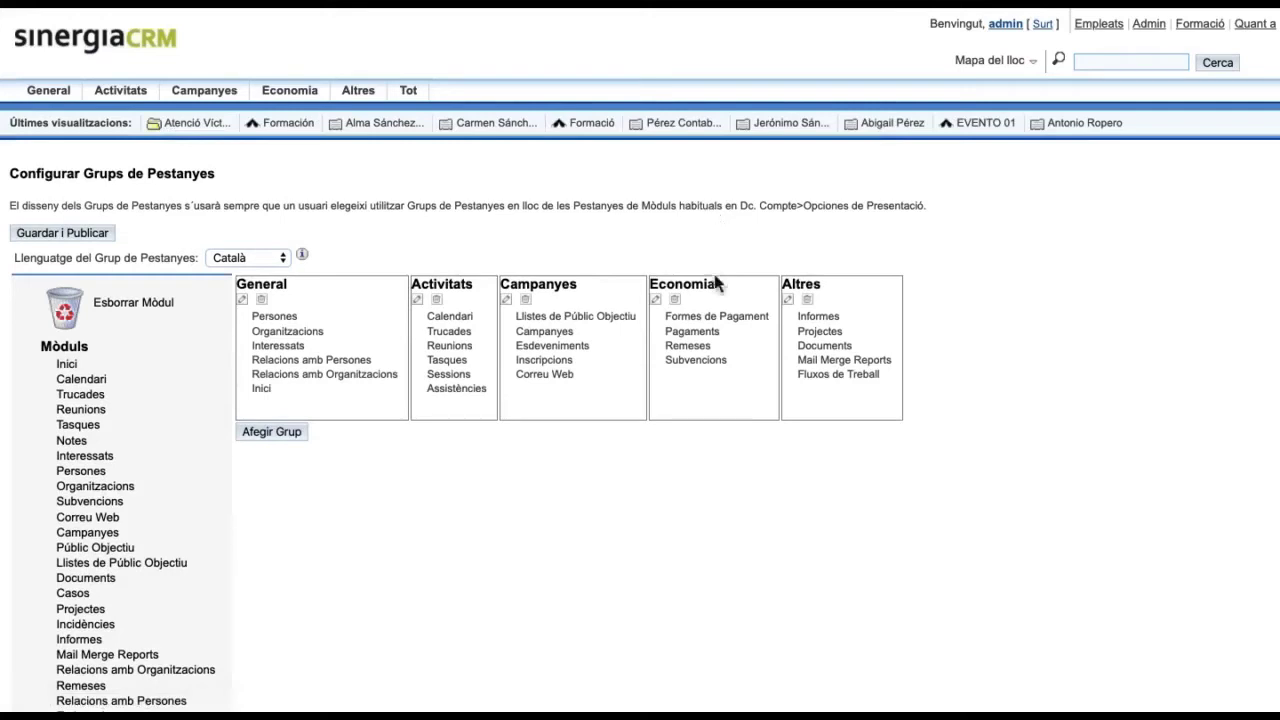
pyautogui.moveTo(819, 320); pyautogui.dragTo(292, 317)
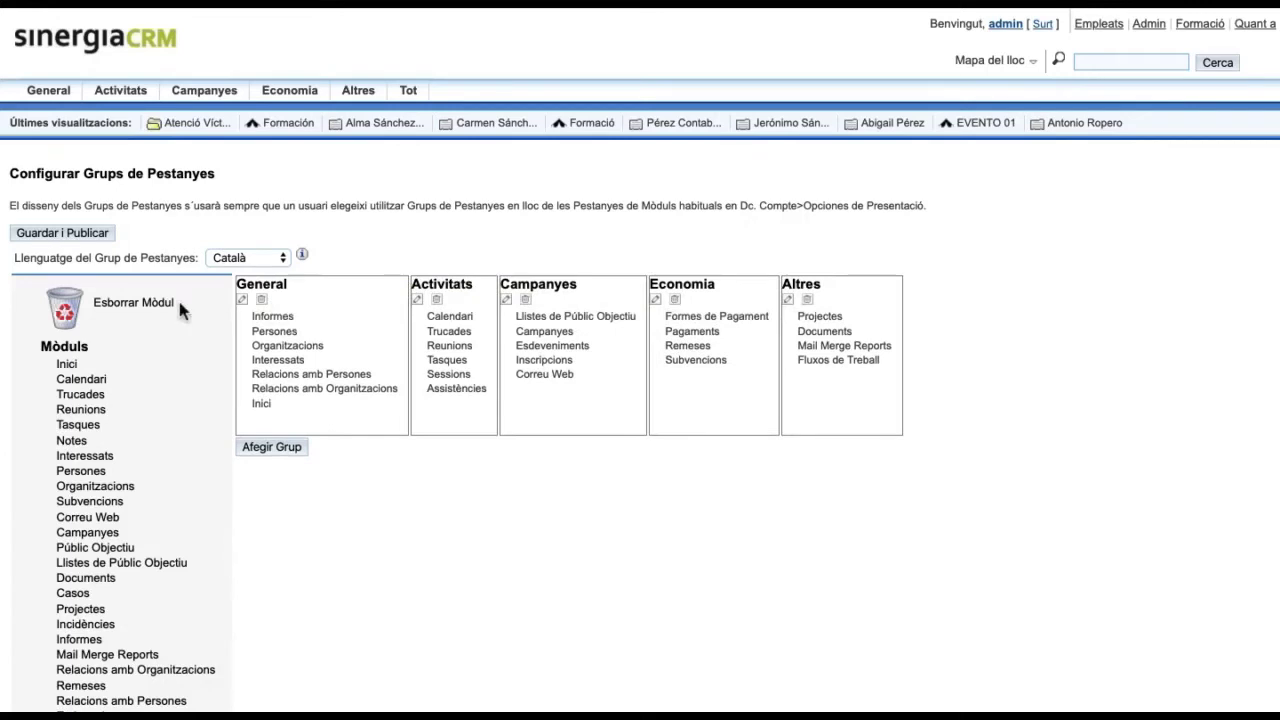
pyautogui.click(83, 237)
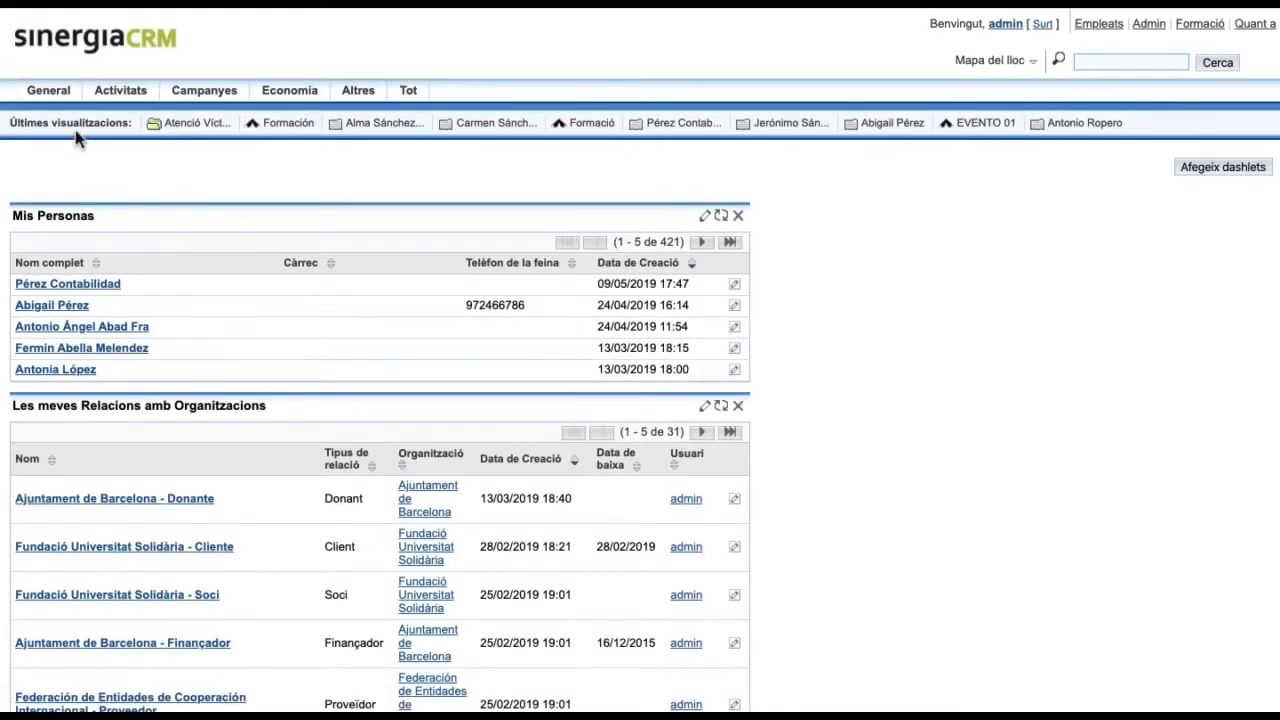
pyautogui.click(62, 96)
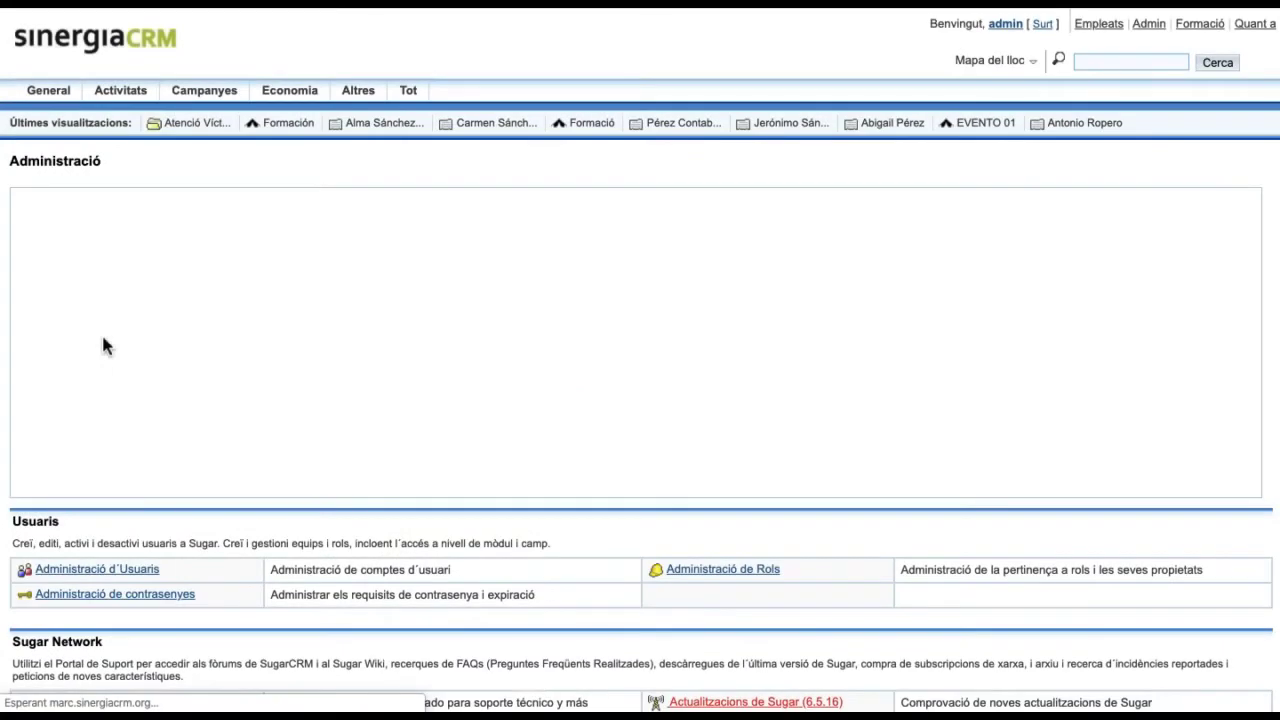
# Step: Open Studio (Estudi) from the development tools on the administration page
pyautogui.scroll(-8, 103, 345)
pyautogui.scroll(-4, 103, 345)
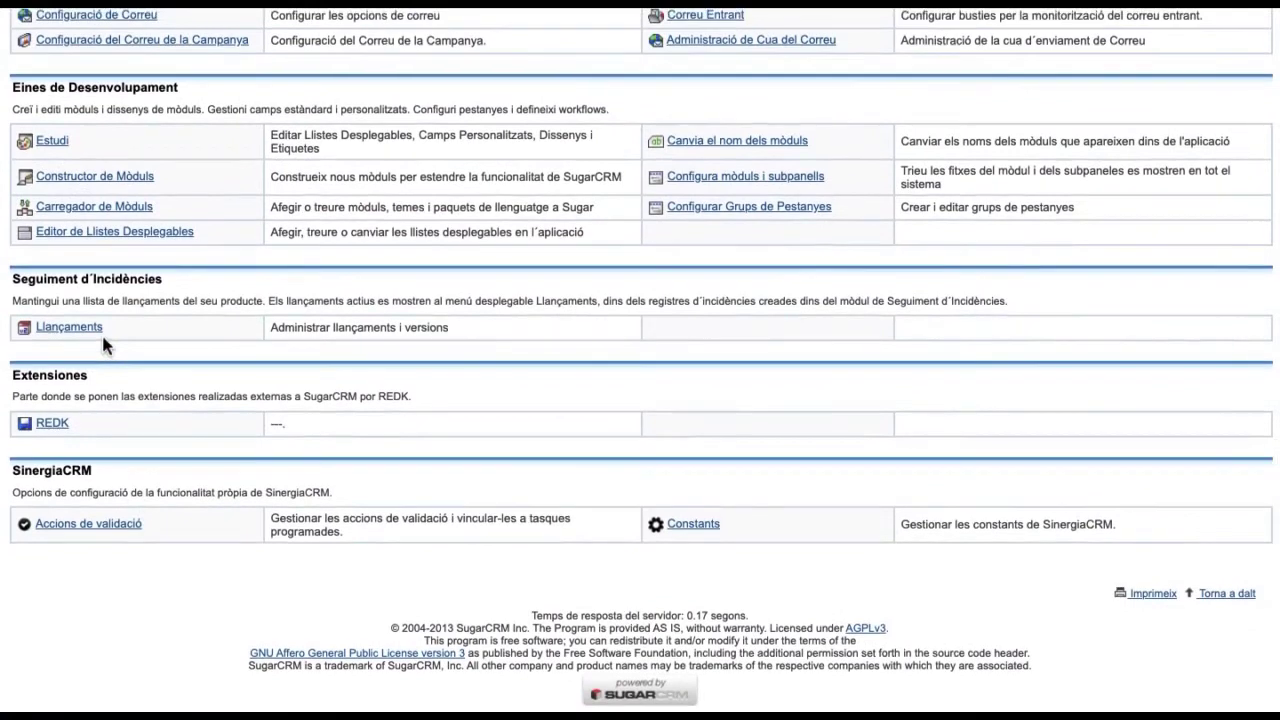
pyautogui.click(55, 146)
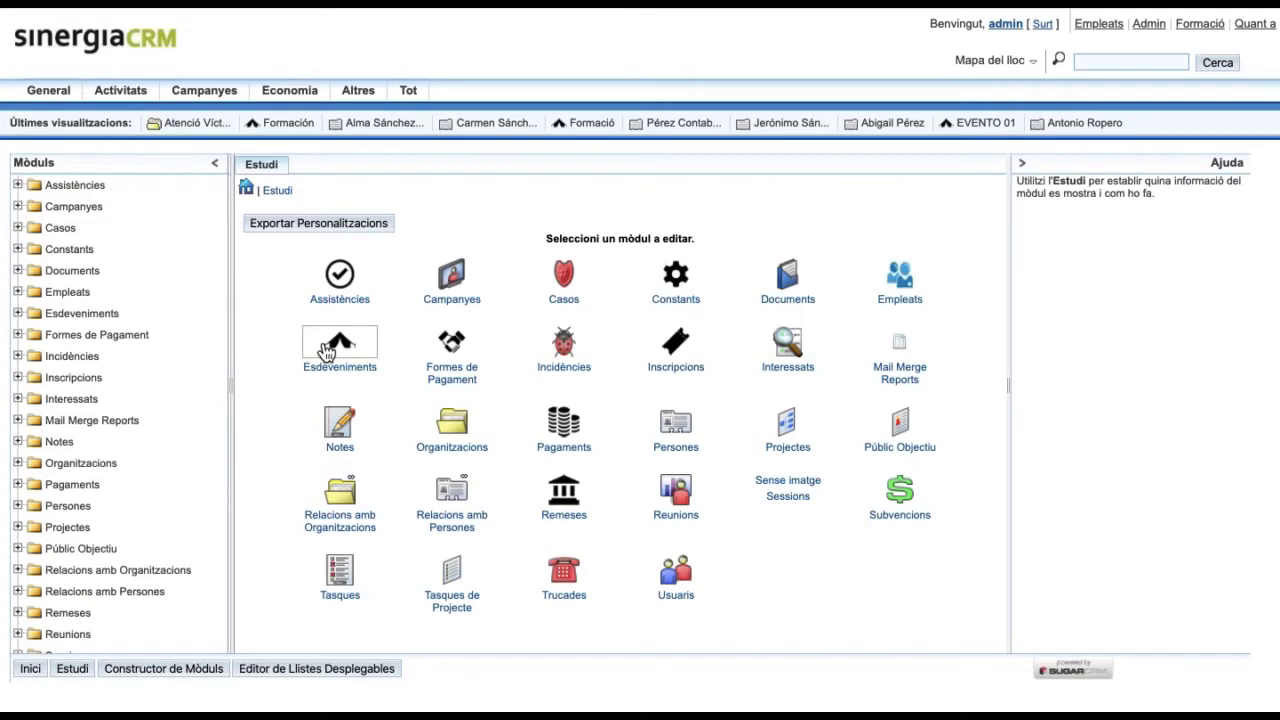
# Step: Examine the components and layouts of Assistències, Documents and Esdeveniments in Studio's module tree
pyautogui.click(19, 186)
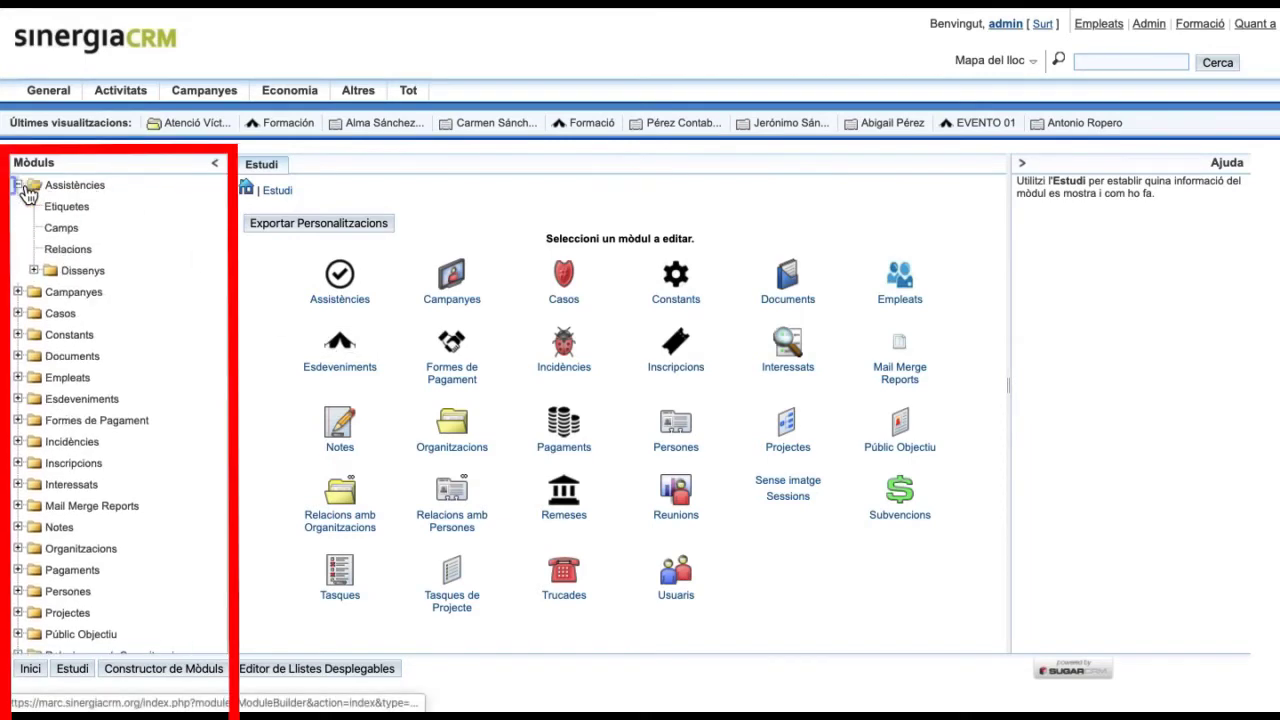
pyautogui.click(33, 271)
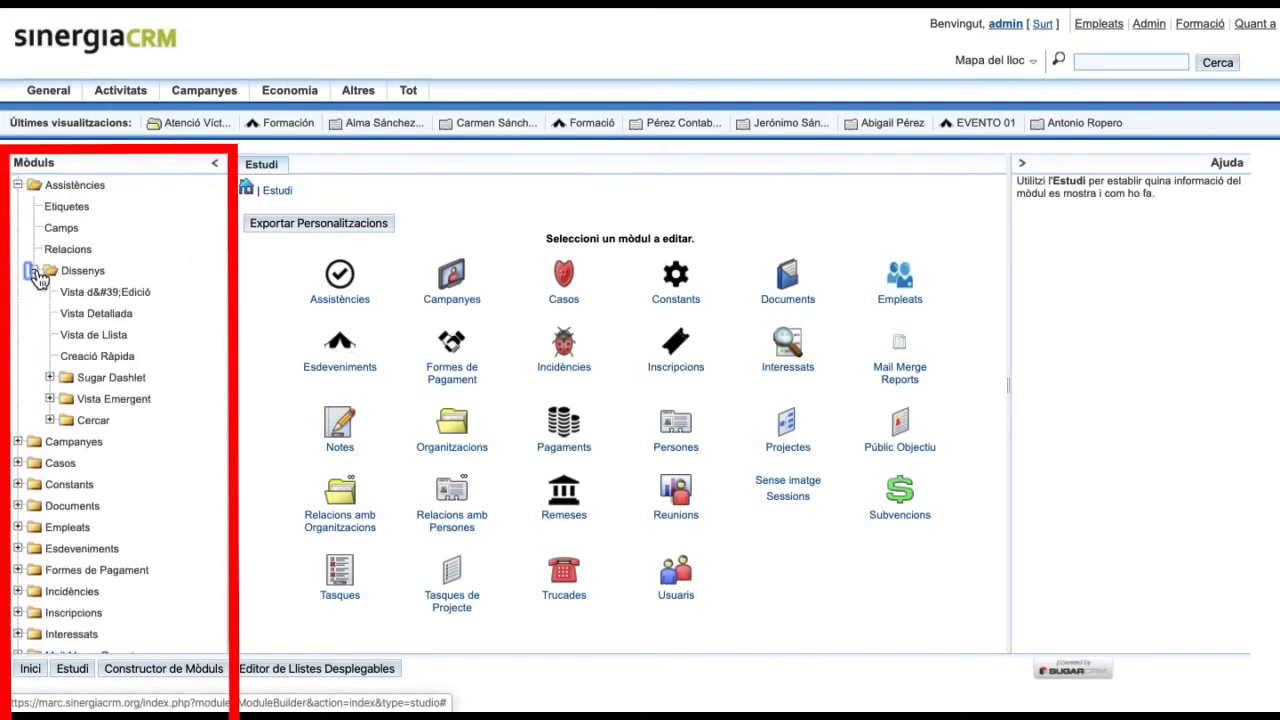
pyautogui.click(33, 271)
pyautogui.click(19, 186)
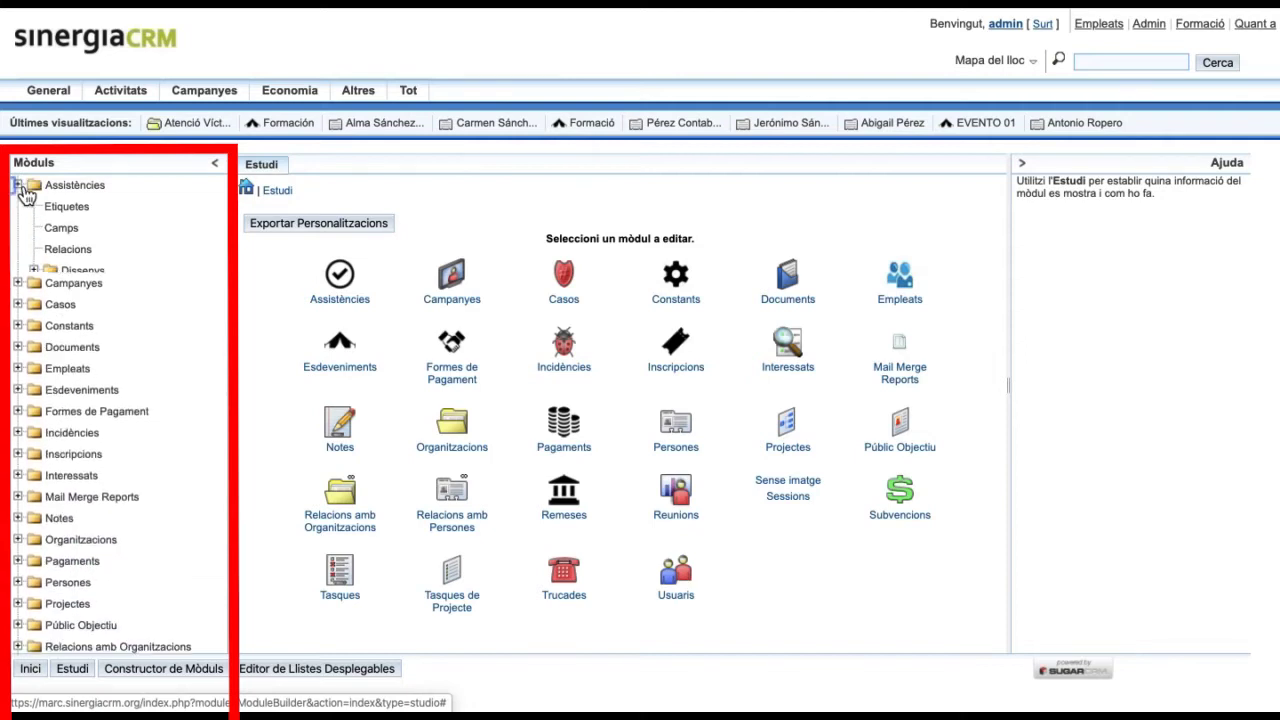
pyautogui.click(18, 271)
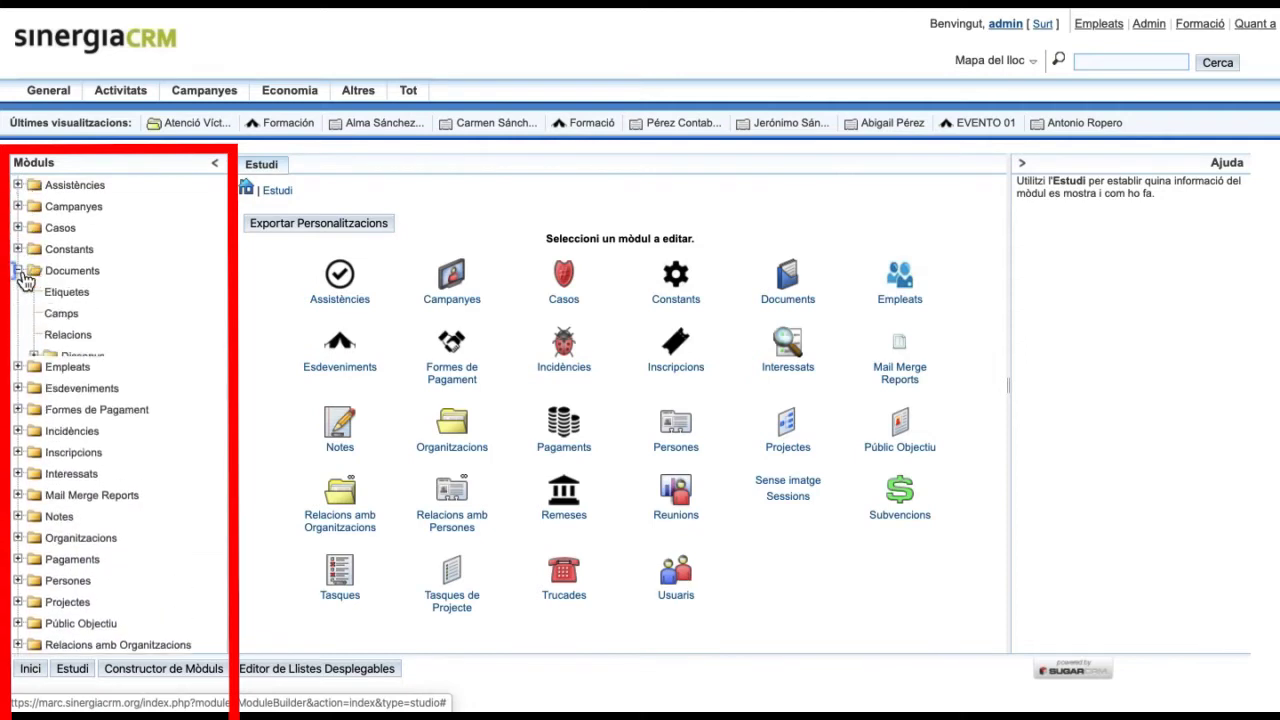
pyautogui.click(18, 271)
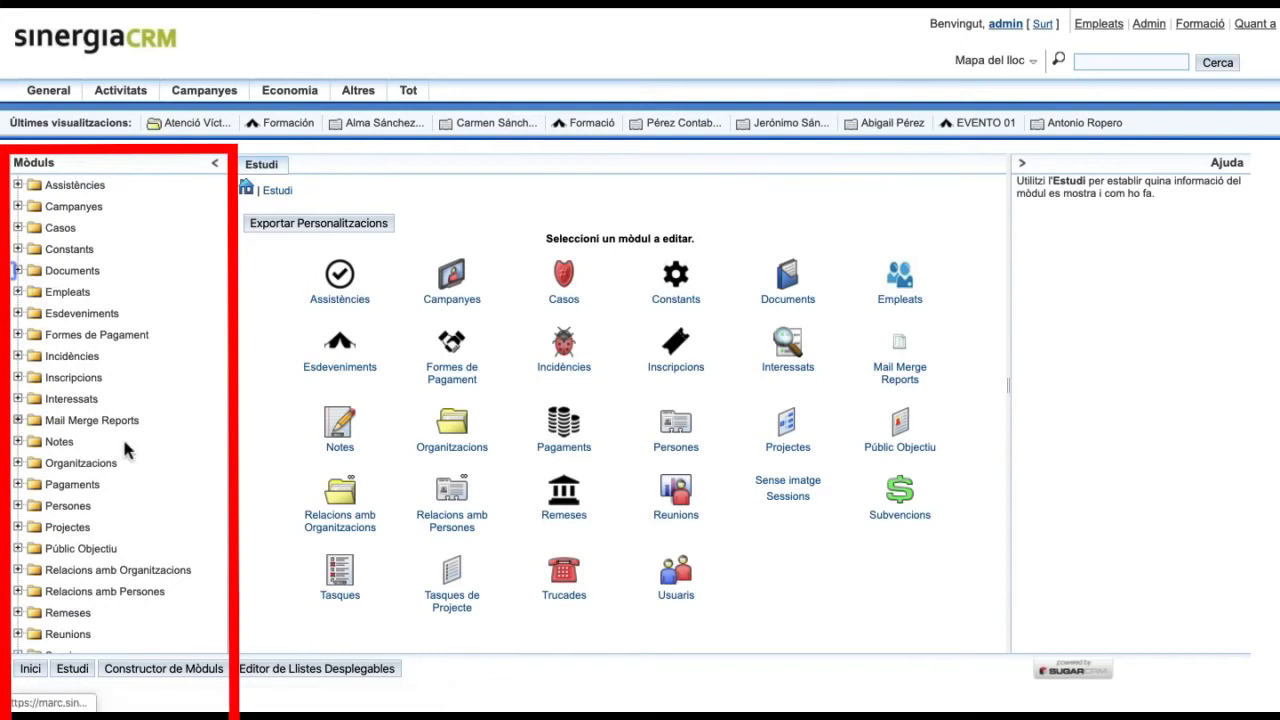
pyautogui.scroll(-3, 157, 486)
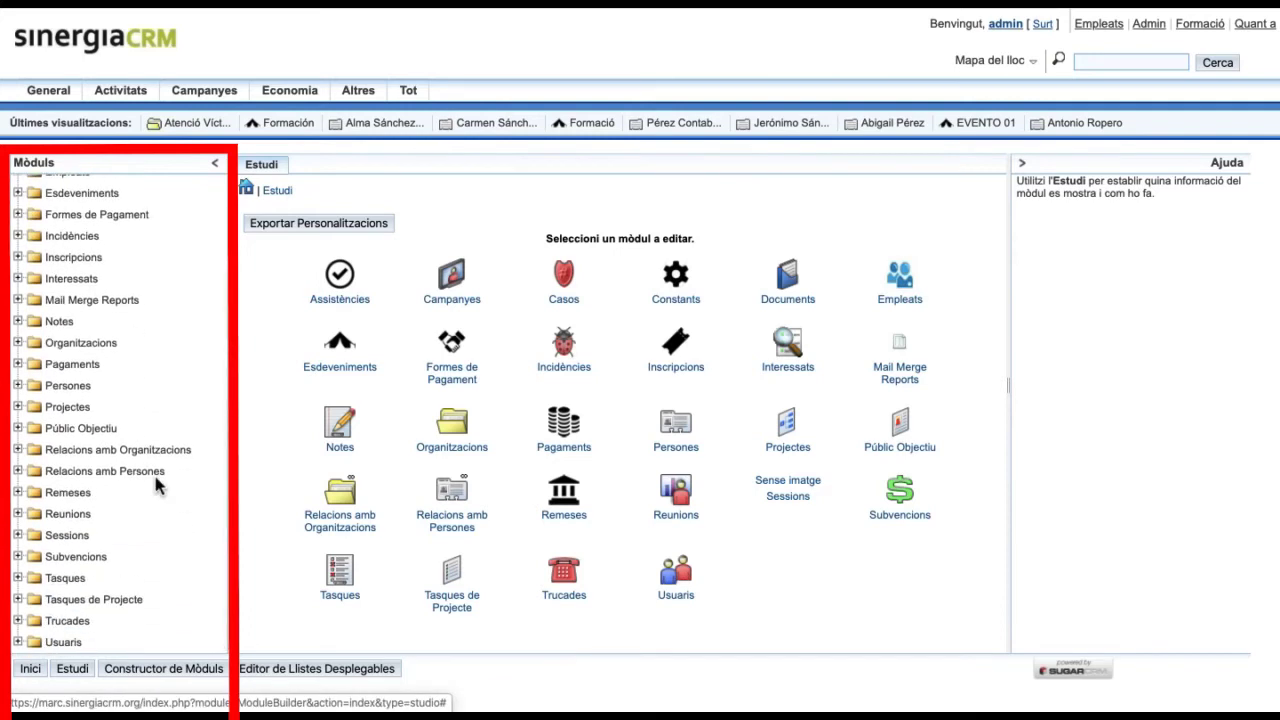
pyautogui.scroll(3, 157, 486)
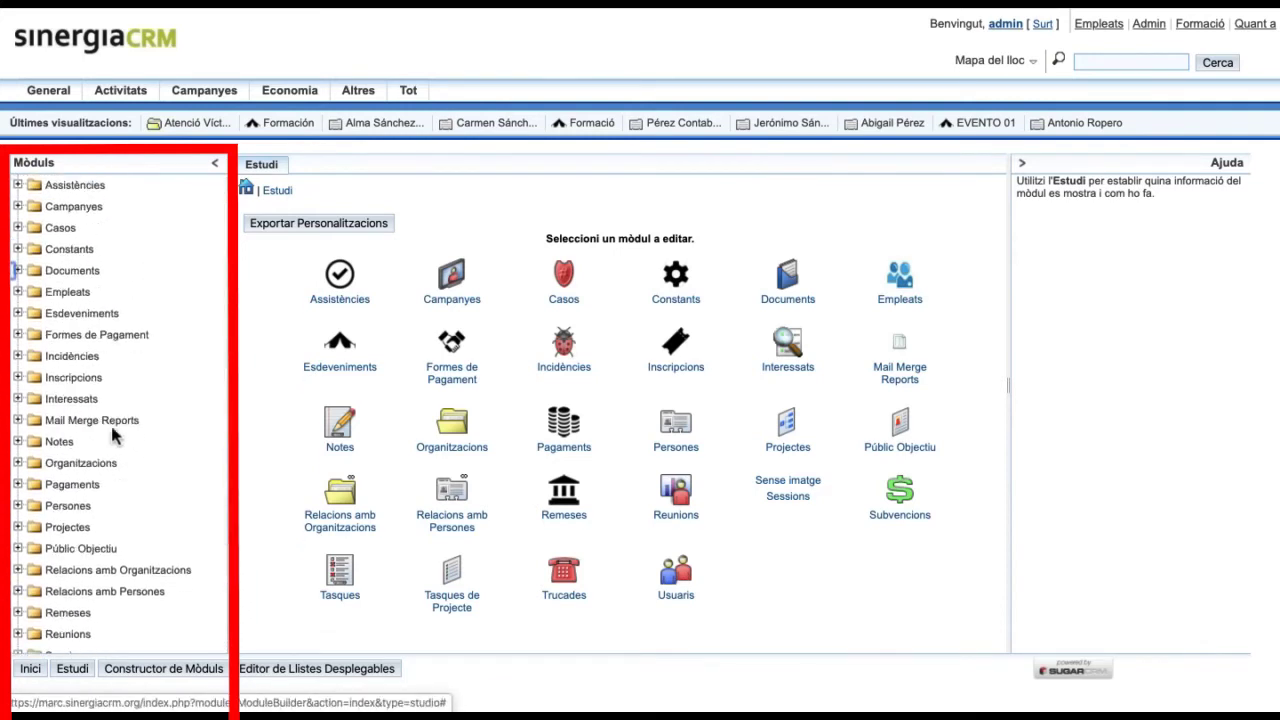
pyautogui.click(18, 313)
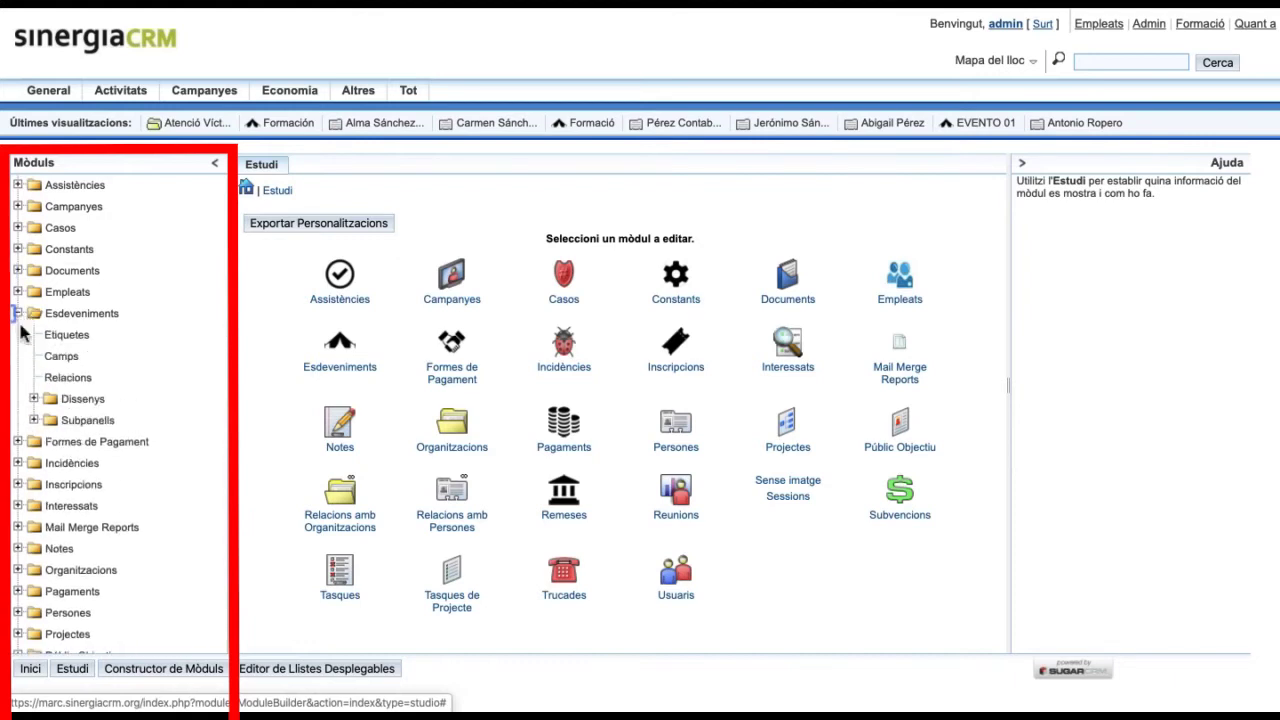
pyautogui.click(34, 398)
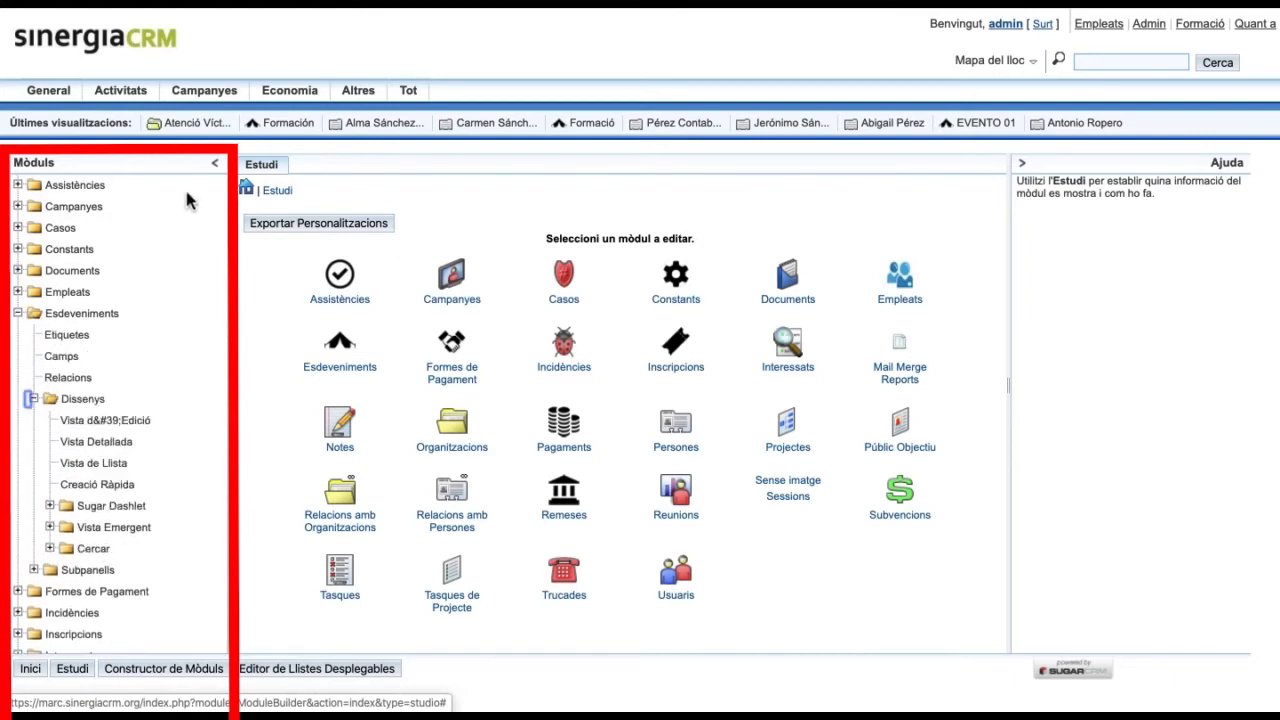
# Step: Collapse and restore the module tree, and hide the Ajuda help pane
pyautogui.click(215, 162)
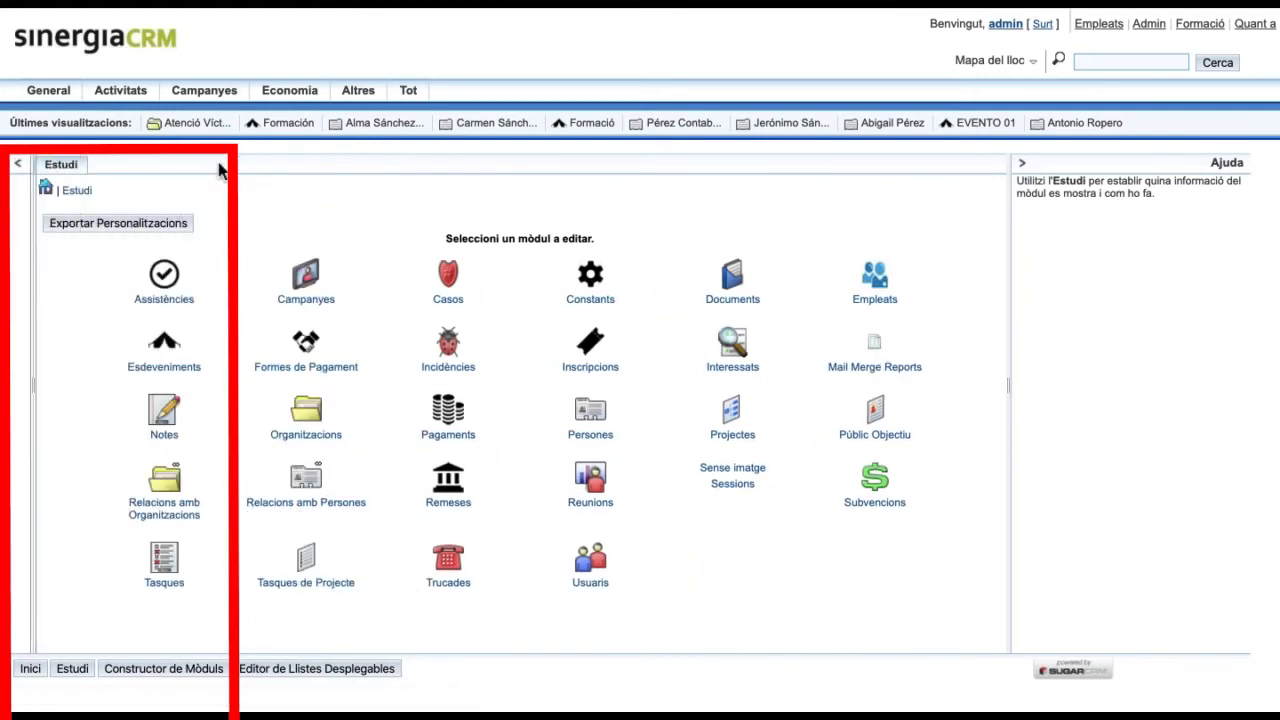
pyautogui.click(23, 164)
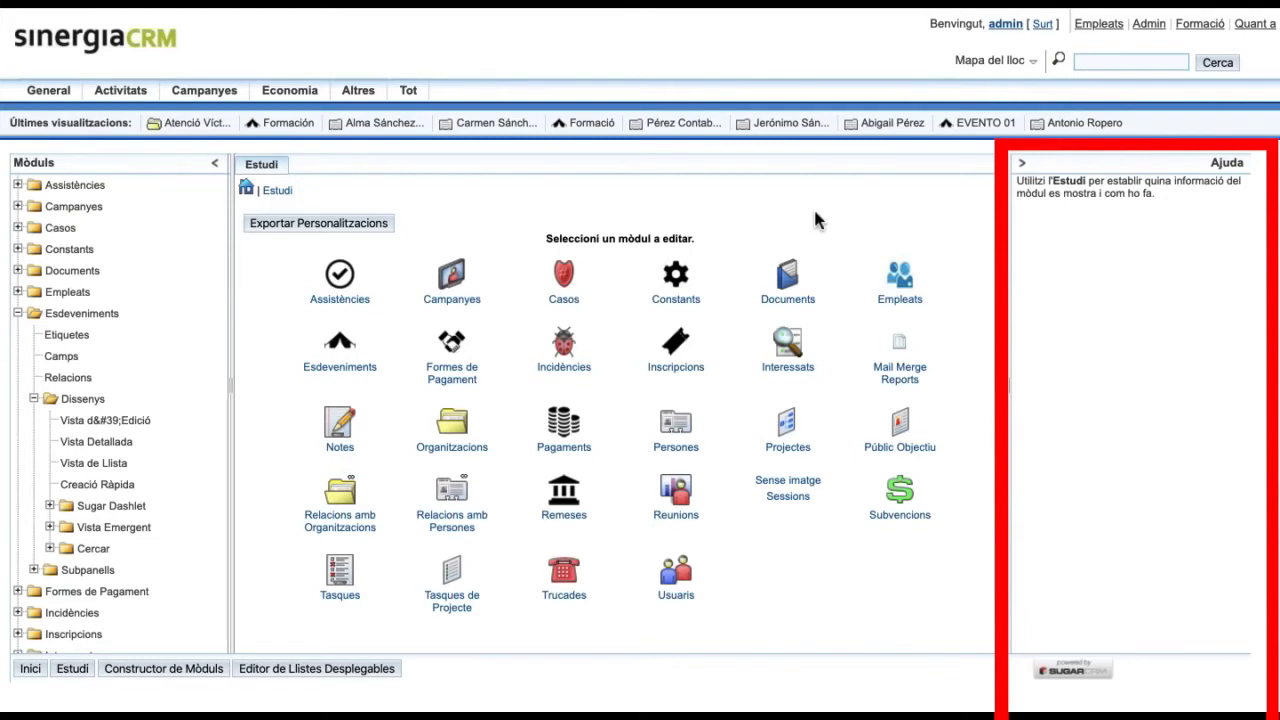
pyautogui.click(1021, 162)
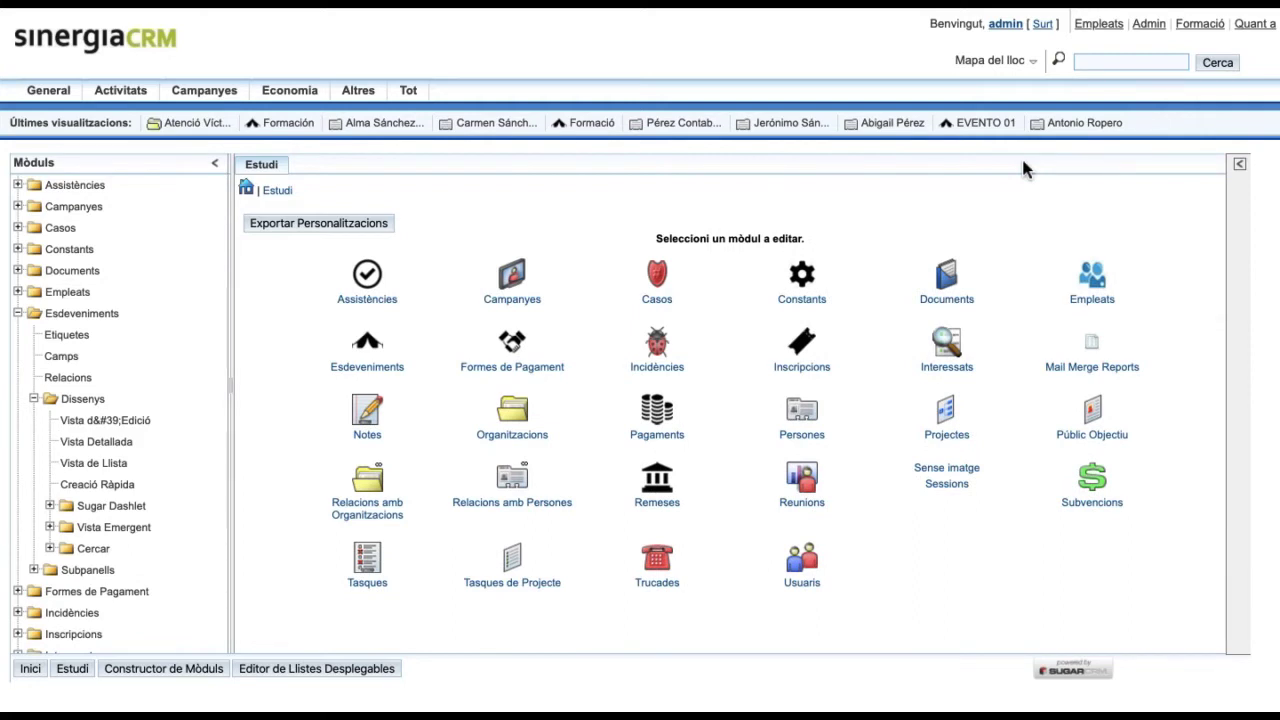
# Step: Open the label editor (Etiquetes) of the Persones module and view its Catalan labels
pyautogui.click(808, 423)
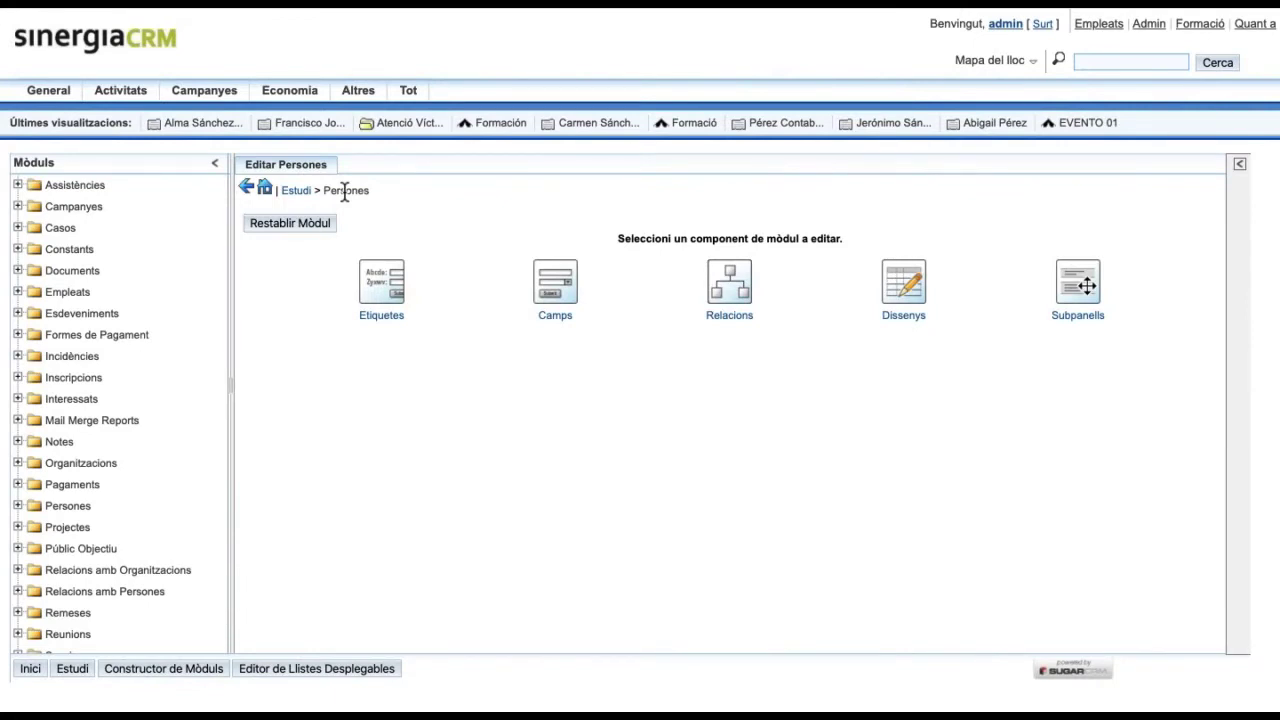
pyautogui.click(388, 289)
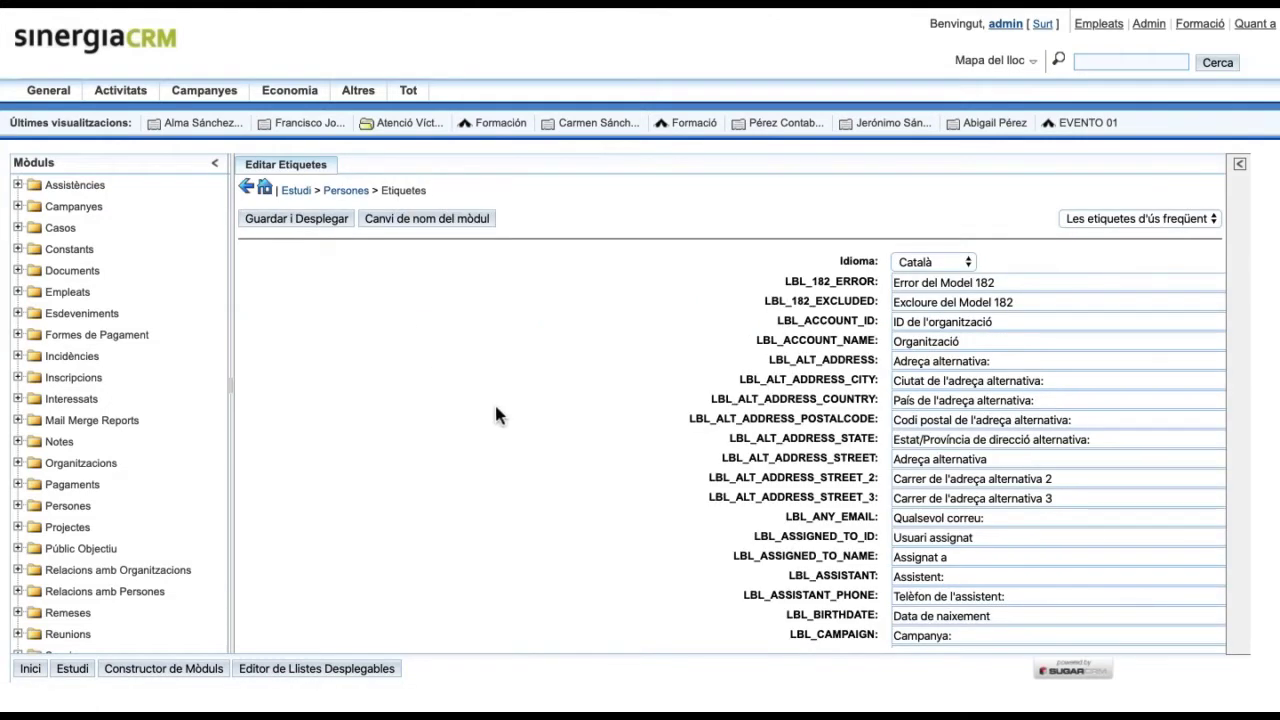
pyautogui.hscroll(2, 497, 415)
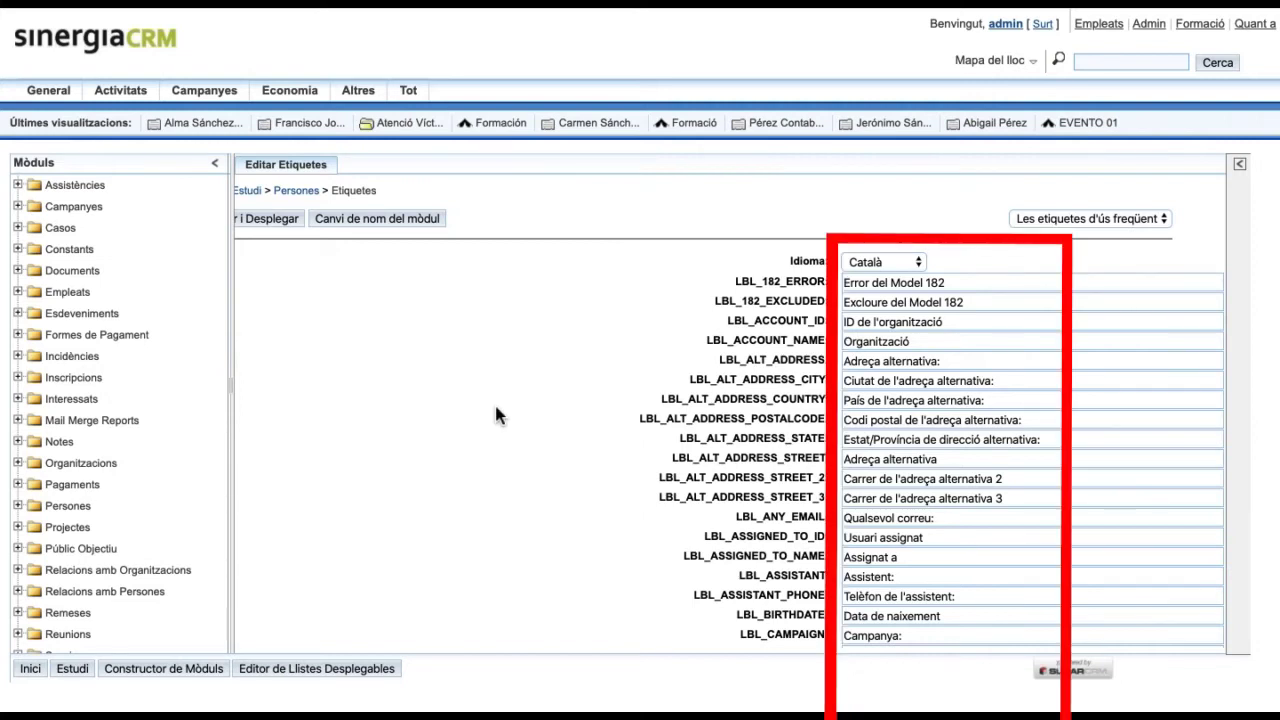
# Step: Examine the list of Persones labels, then check the label filter choices and the available languages
pyautogui.scroll(-5, 497, 415)
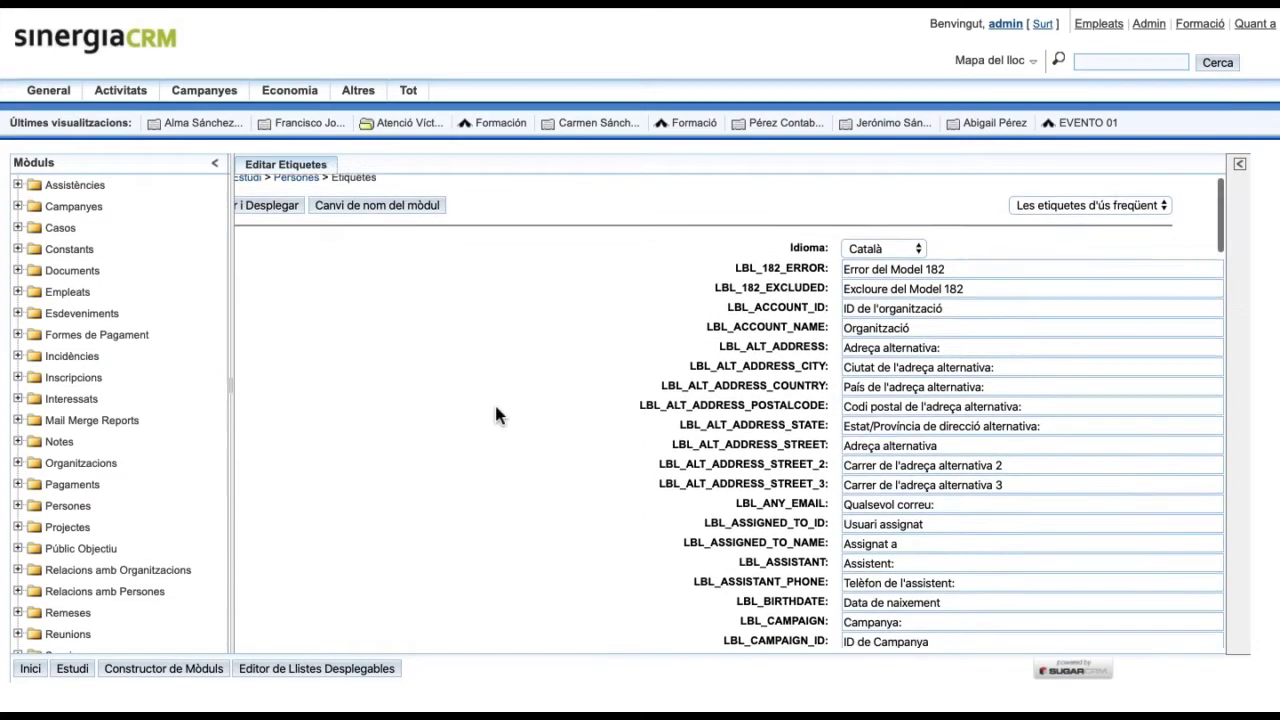
pyautogui.scroll(-1, 497, 415)
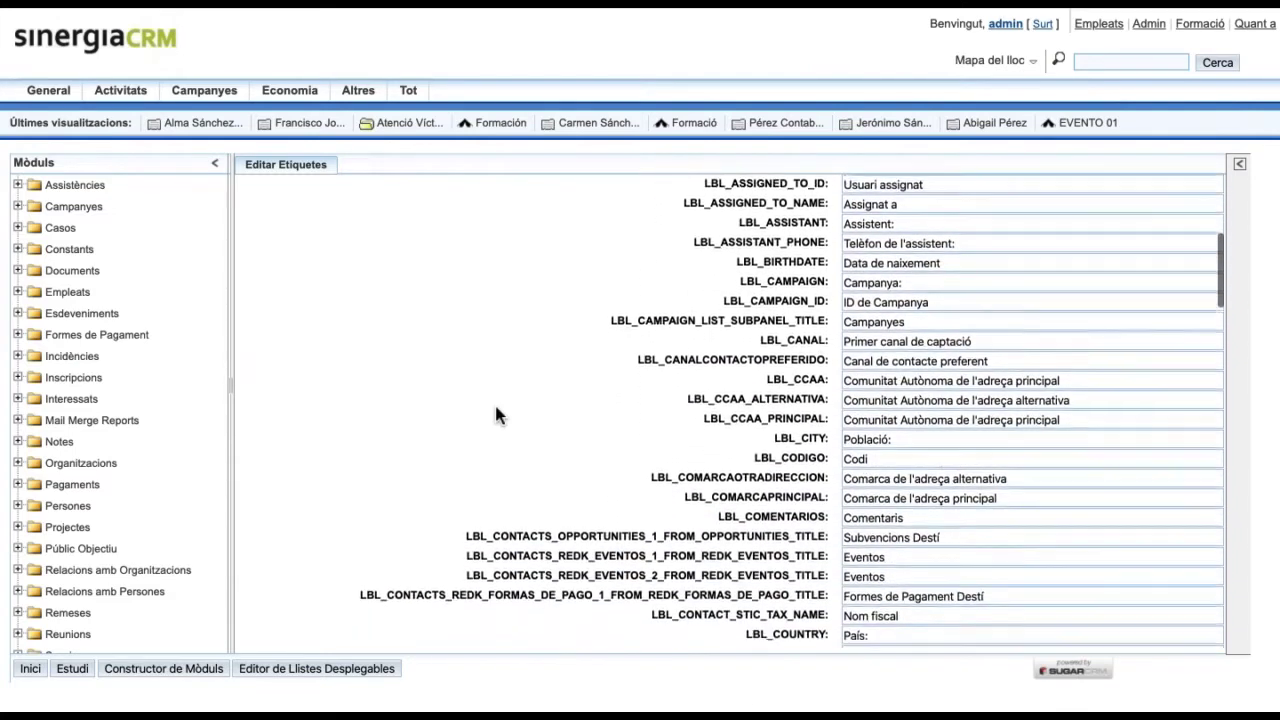
pyautogui.scroll(3, 497, 415)
pyautogui.scroll(5, 497, 415)
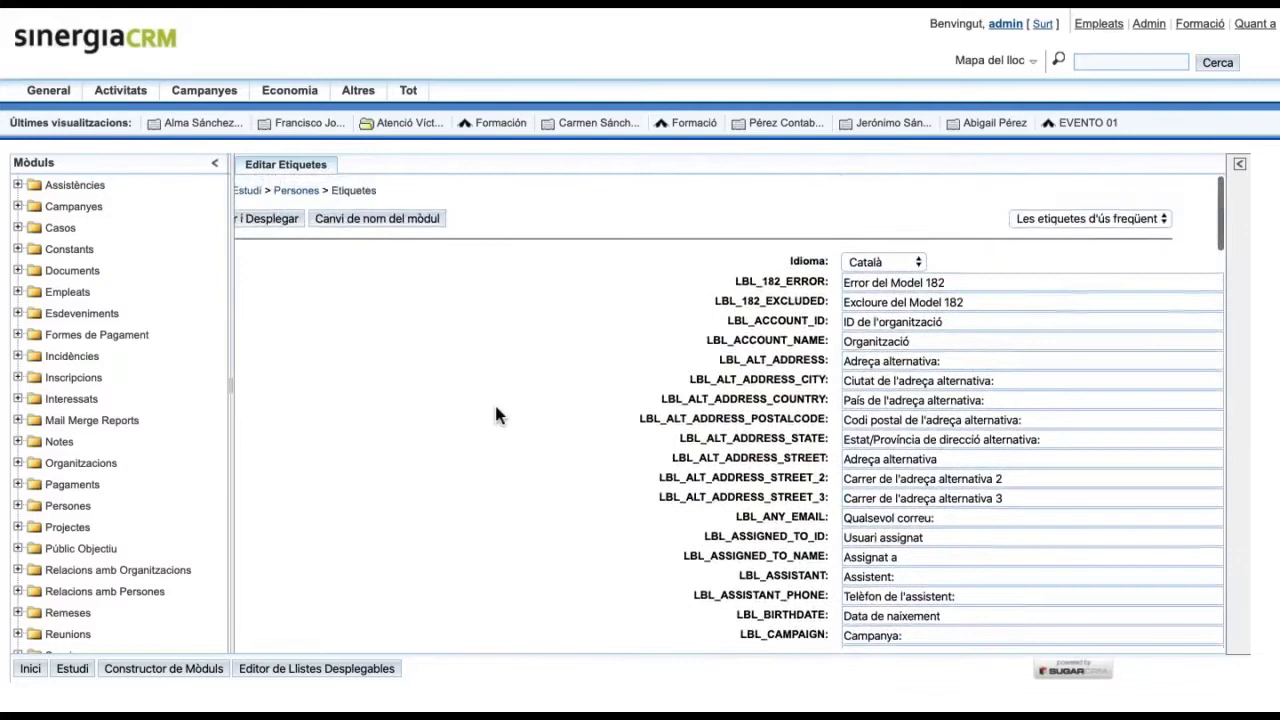
pyautogui.click(1164, 222)
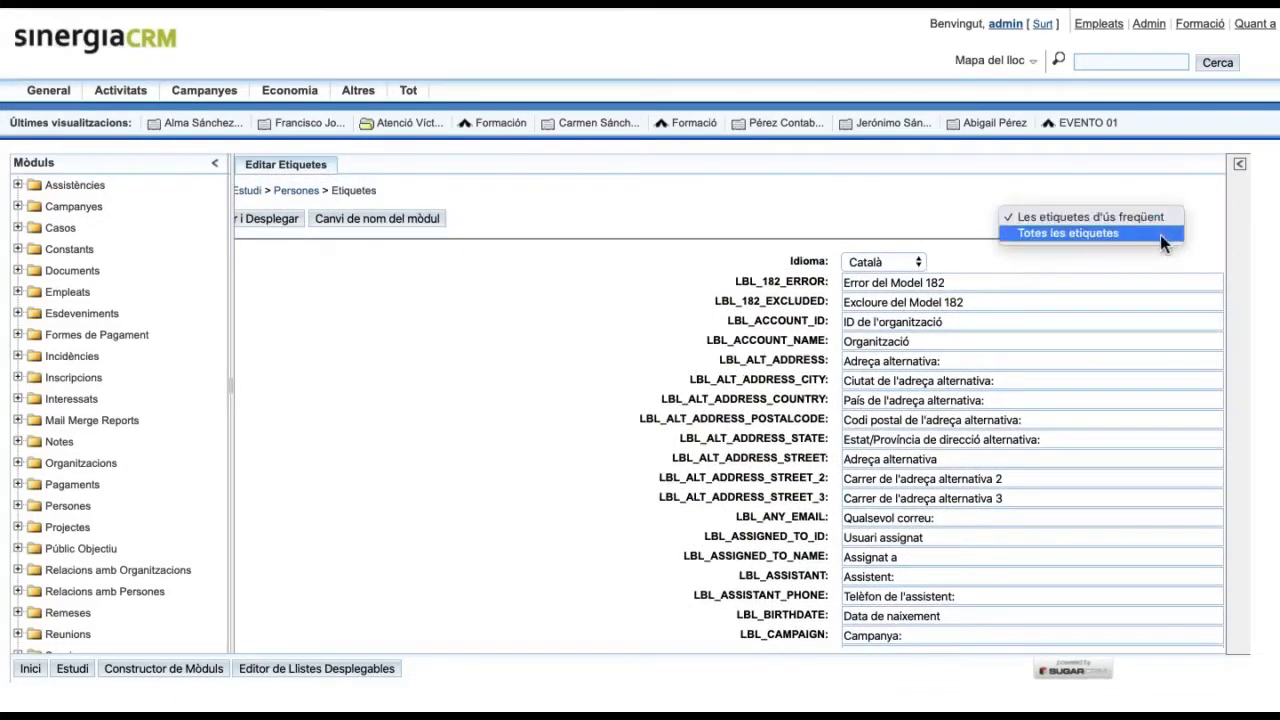
pyautogui.click(1150, 217)
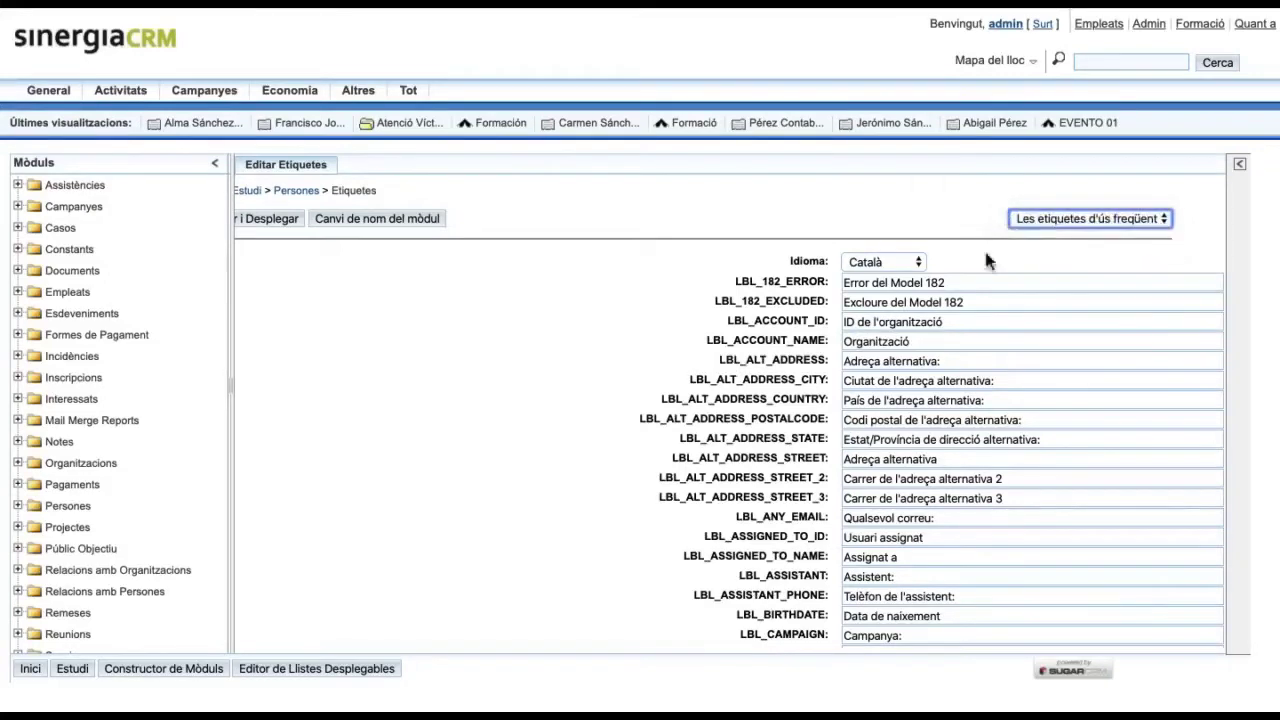
pyautogui.click(918, 263)
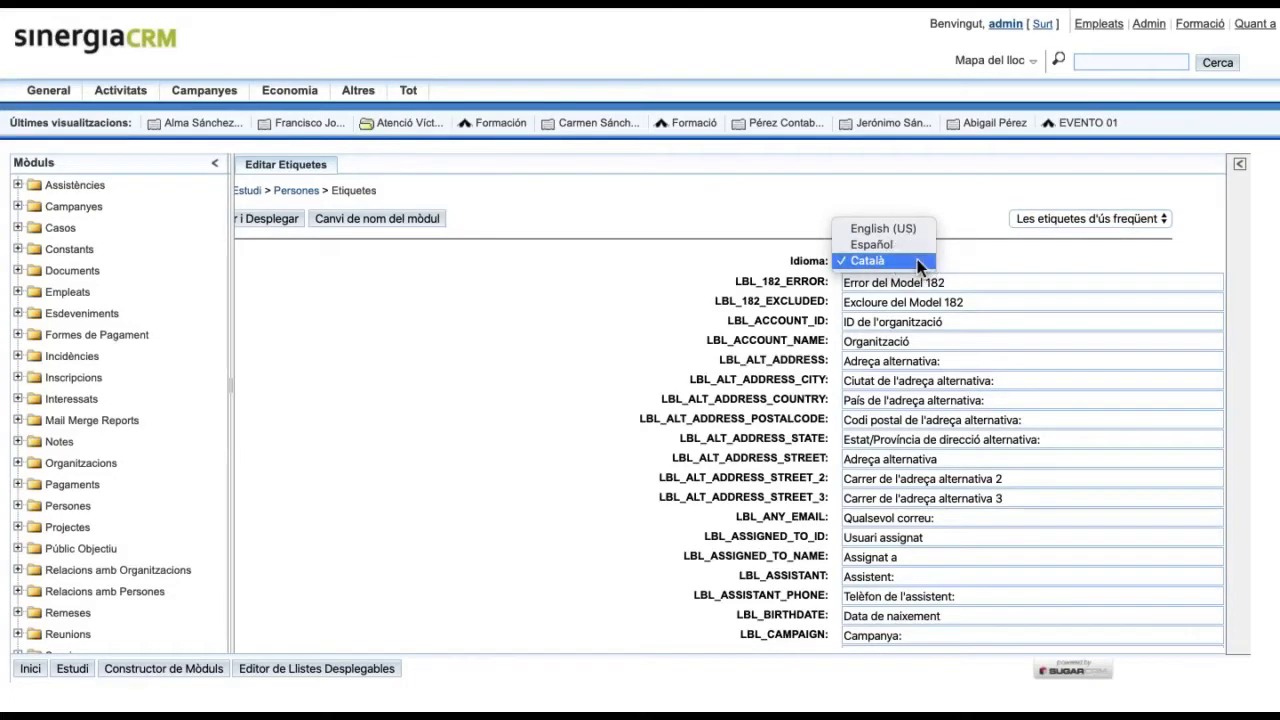
pyautogui.click(917, 259)
pyautogui.click(760, 426)
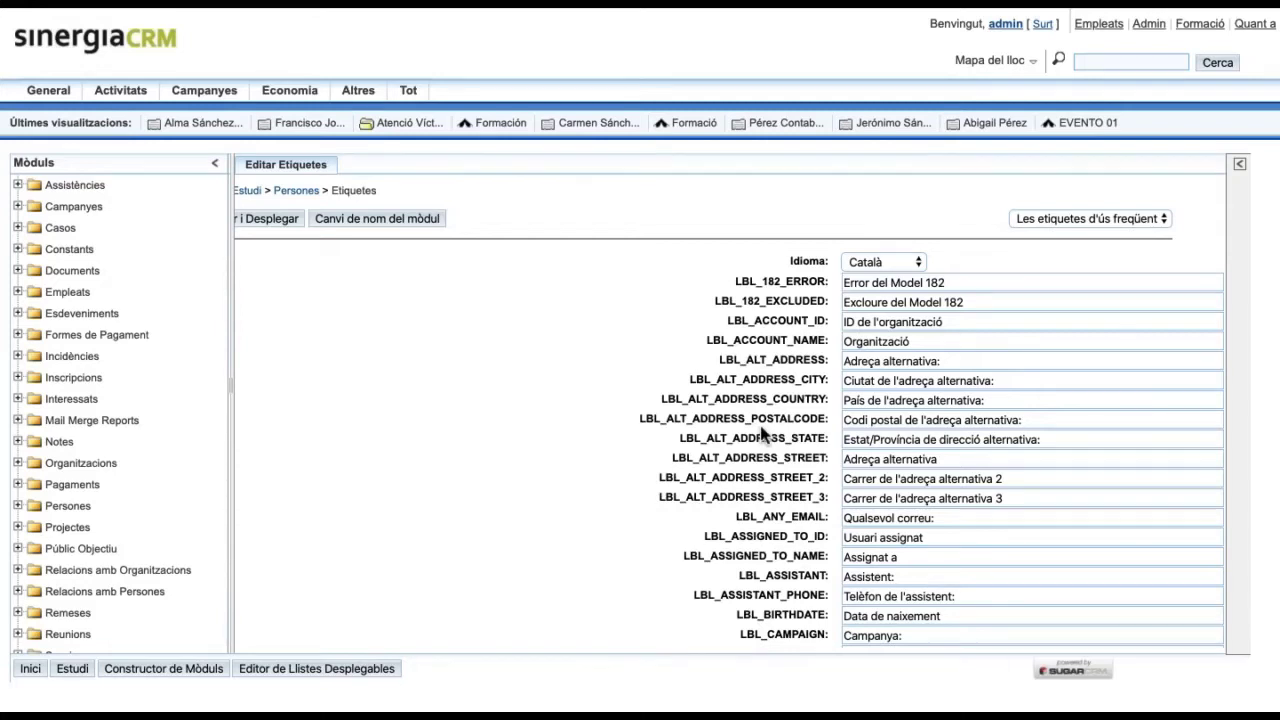
# Step: Change the Catalan label LBL_ALT_ADDRESS_STATE to "Província de direcció alternativa:" and save and deploy it
pyautogui.click(875, 441)
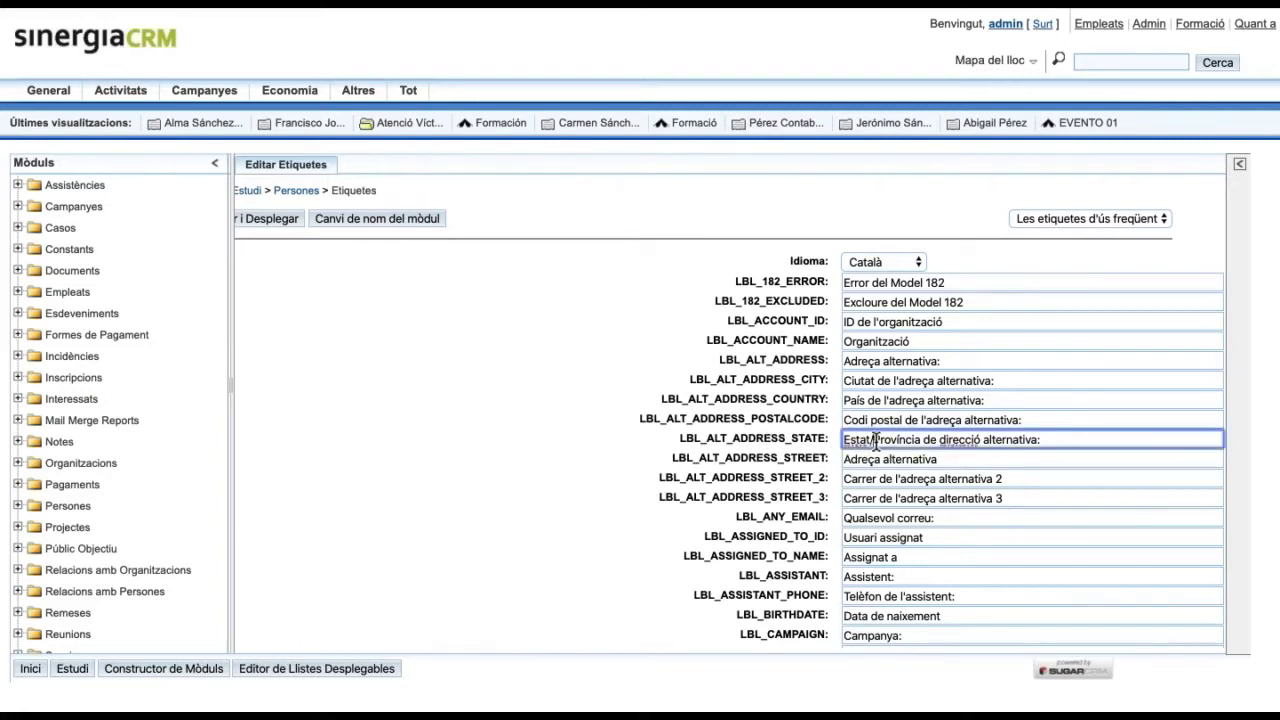
pyautogui.press('BackSpace')
pyautogui.press('BackSpace')
pyautogui.press('BackSpace')
pyautogui.press('BackSpace')
pyautogui.press('BackSpace')
pyautogui.press('BackSpace')
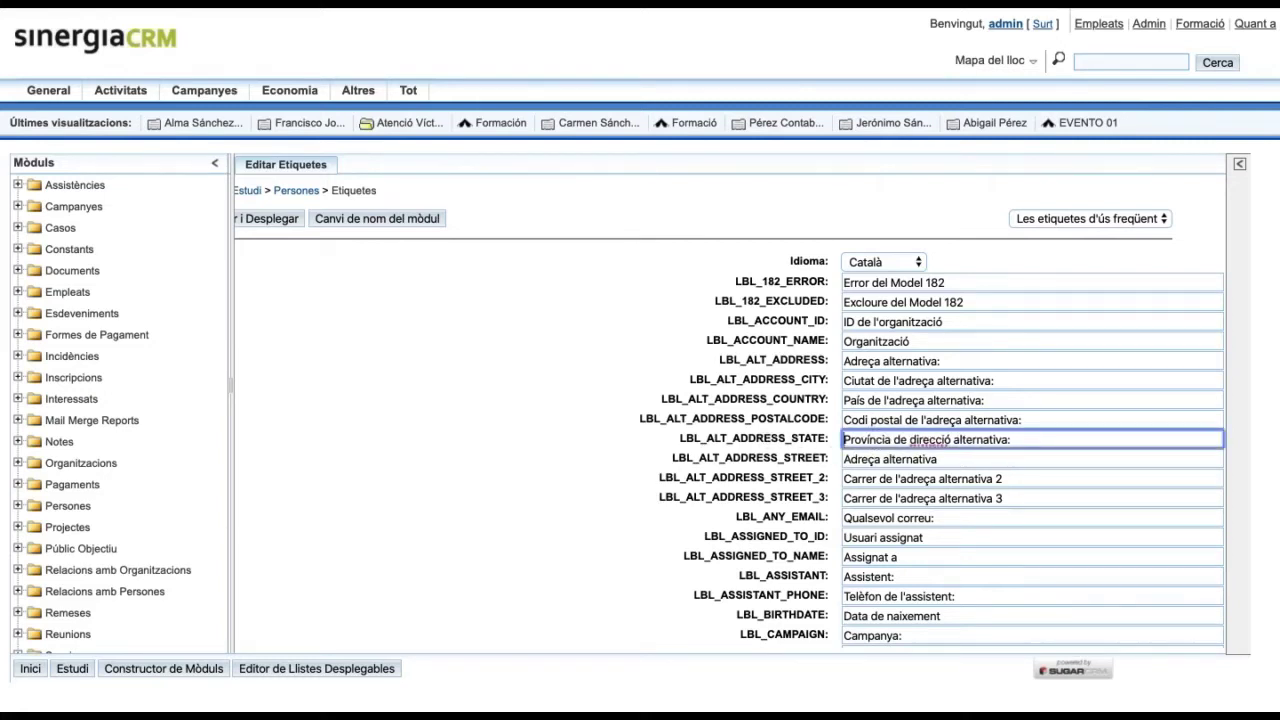
pyautogui.click(310, 222)
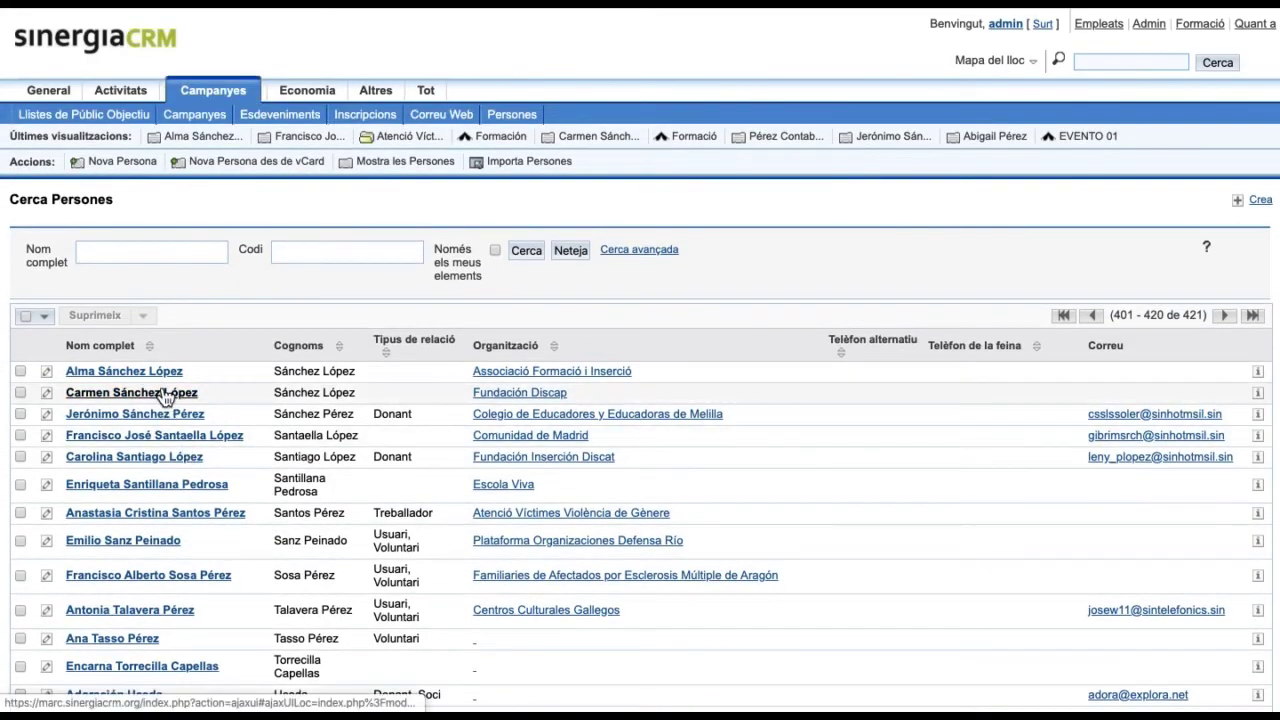
# Step: Open a person's record from the Persones list and view its Adreces section
pyautogui.click(160, 398)
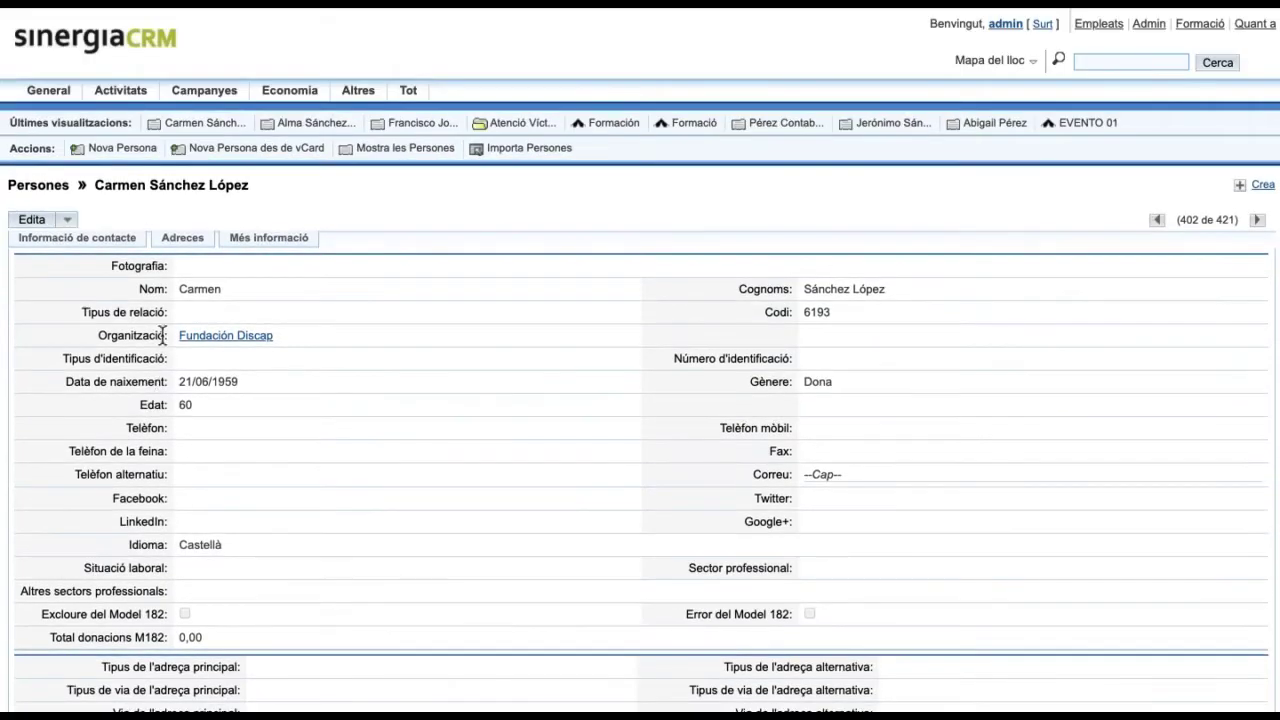
pyautogui.click(199, 248)
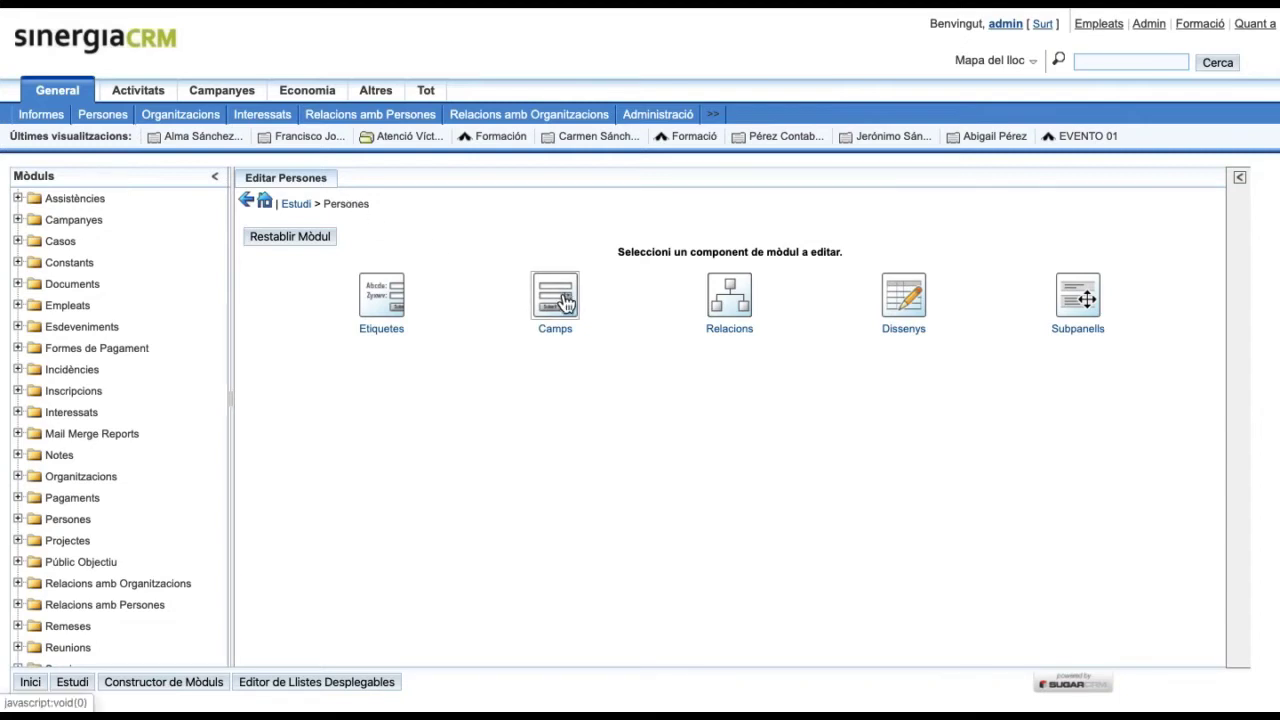
# Step: Start a new field in the Persones module's Camps with the data type Camp de Text
pyautogui.click(566, 304)
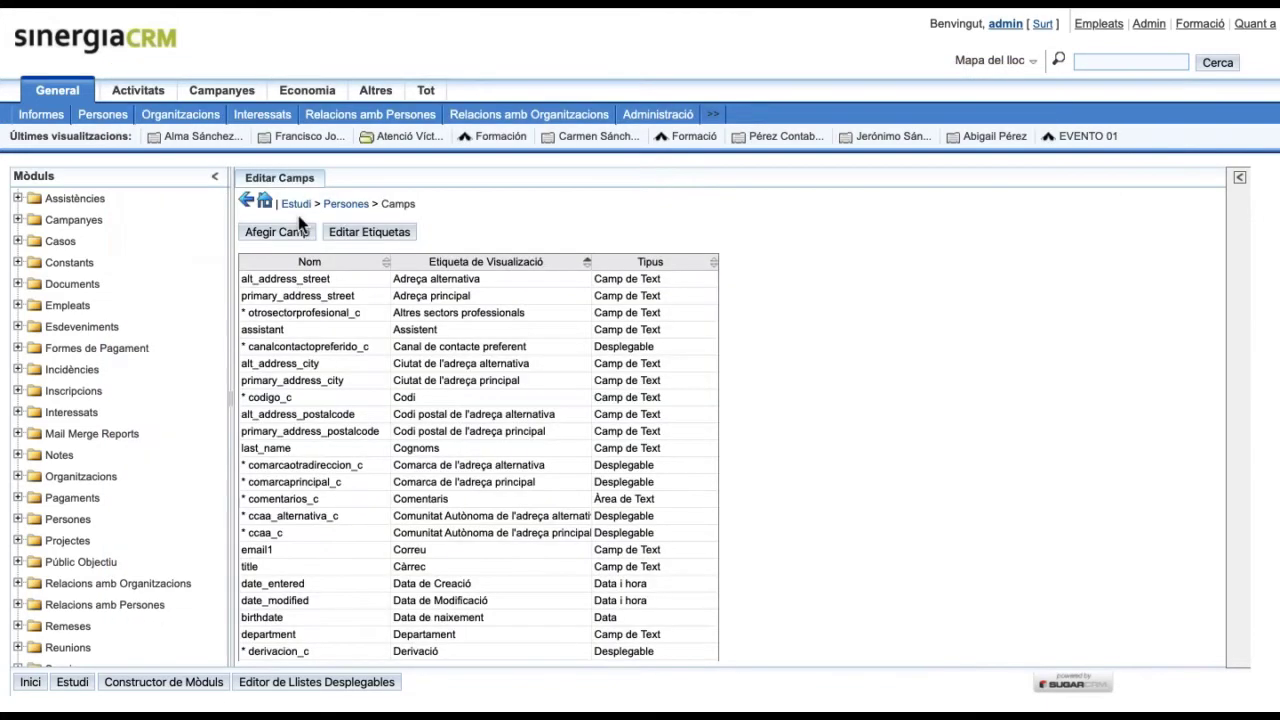
pyautogui.click(299, 236)
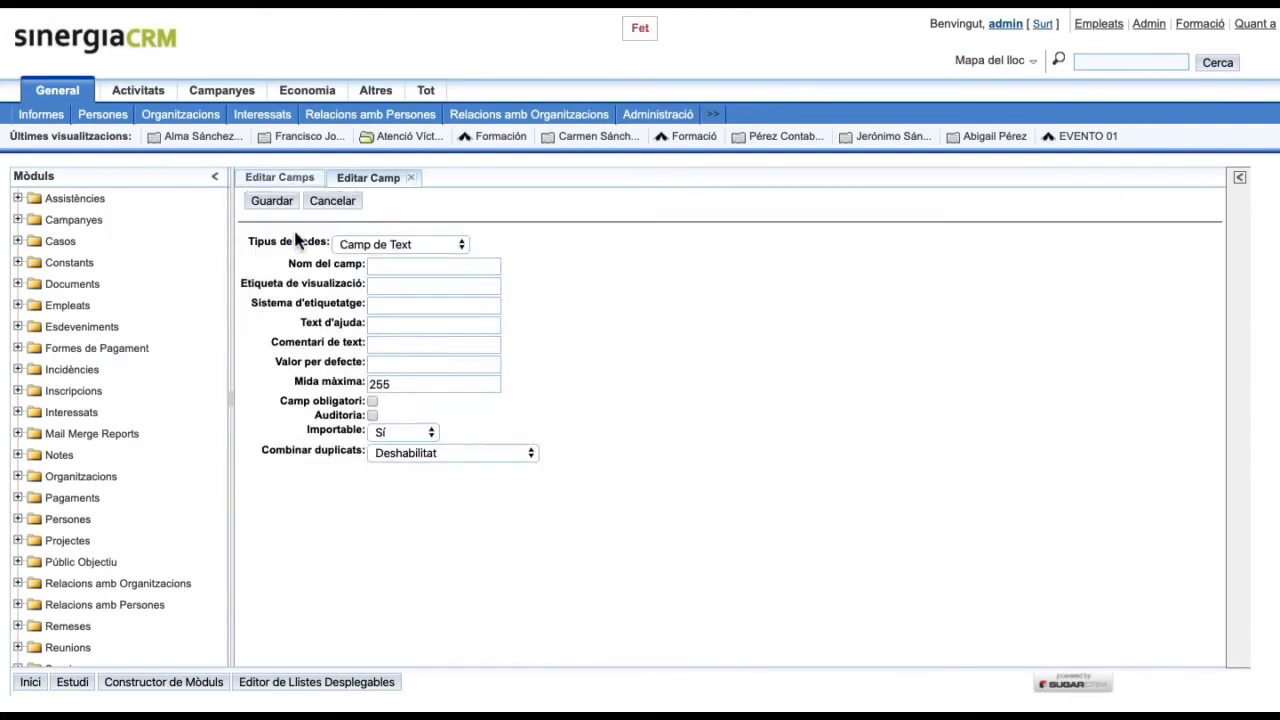
pyautogui.click(463, 247)
pyautogui.click(408, 24)
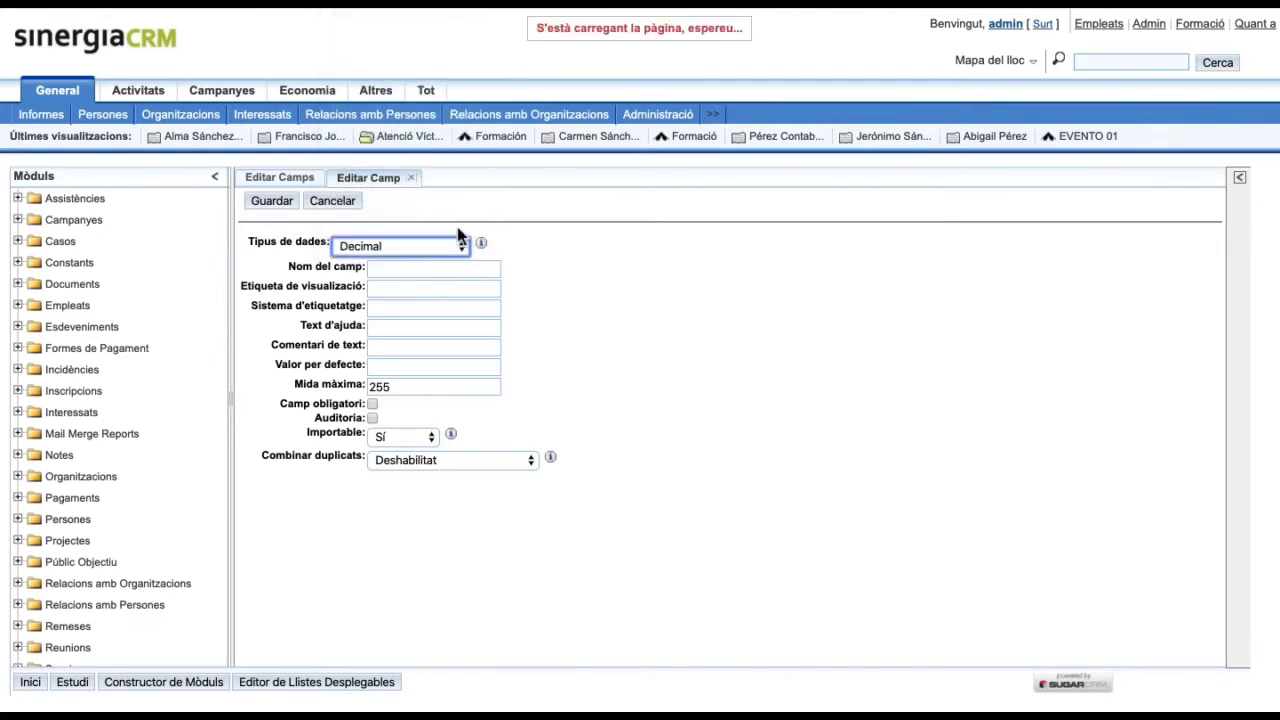
pyautogui.click(462, 249)
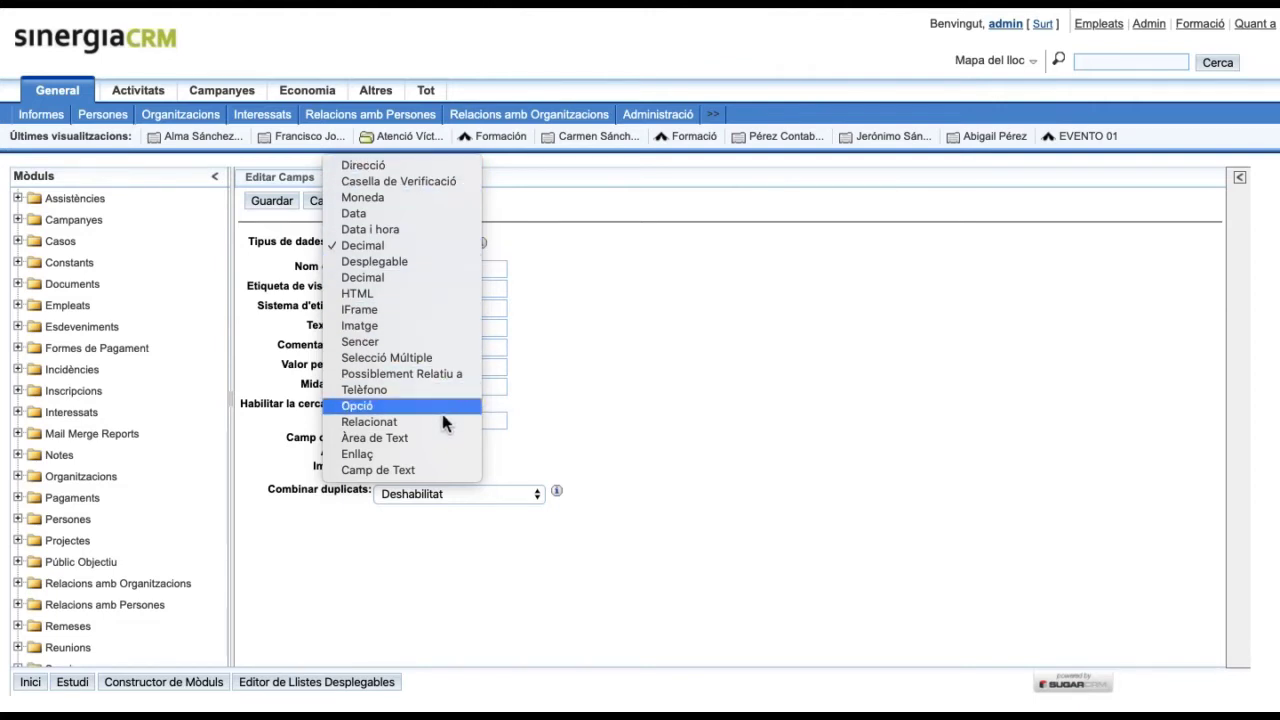
pyautogui.click(440, 469)
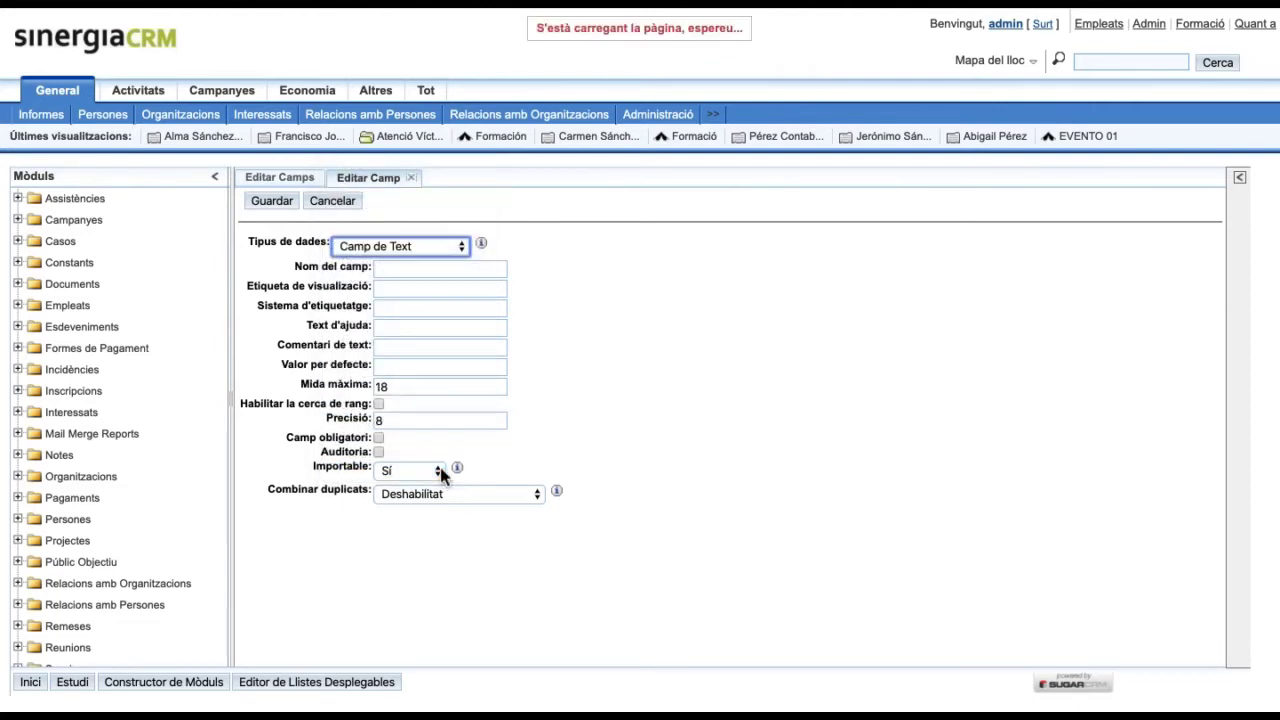
# Step: Name the new text field stic_formacio_universitaria
pyautogui.click(460, 274)
pyautogui.write('for')
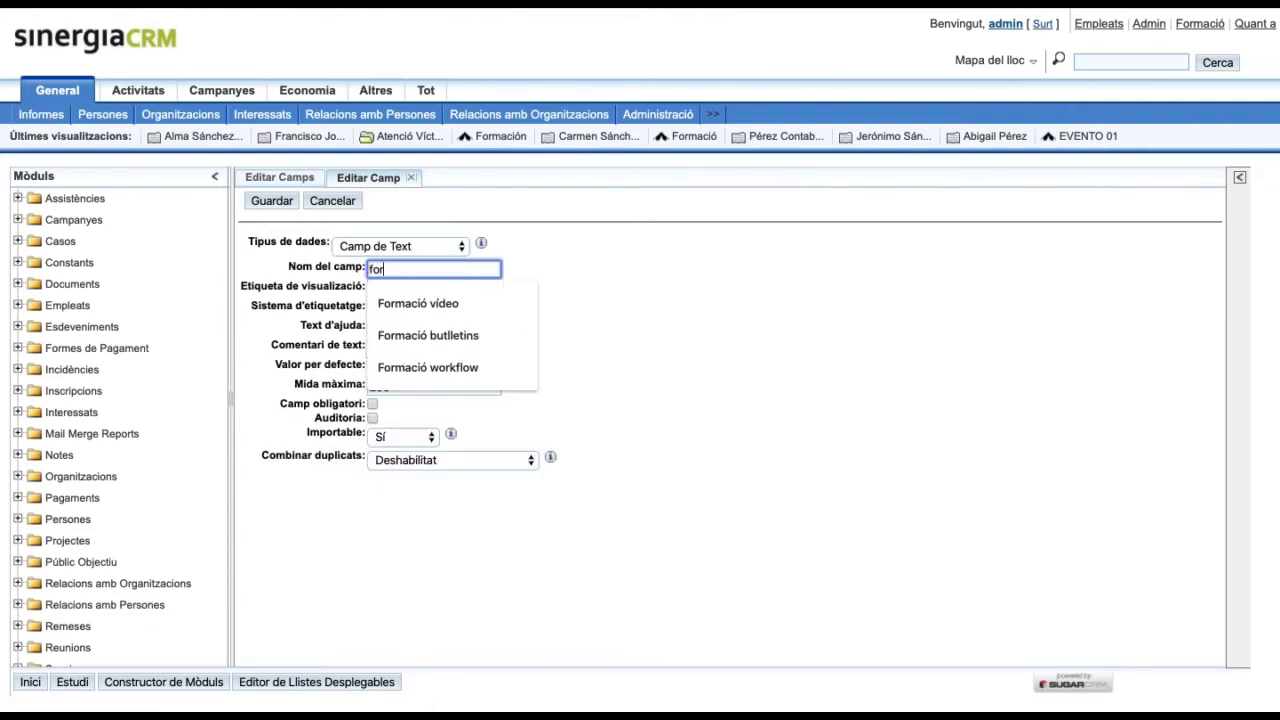
pyautogui.write('macio_universitaria')
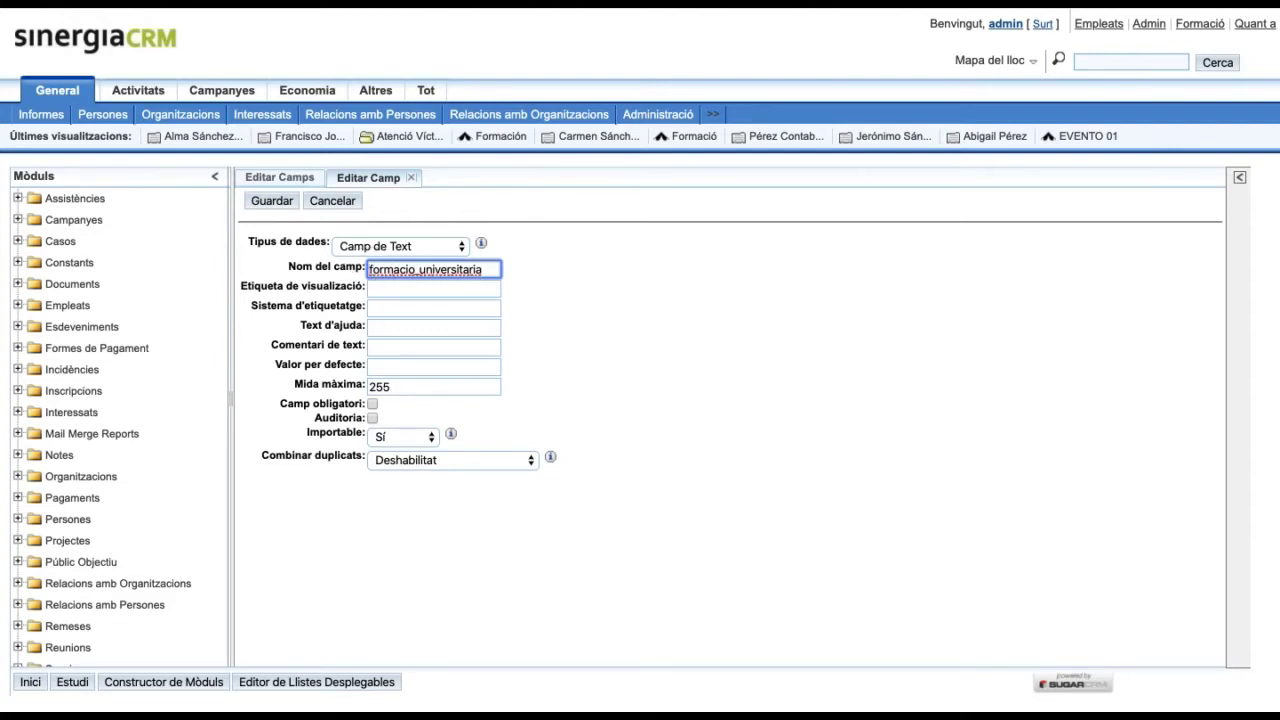
pyautogui.write('stic')
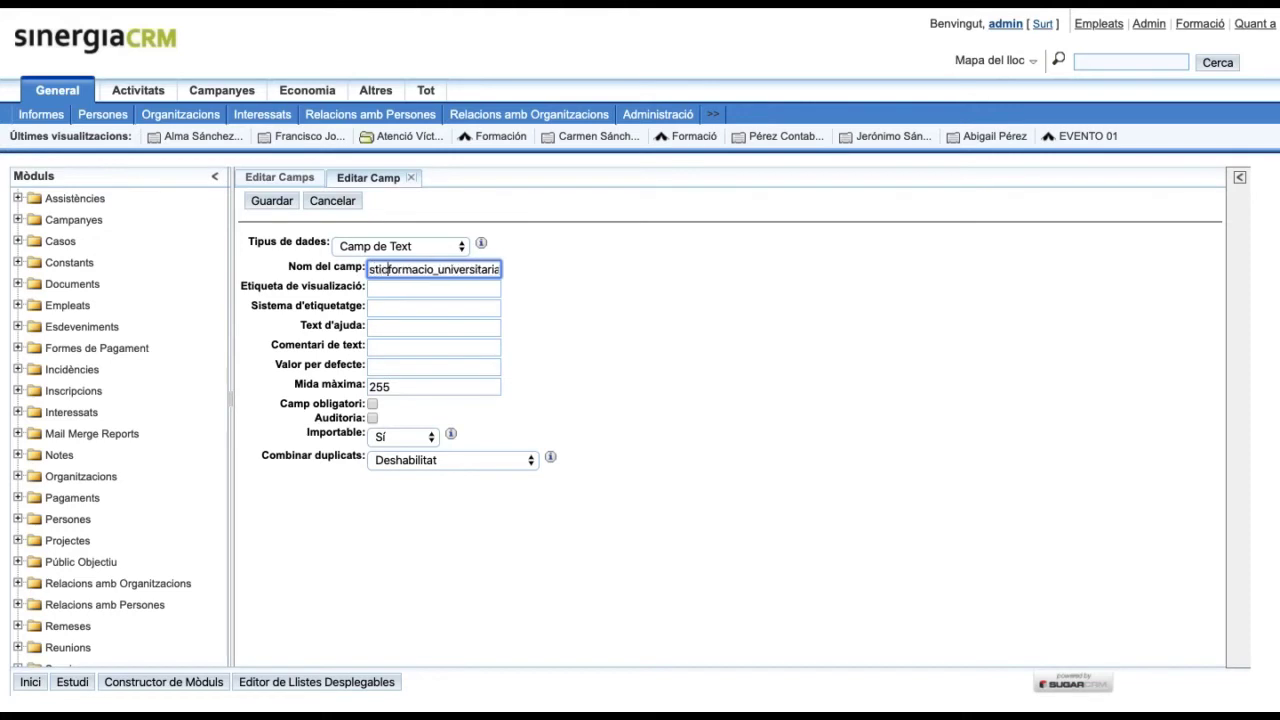
pyautogui.write('_')
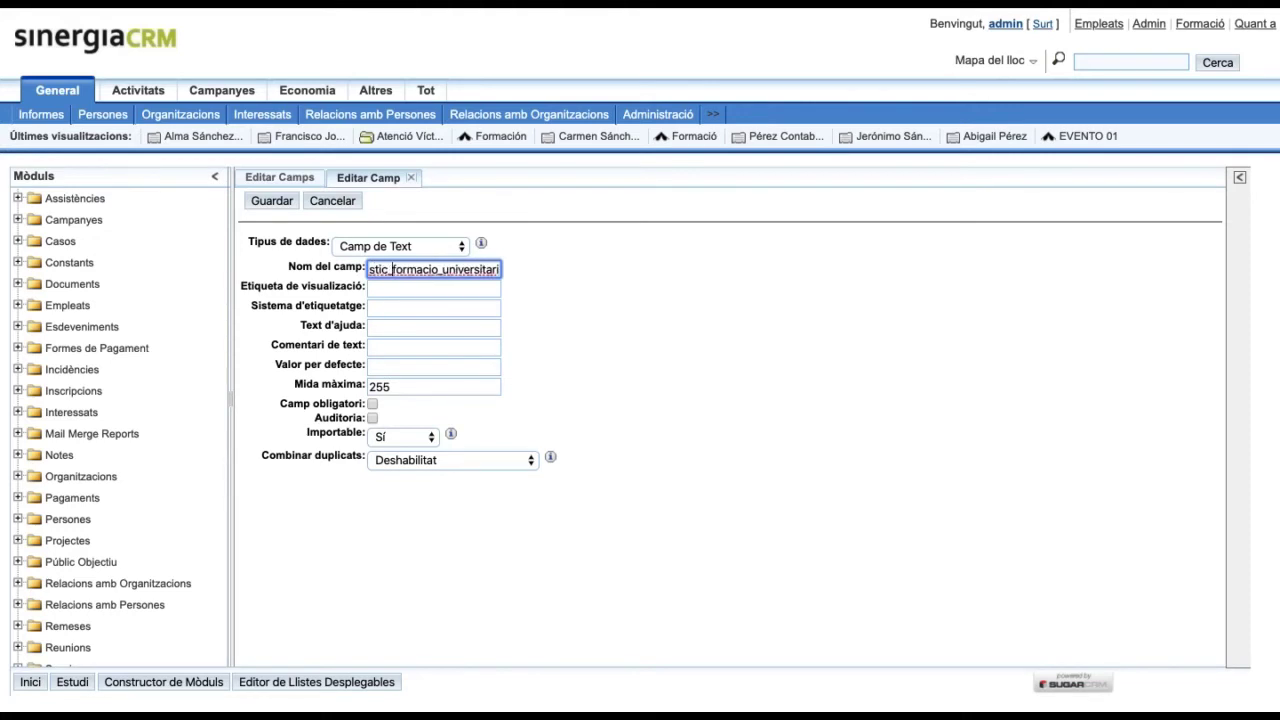
# Step: Set the text field's display label to "Centre de formació universitària"
pyautogui.press('Tab')
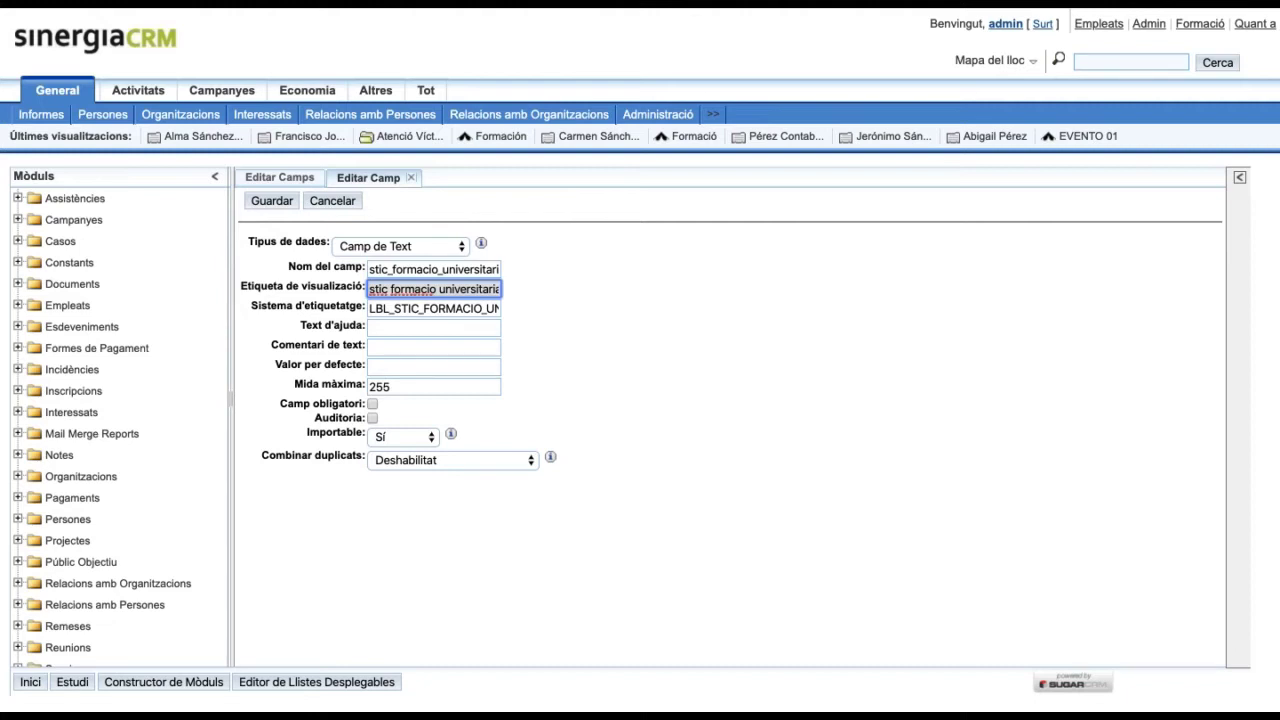
pyautogui.write('Centre de fomrma')
pyautogui.press('BackSpace')
pyautogui.press('BackSpace')
pyautogui.write('ció')
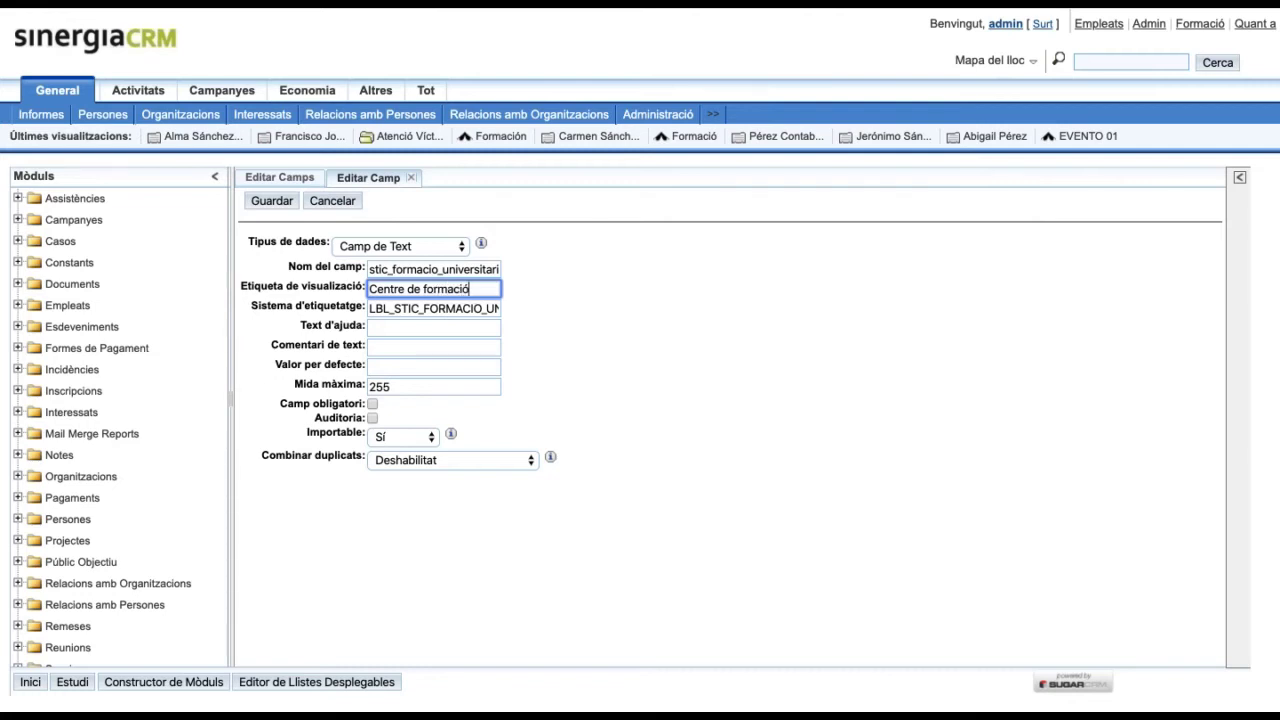
pyautogui.write(' universitària')
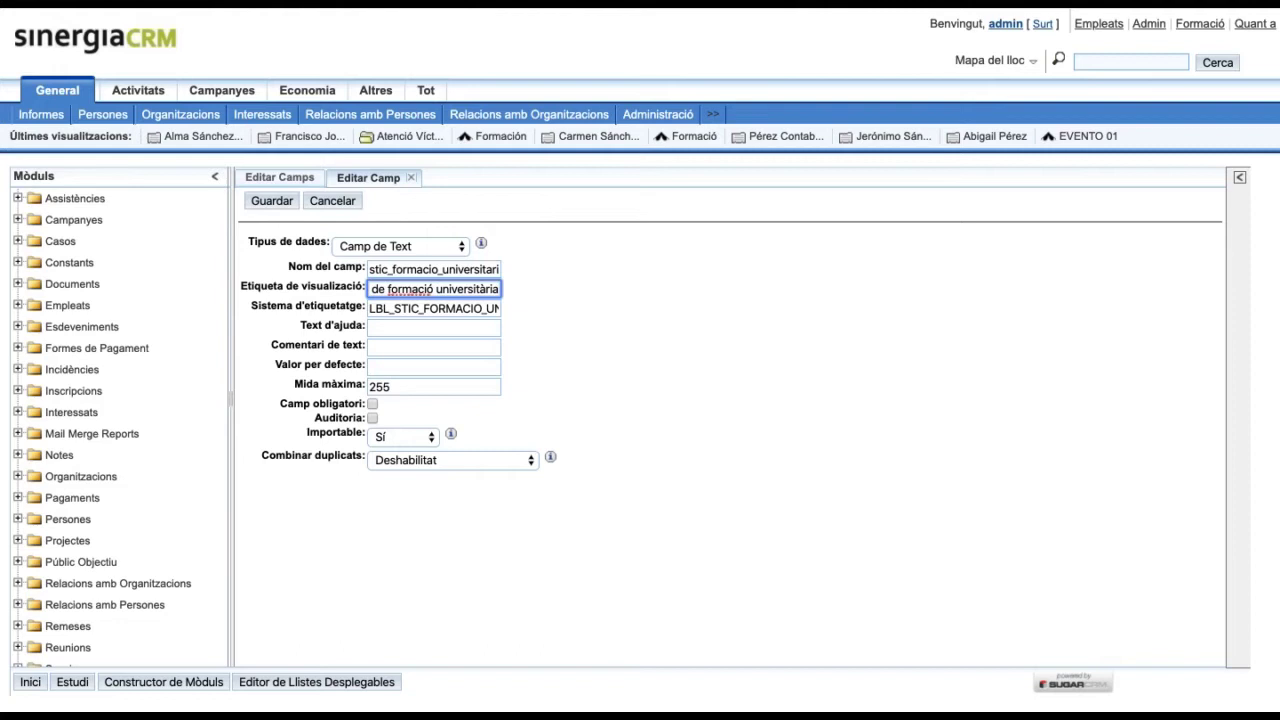
# Step: Keep the generated system label and enter "Universitat" as the text field's help text
pyautogui.click(478, 311)
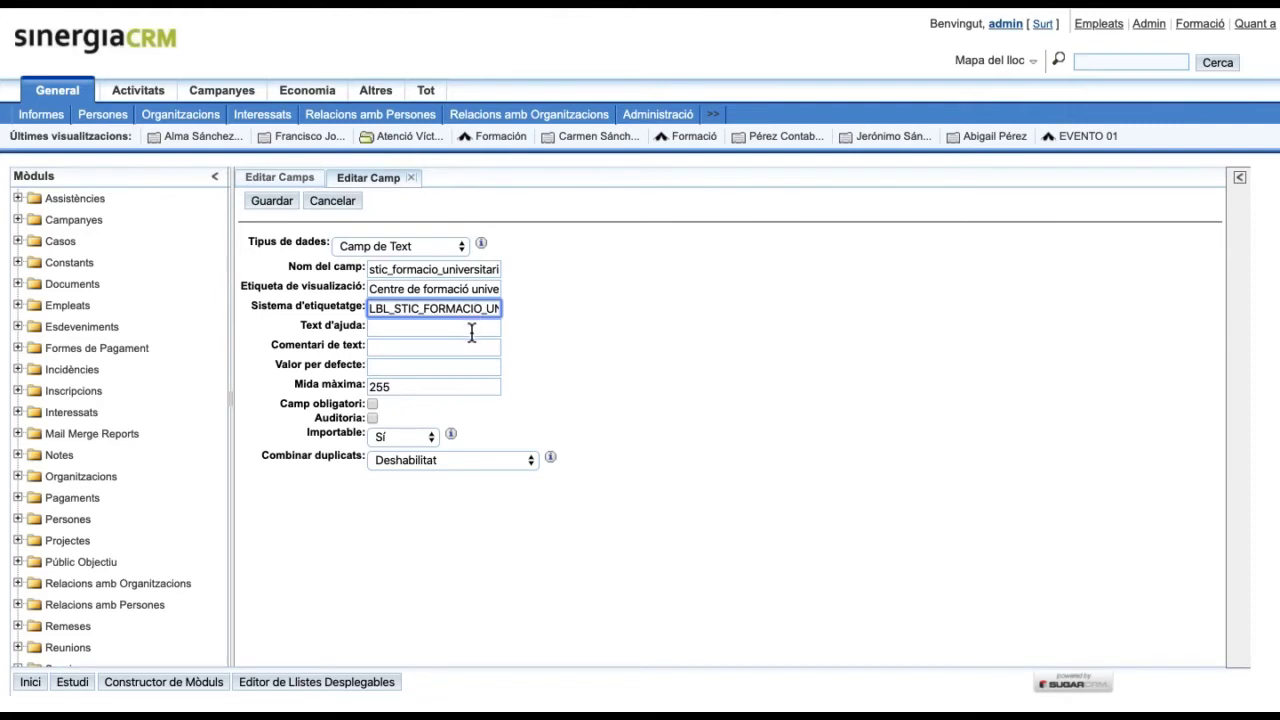
pyautogui.click(471, 328)
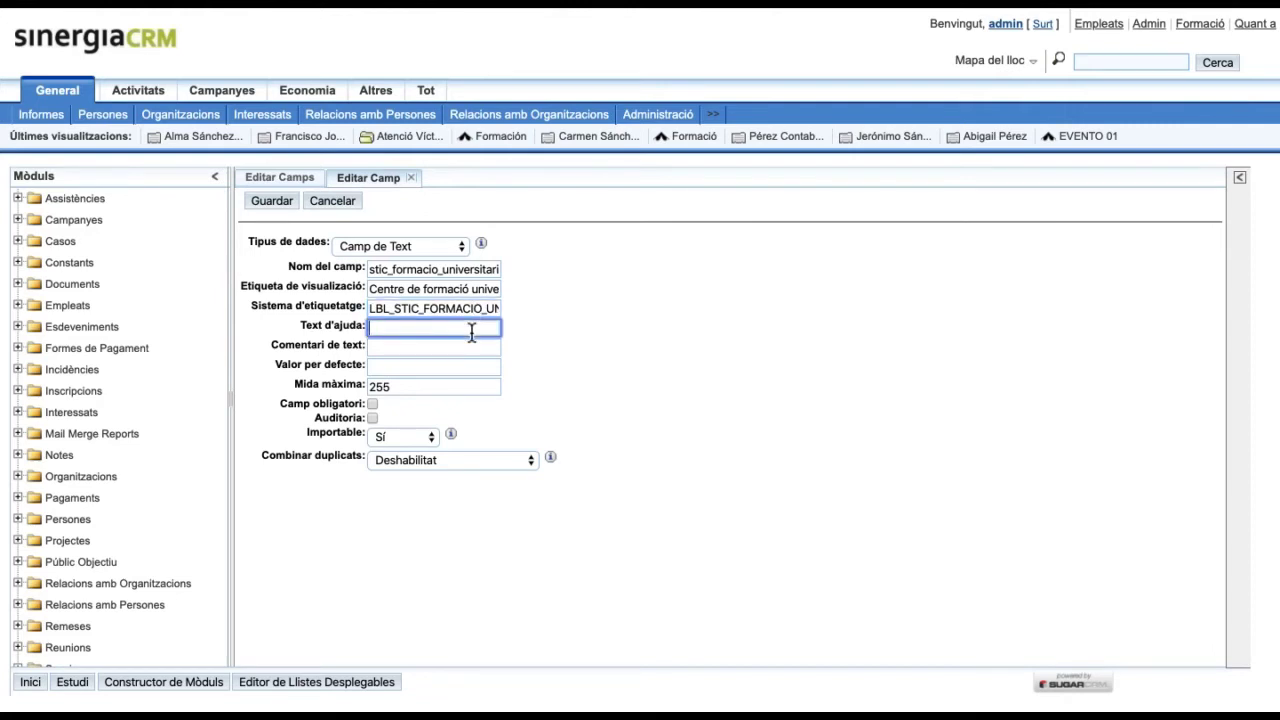
pyautogui.write('Universitat')
# Step: Set Combinar duplicats to Habilitat for the university training field and save the field
pyautogui.click(533, 463)
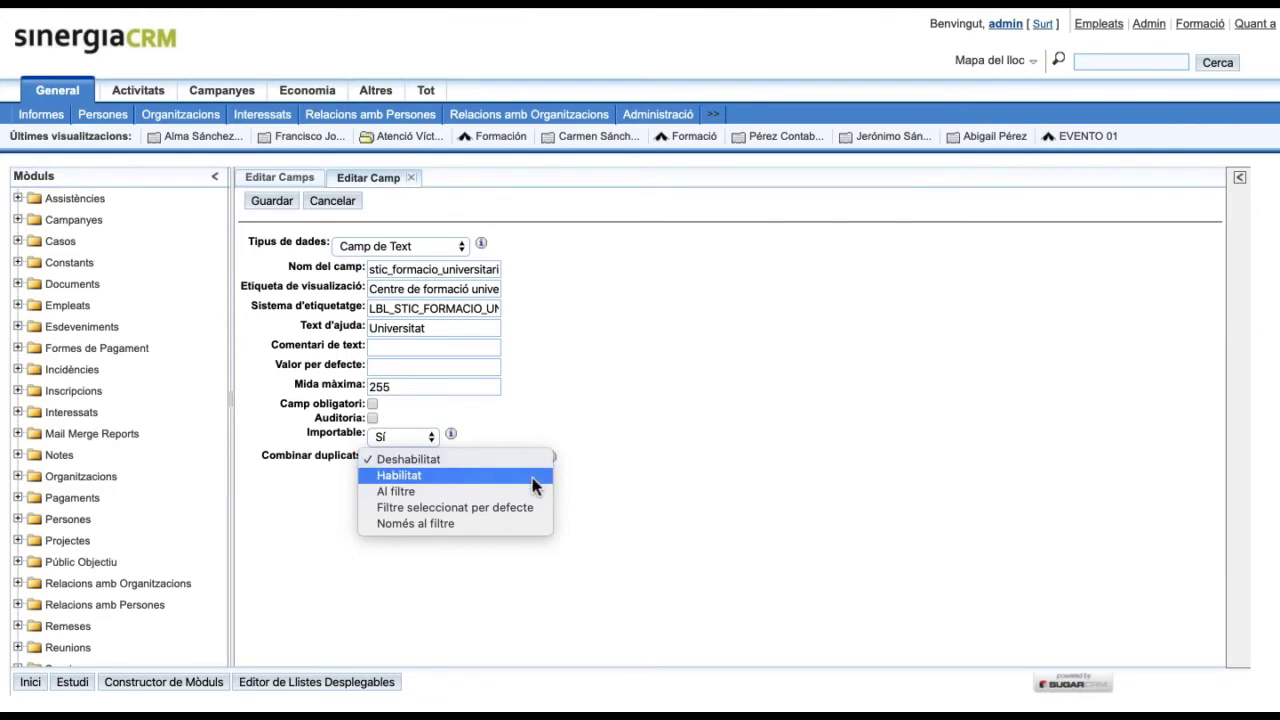
pyautogui.click(532, 481)
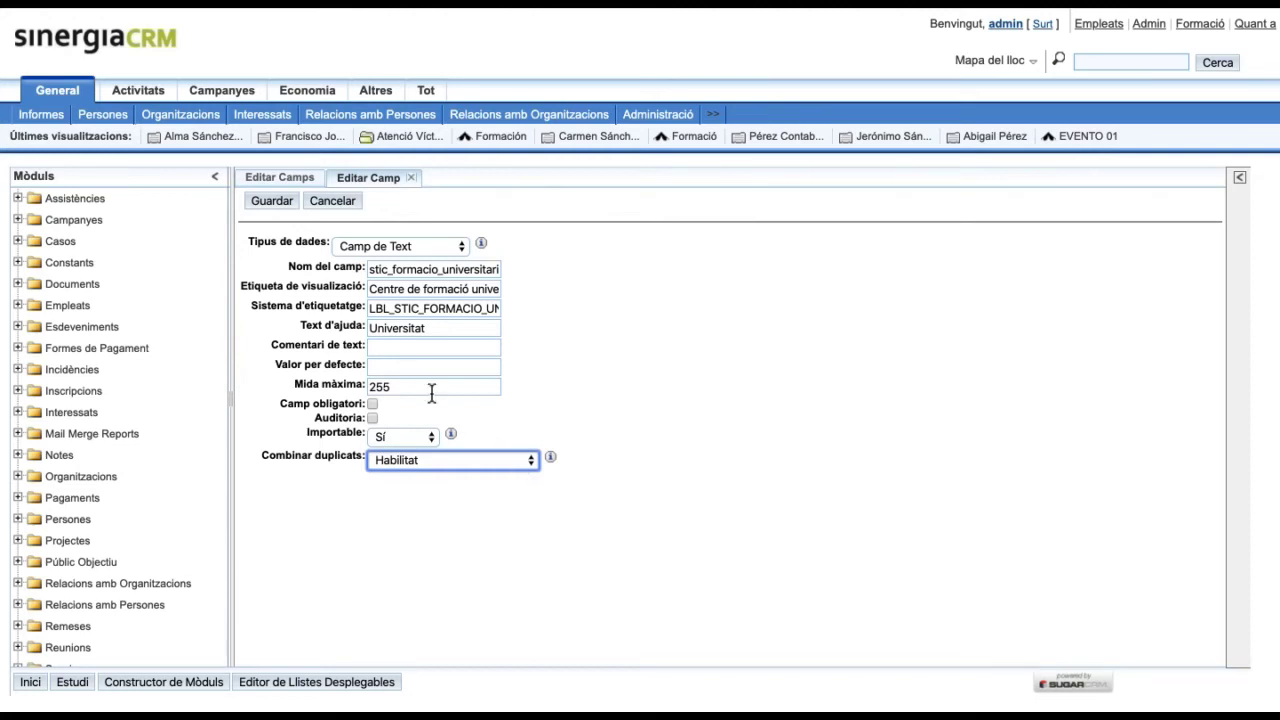
pyautogui.click(272, 201)
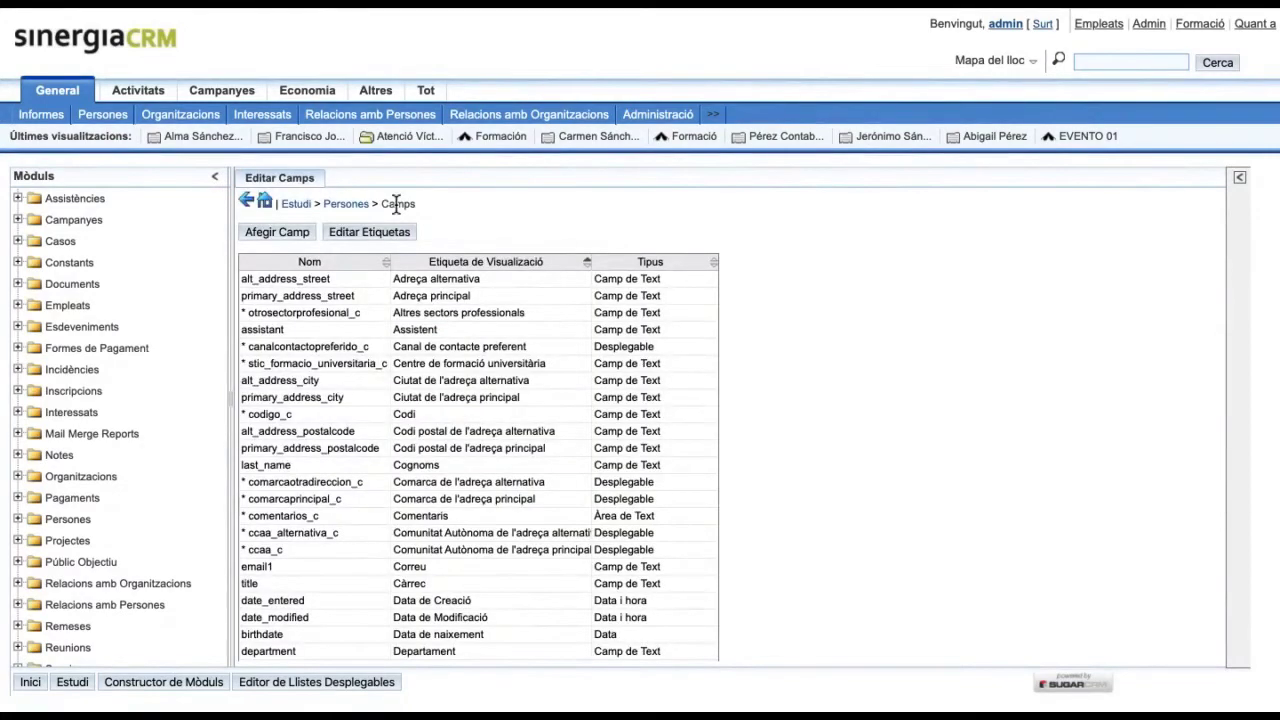
# Step: Start another Persones field with the data type Desplegable and name it stic_color_ulls
pyautogui.click(299, 240)
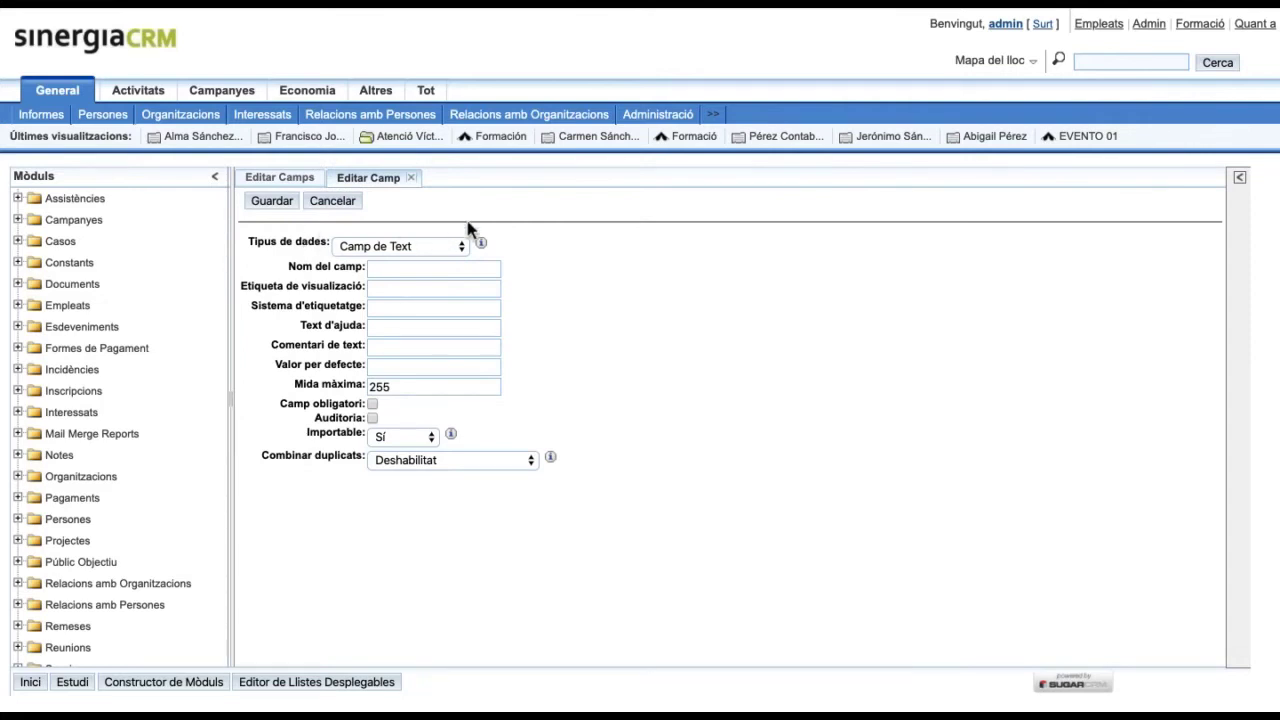
pyautogui.click(463, 251)
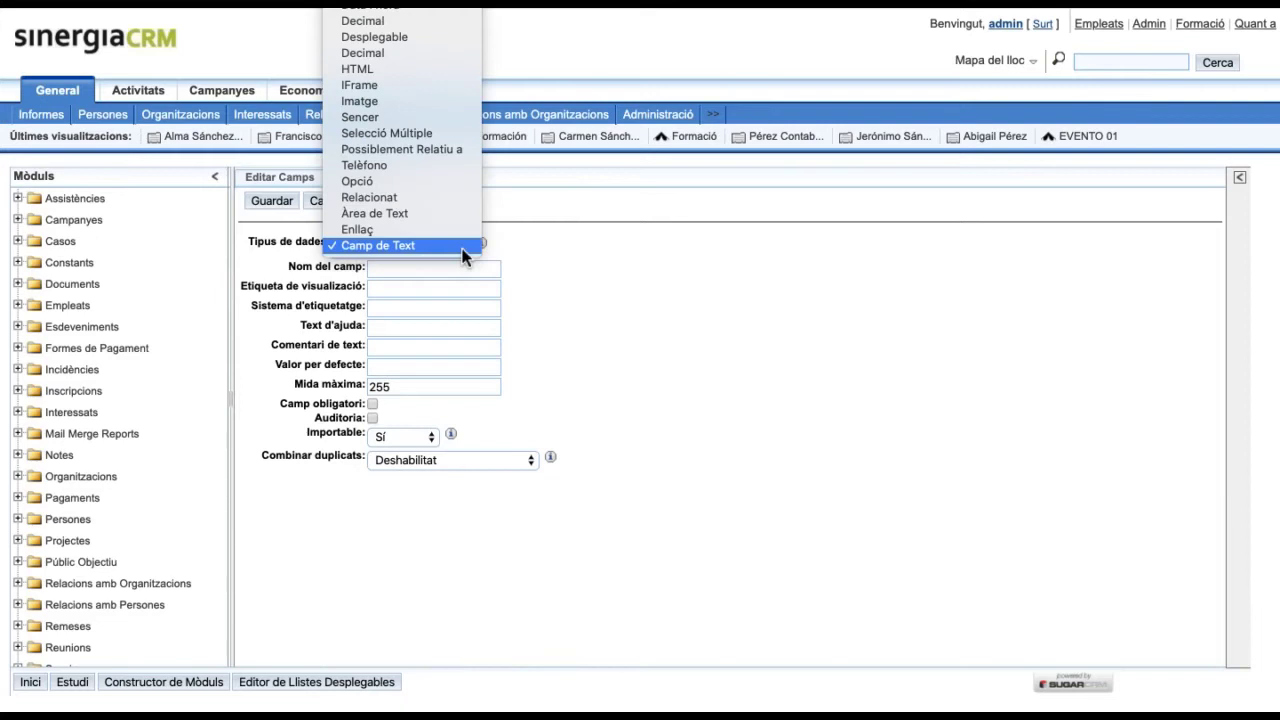
pyautogui.click(415, 37)
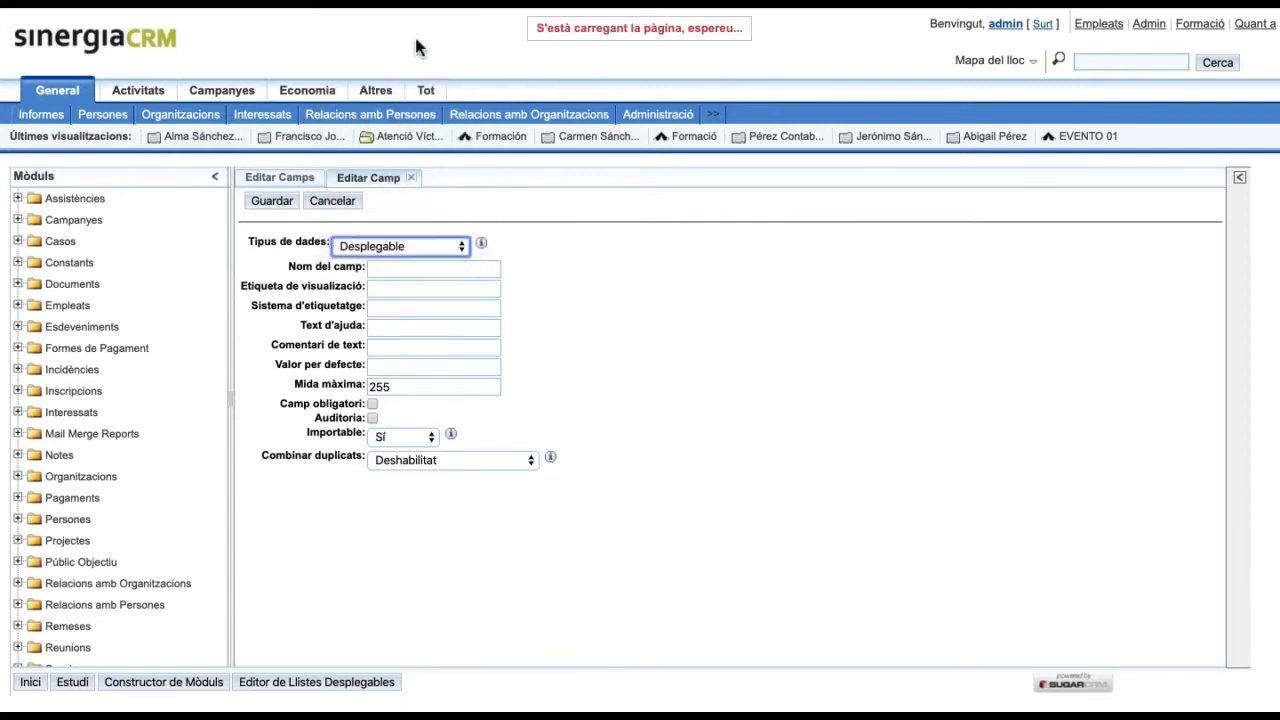
pyautogui.click(458, 268)
pyautogui.write('stic')
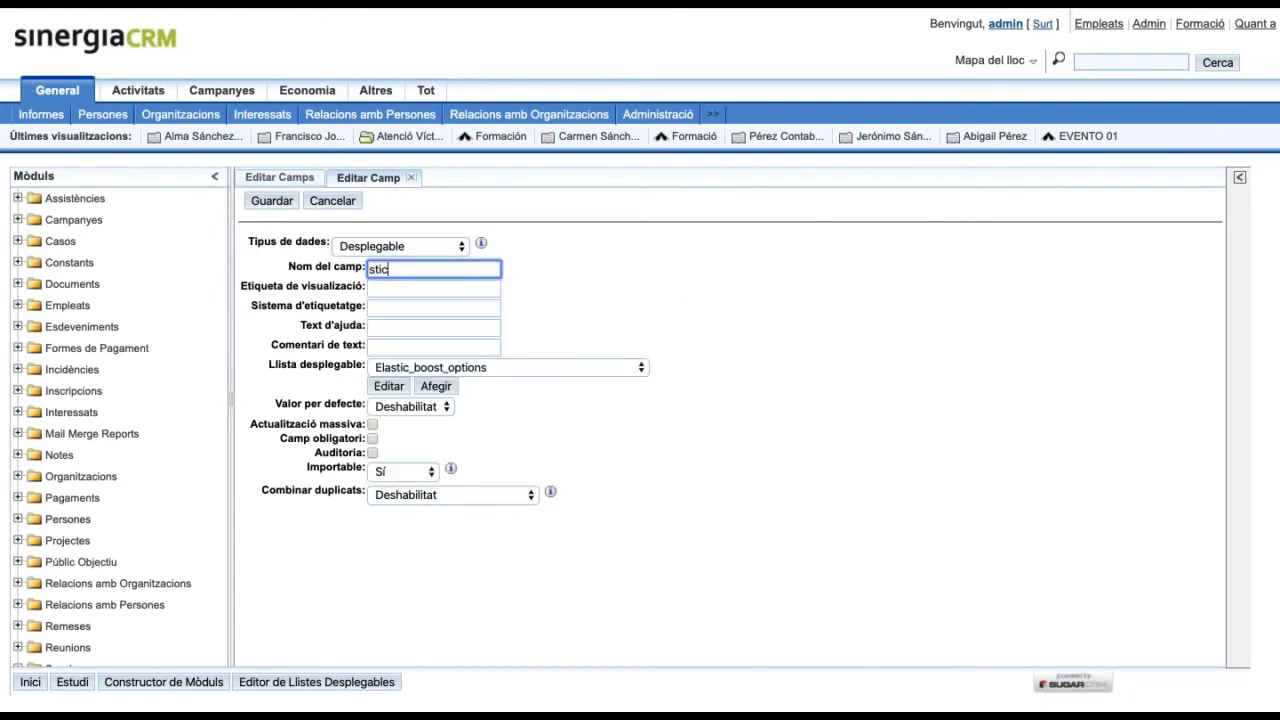
pyautogui.write('_color_ulls')
# Step: Set the dropdown field's display label to "Color d'ulls" and go to its help text
pyautogui.press('Tab')
pyautogui.write('Color d')
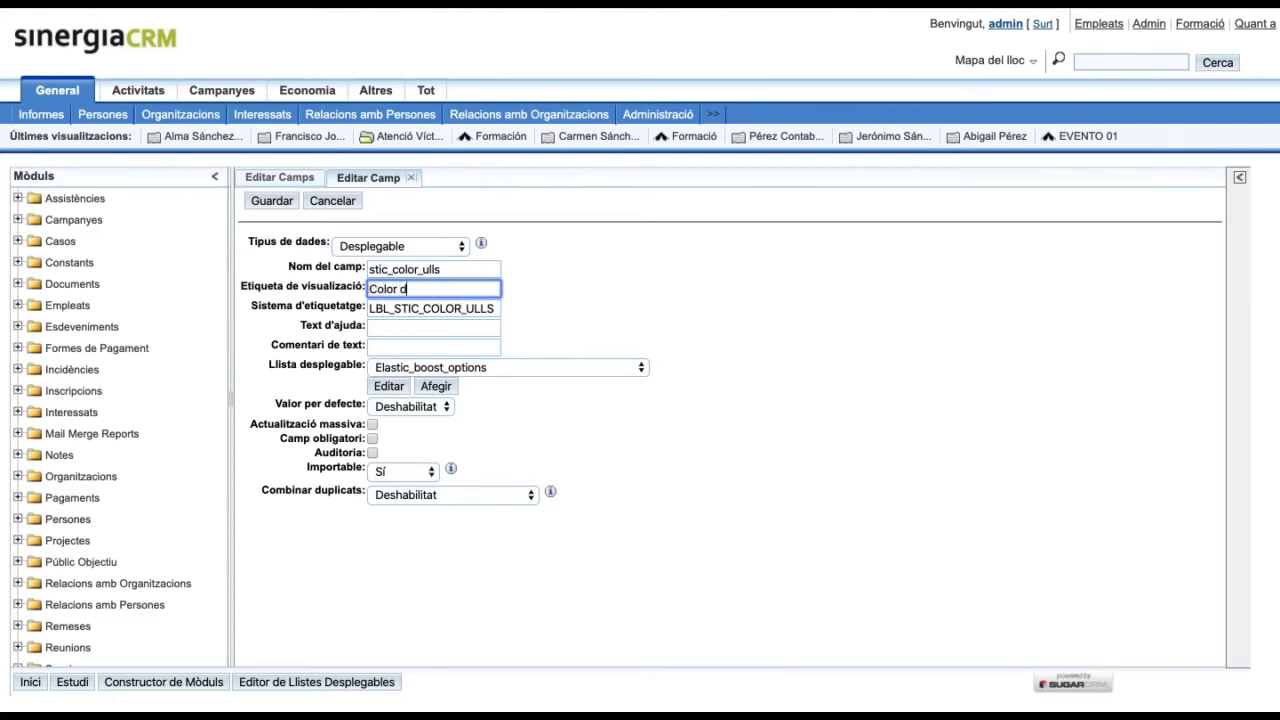
pyautogui.write("'ulls")
pyautogui.click(472, 328)
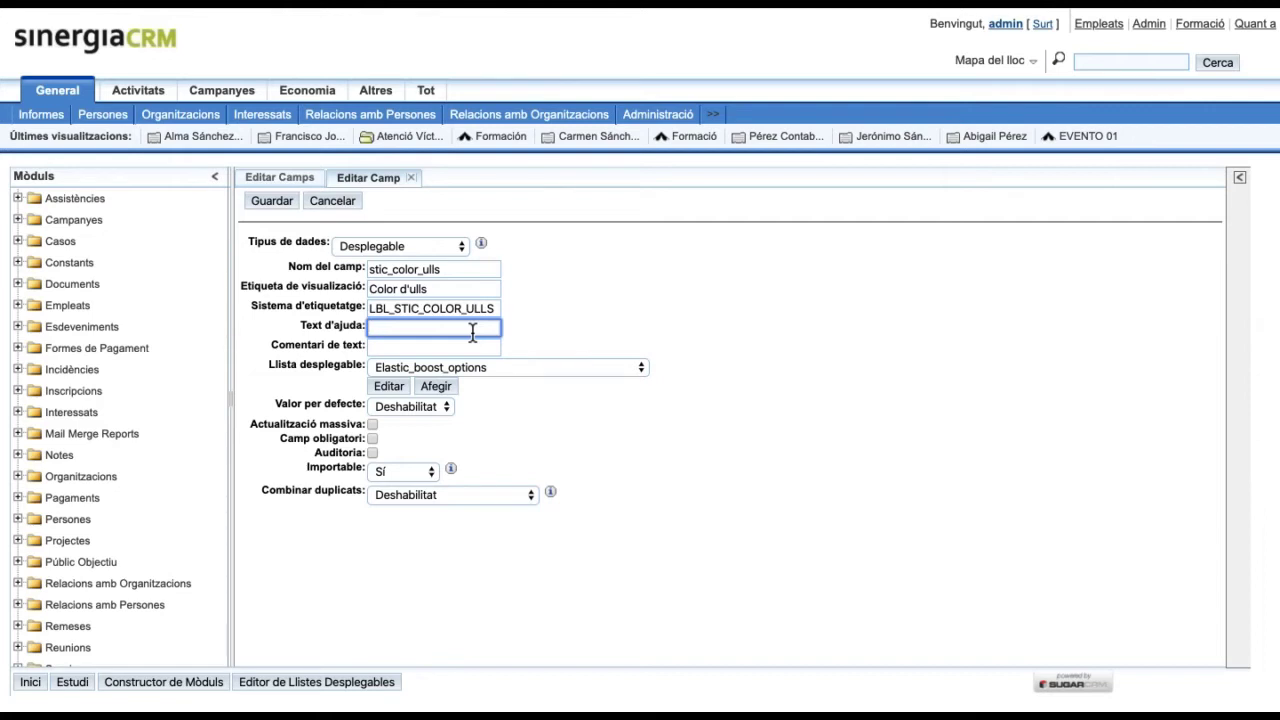
# Step: Browse the existing dropdown lists available for the eye colour field without choosing a different one
pyautogui.click(640, 370)
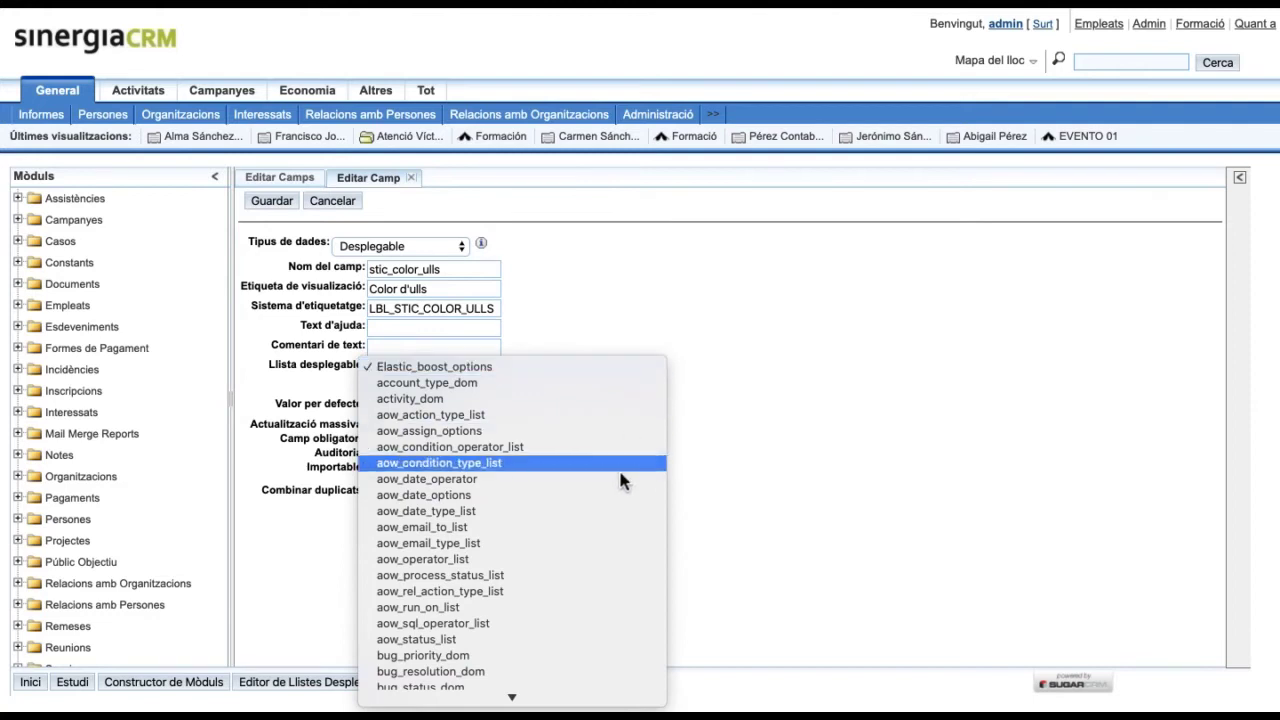
pyautogui.scroll(-8, 608, 510)
pyautogui.scroll(-10, 608, 512)
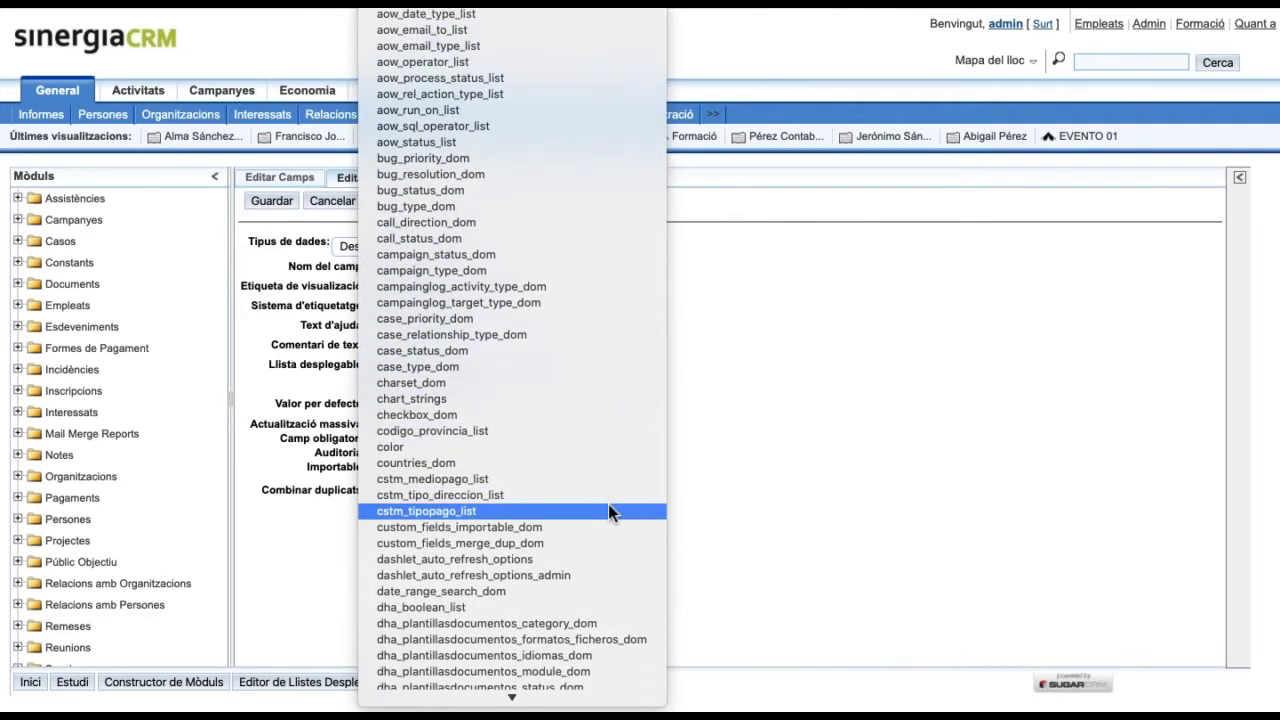
pyautogui.scroll(8, 608, 511)
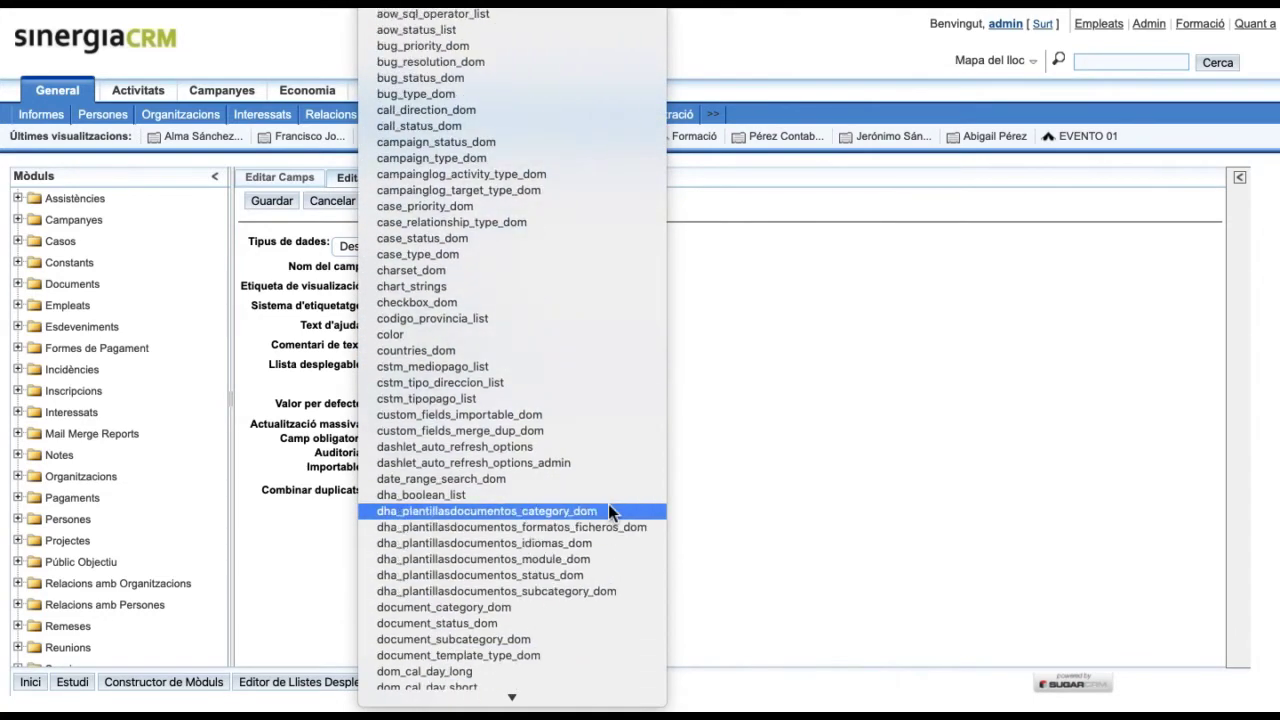
pyautogui.press('Escape')
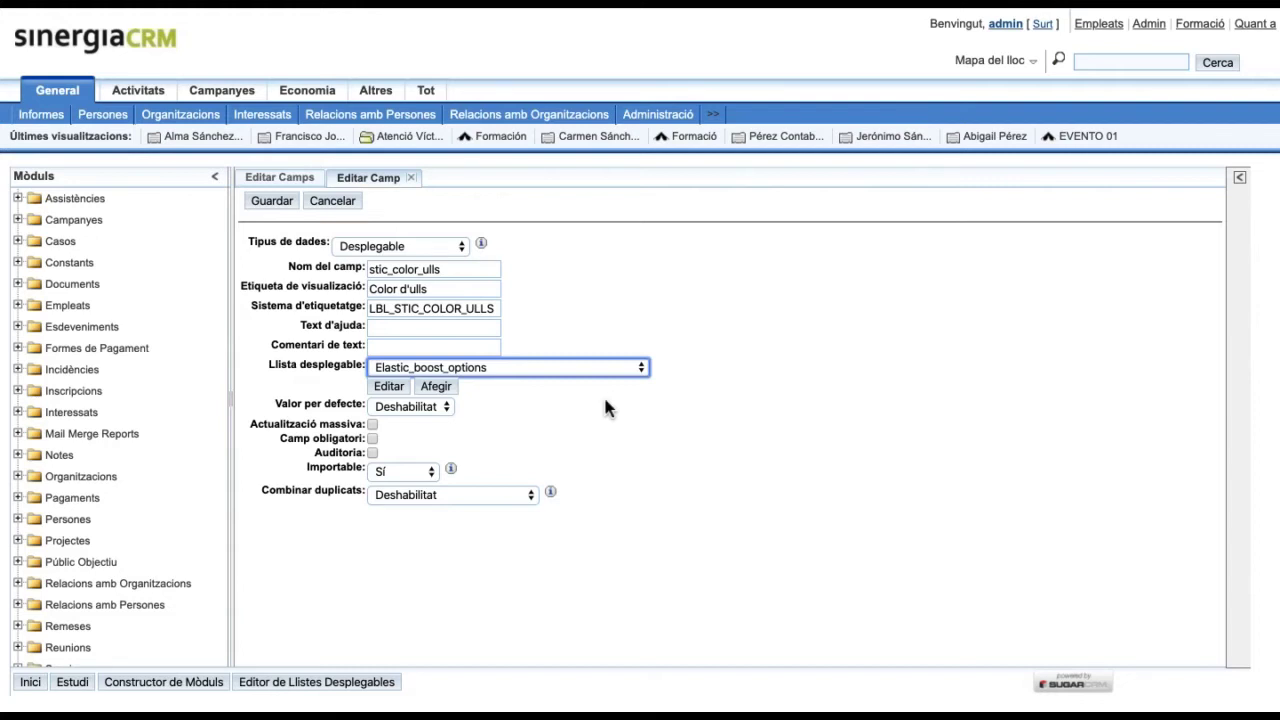
# Step: Create a new dropdown list for the field, adding a blank element and an element verds labelled "verds"
pyautogui.click(445, 389)
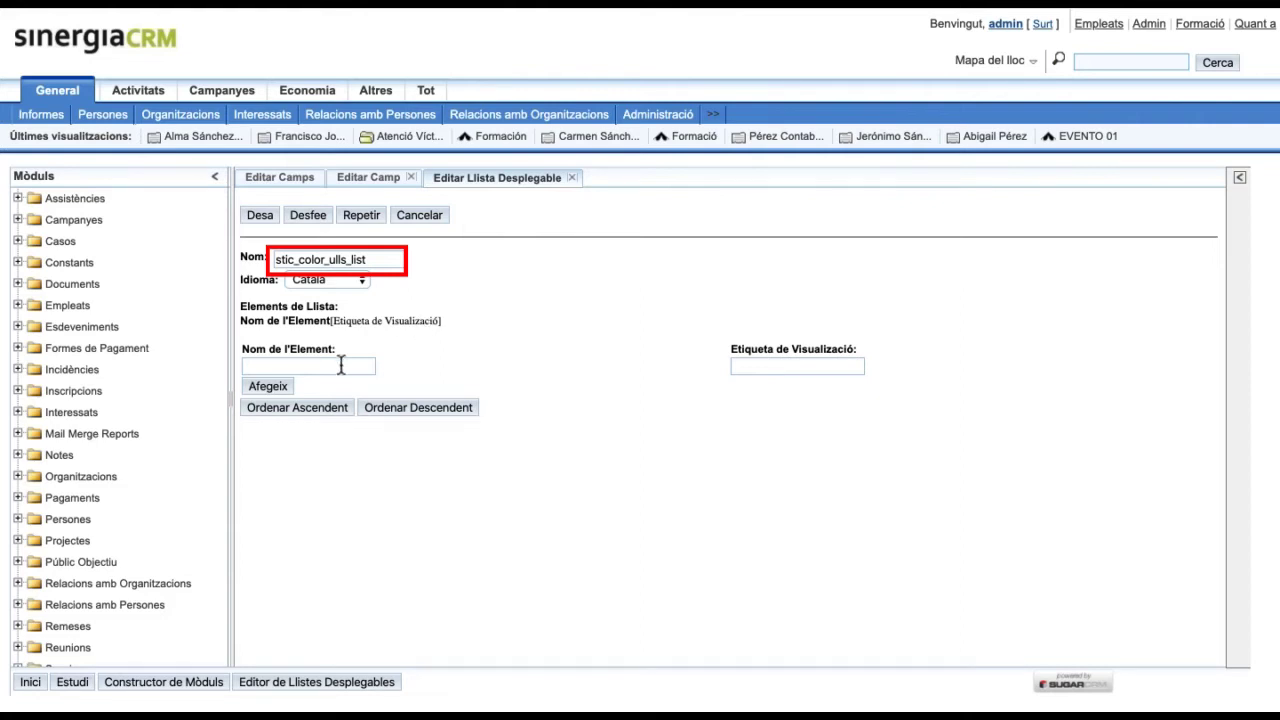
pyautogui.click(283, 393)
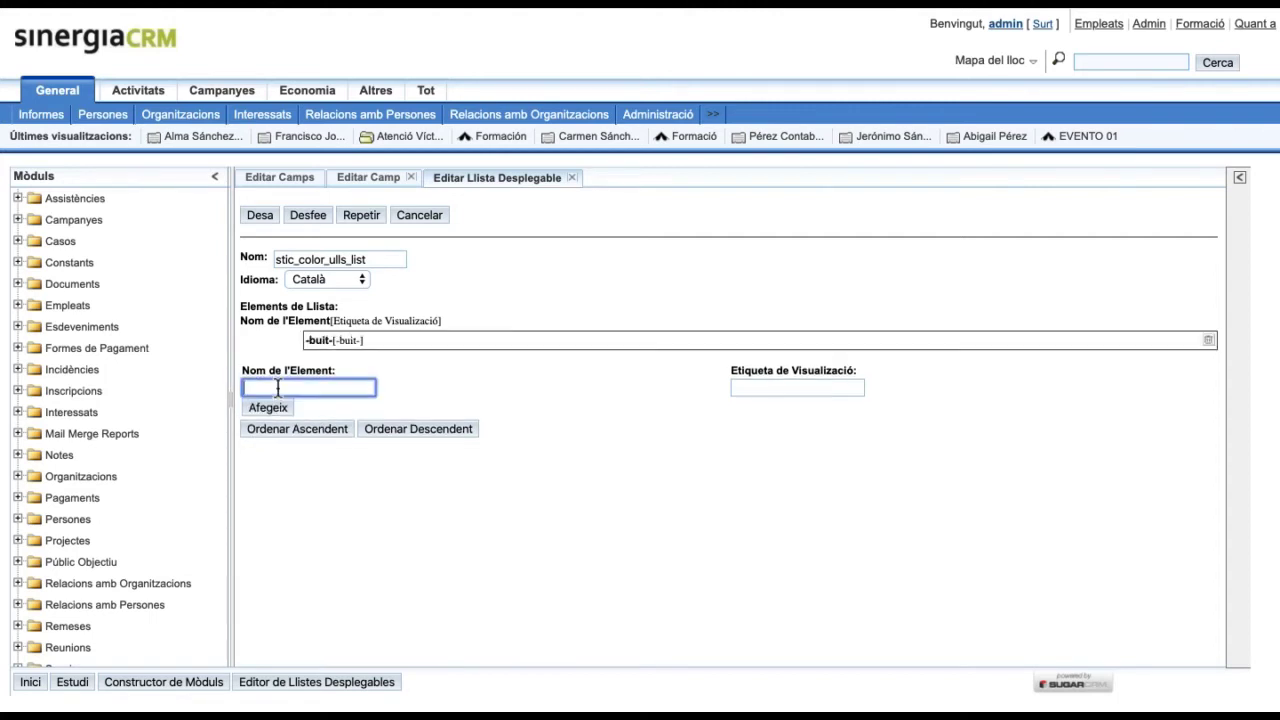
pyautogui.write('verds')
pyautogui.press('Tab')
pyautogui.write('verds')
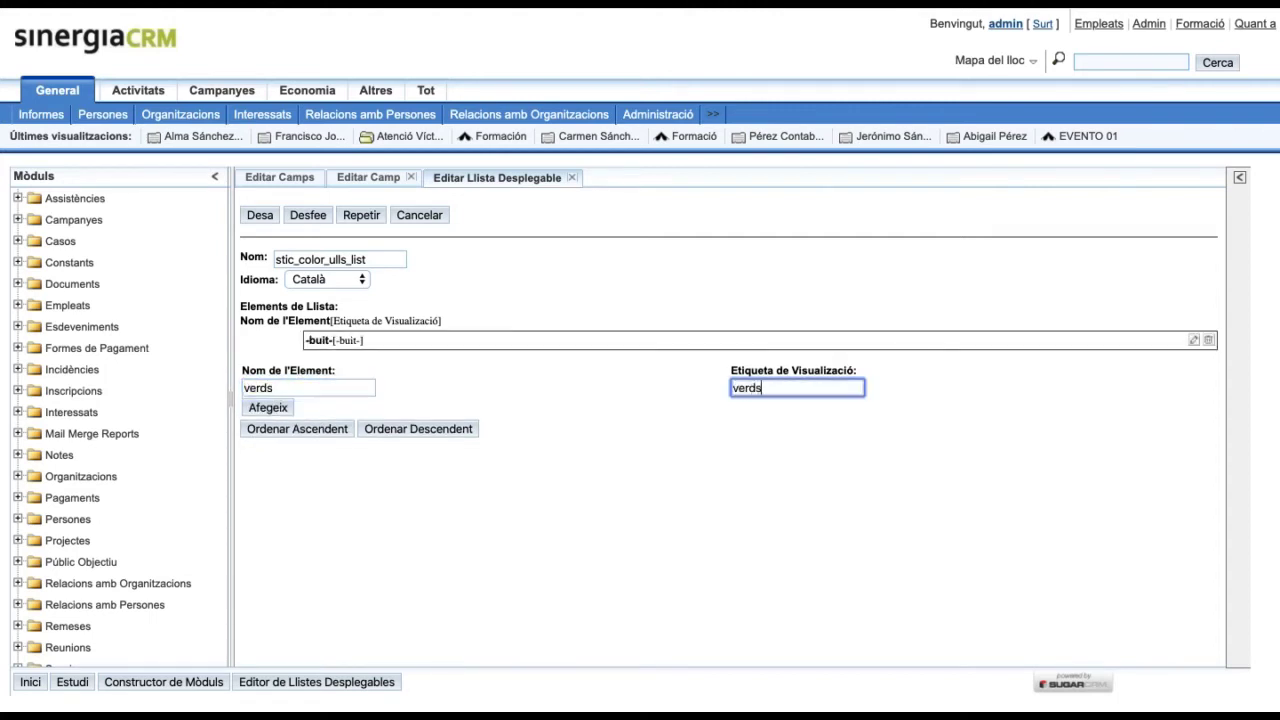
pyautogui.click(264, 407)
# Step: Add the elements blaus and marrons to the dropdown list, each with its own name as display label
pyautogui.write('blaus')
pyautogui.press('Tab')
pyautogui.write('blaus')
pyautogui.click(262, 430)
pyautogui.write('marrons')
pyautogui.press('Tab')
pyautogui.write('marrons')
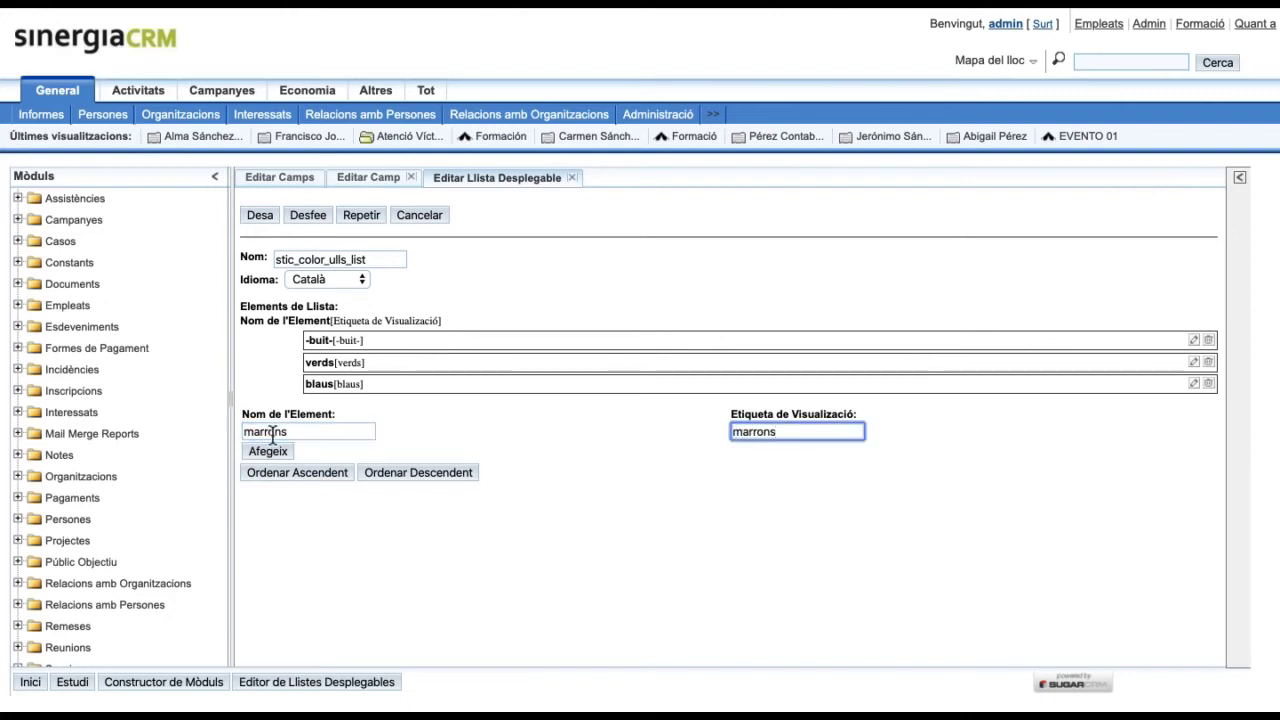
pyautogui.click(268, 451)
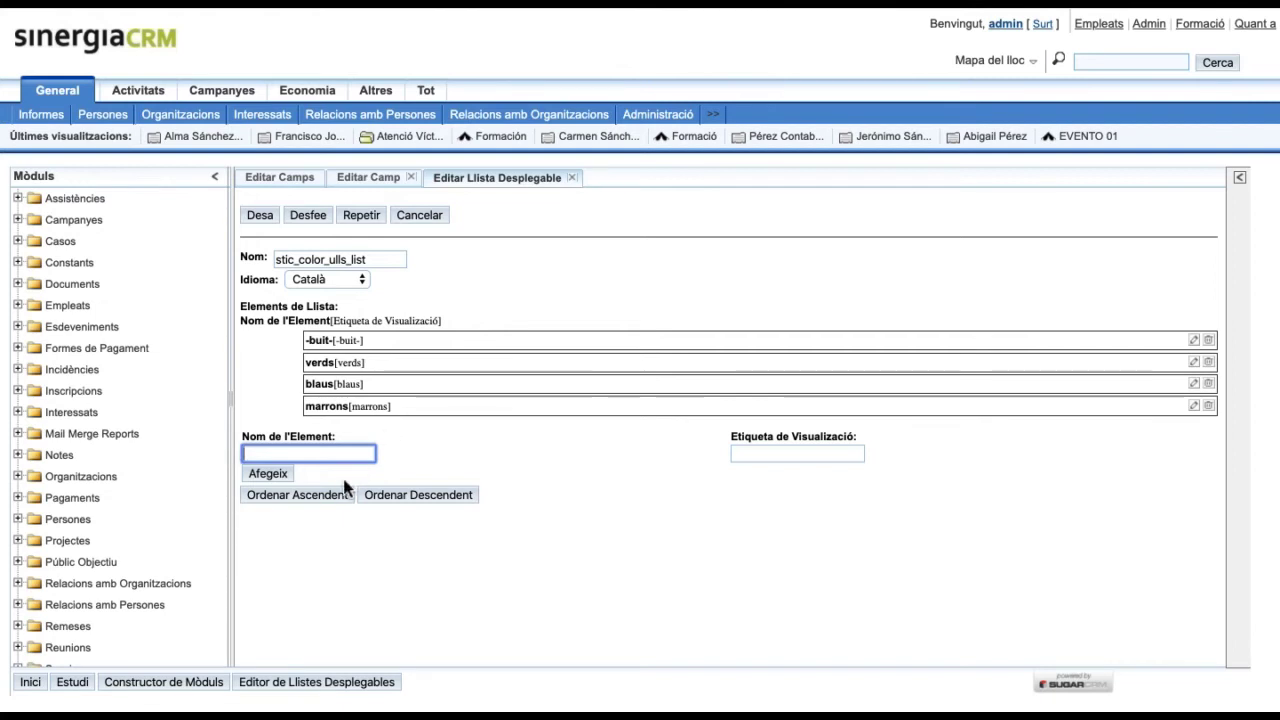
# Step: Try sorting the list elements in ascending and descending order, and move verds back to directly below the blank element
pyautogui.click(323, 497)
pyautogui.click(396, 497)
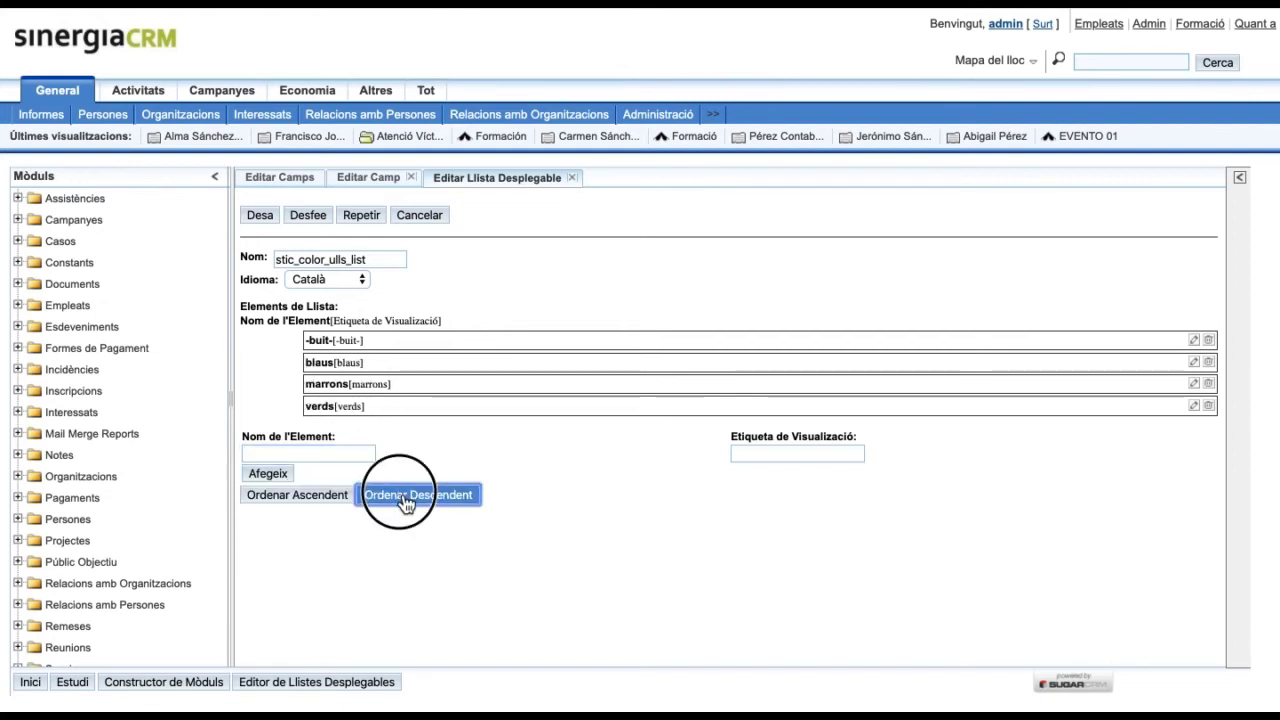
pyautogui.click(328, 507)
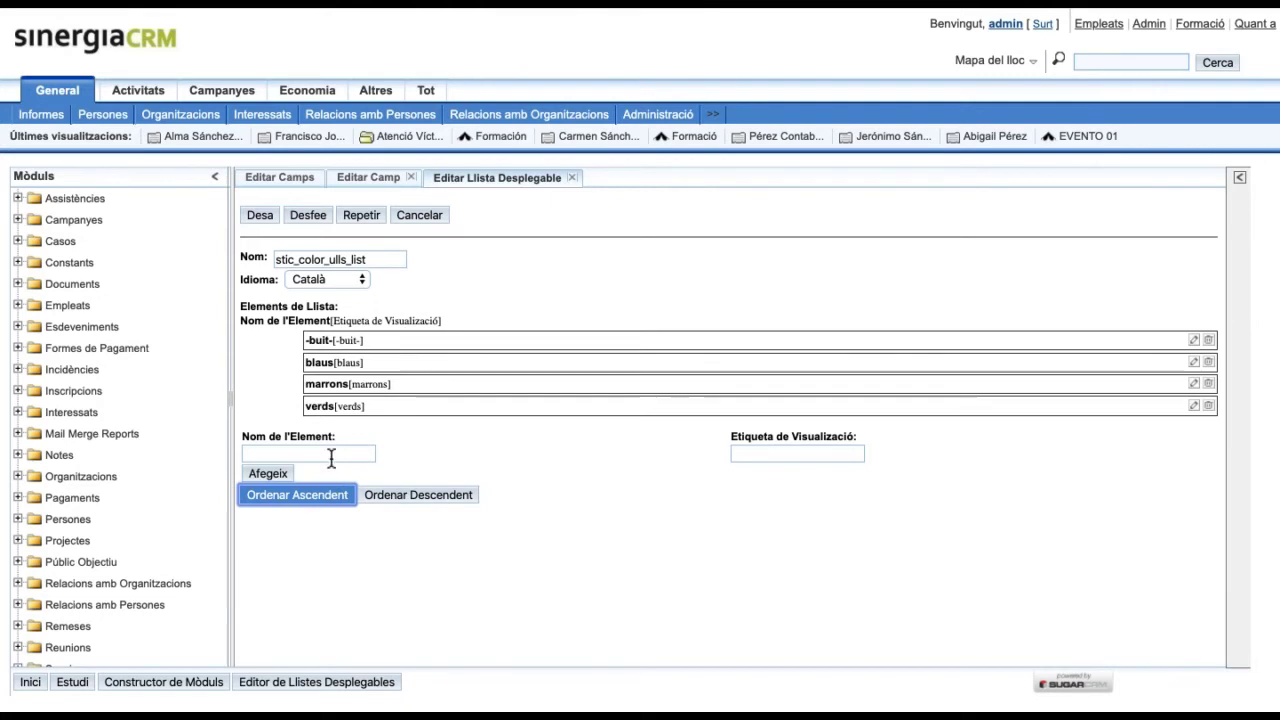
pyautogui.click(320, 406)
pyautogui.moveTo(320, 406); pyautogui.dragTo(326, 362)
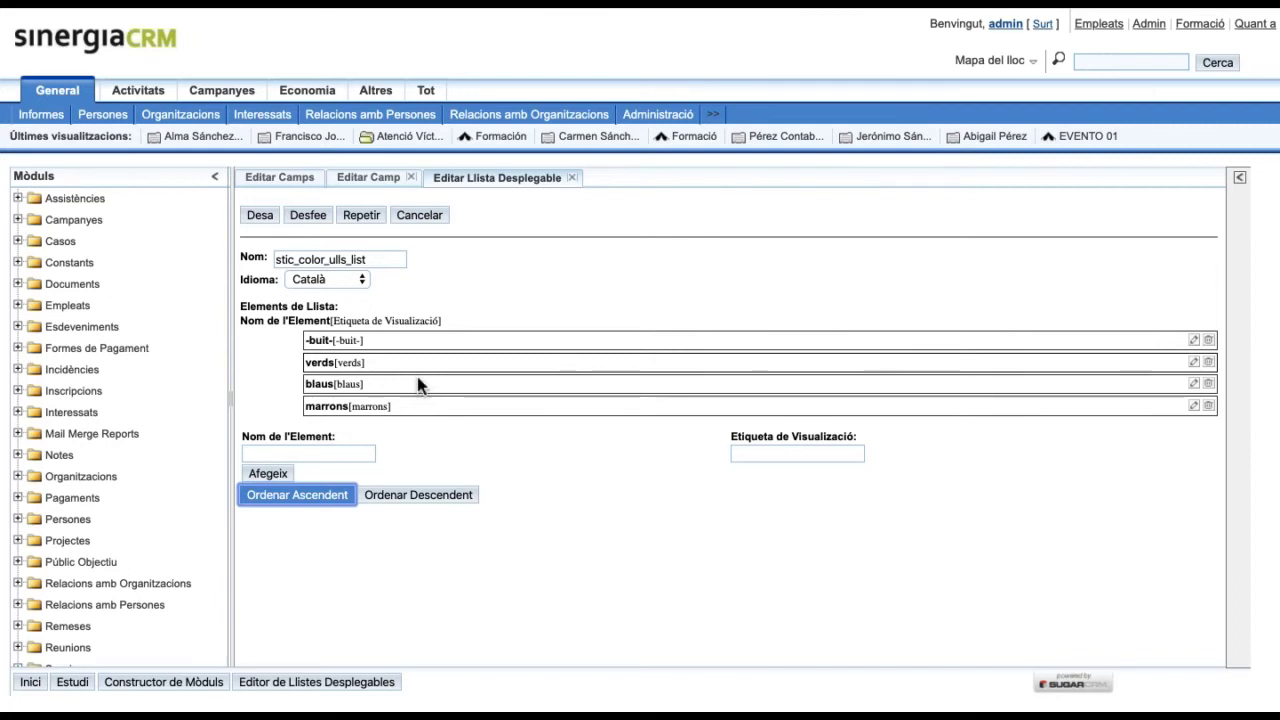
# Step: Open the display label of verds for editing, leave it as it is, and save the dropdown list
pyautogui.click(1194, 364)
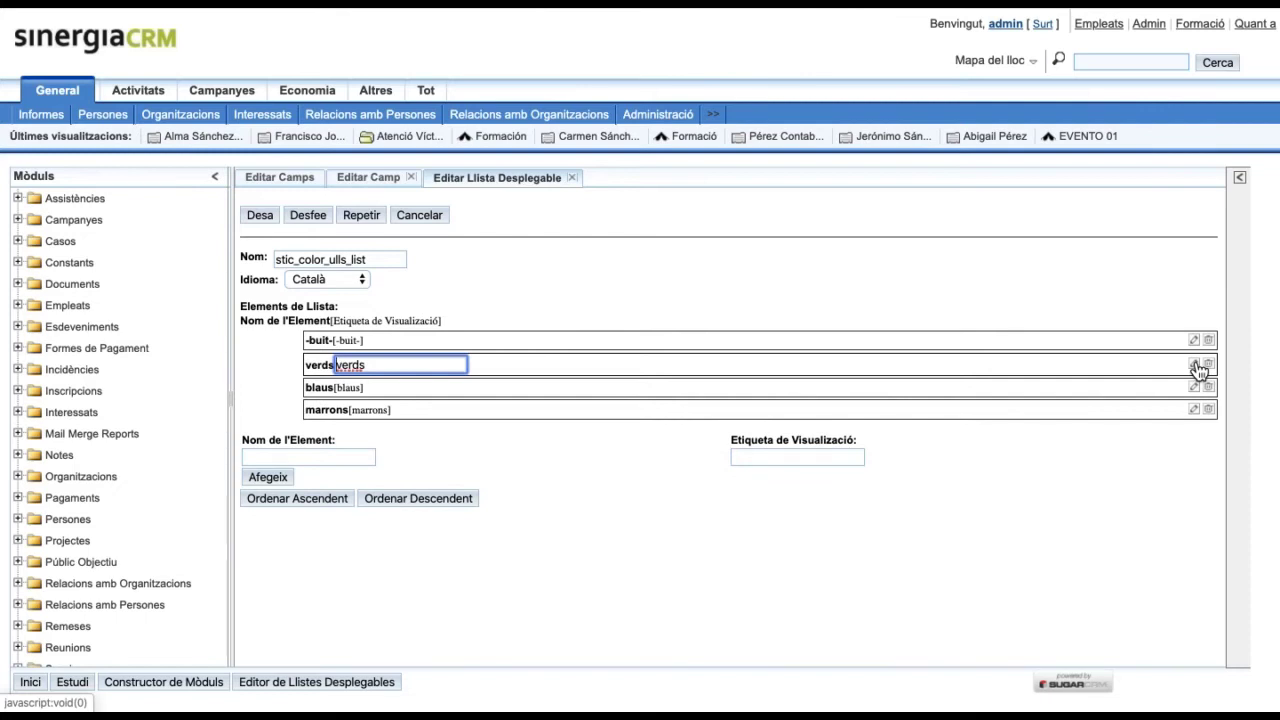
pyautogui.click(762, 320)
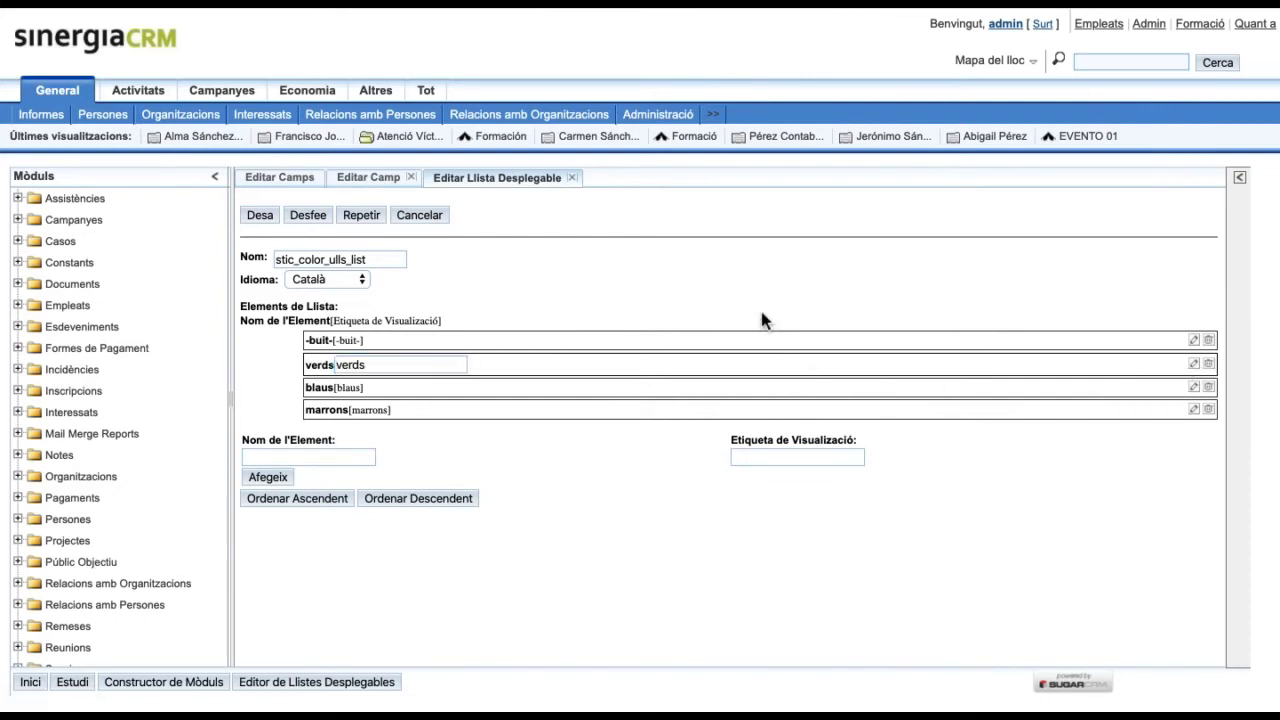
pyautogui.click(755, 314)
pyautogui.click(262, 217)
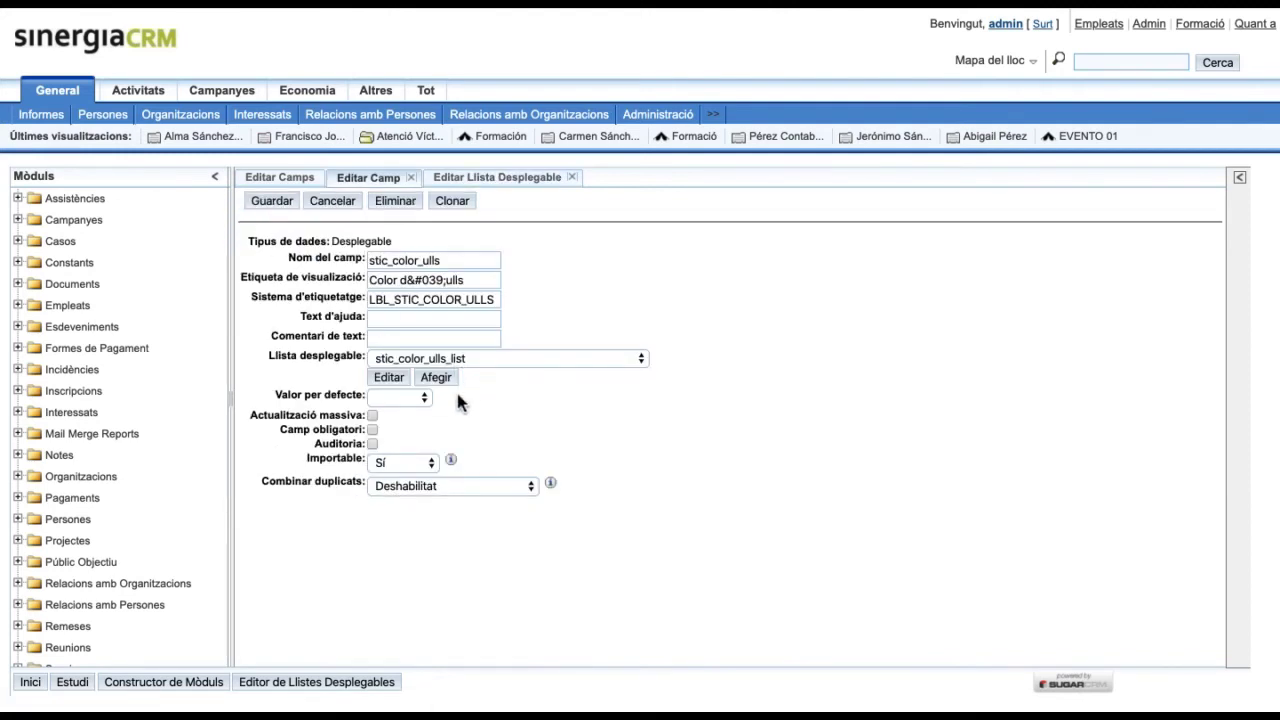
# Step: Keep the default value blank, enable Actualització massiva, set Combinar duplicats to Habilitat, and save the eye colour field
pyautogui.click(424, 396)
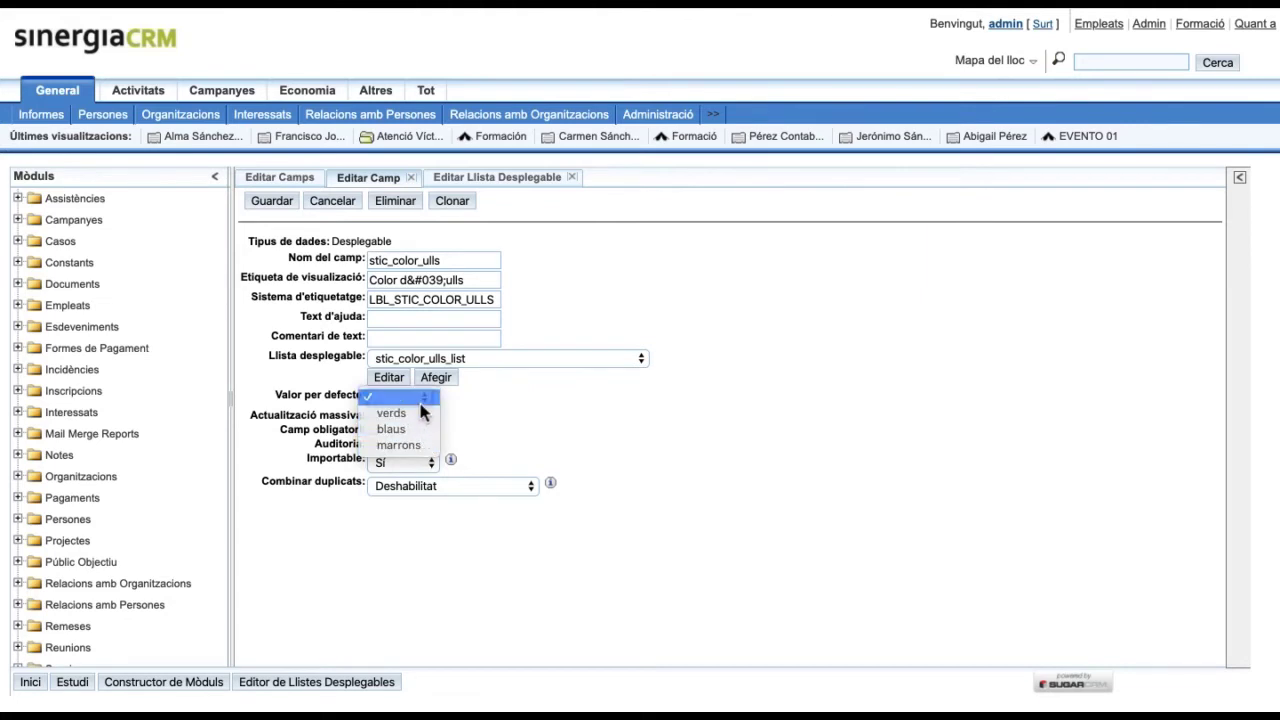
pyautogui.click(420, 401)
pyautogui.click(373, 416)
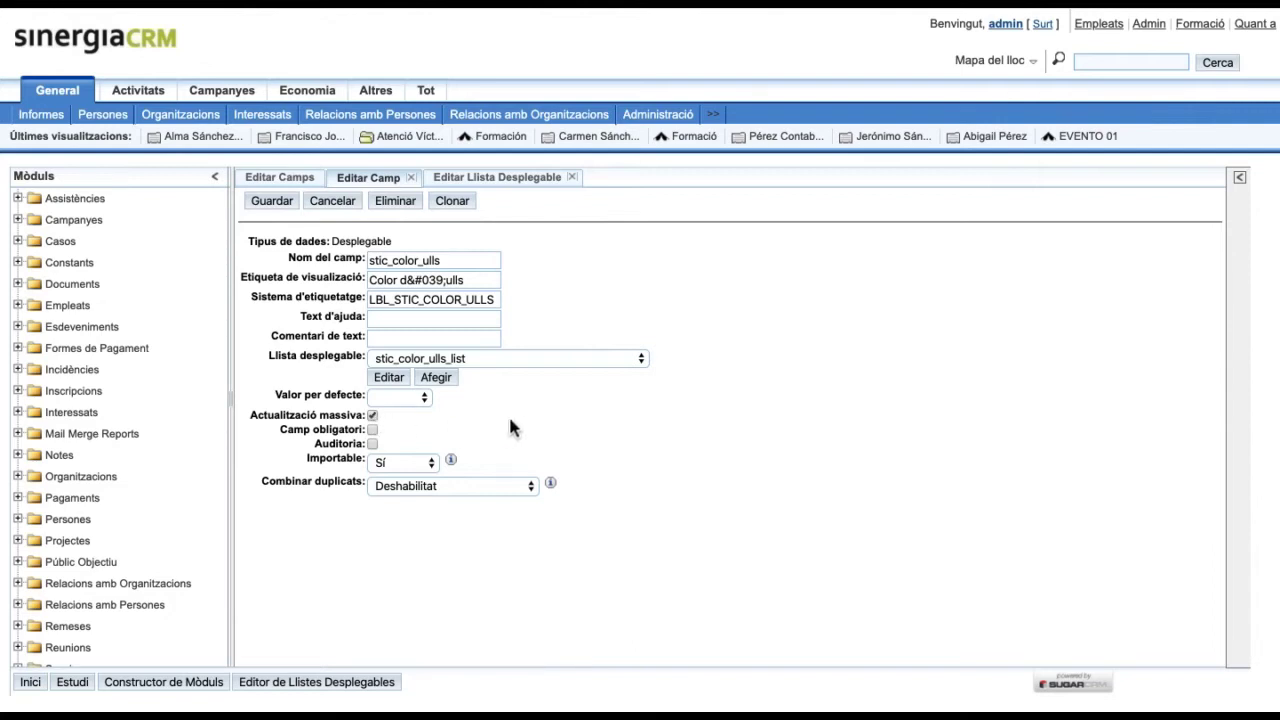
pyautogui.click(520, 484)
pyautogui.click(505, 508)
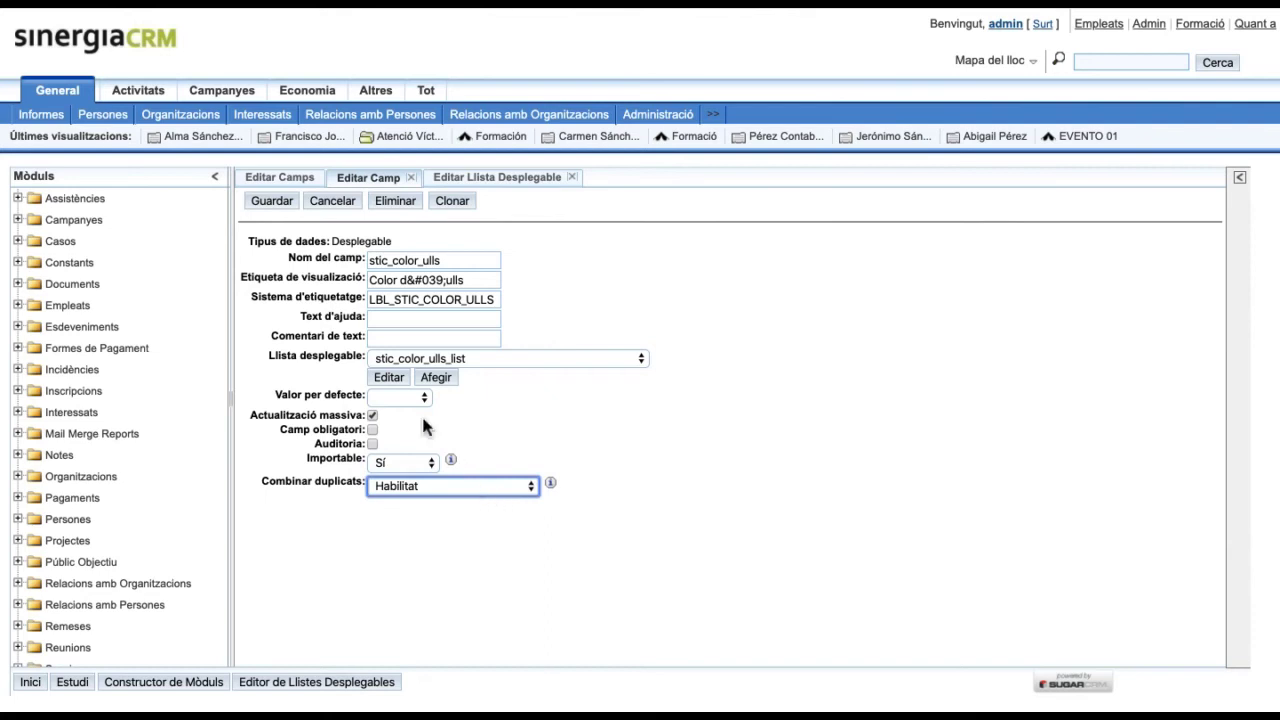
pyautogui.click(285, 205)
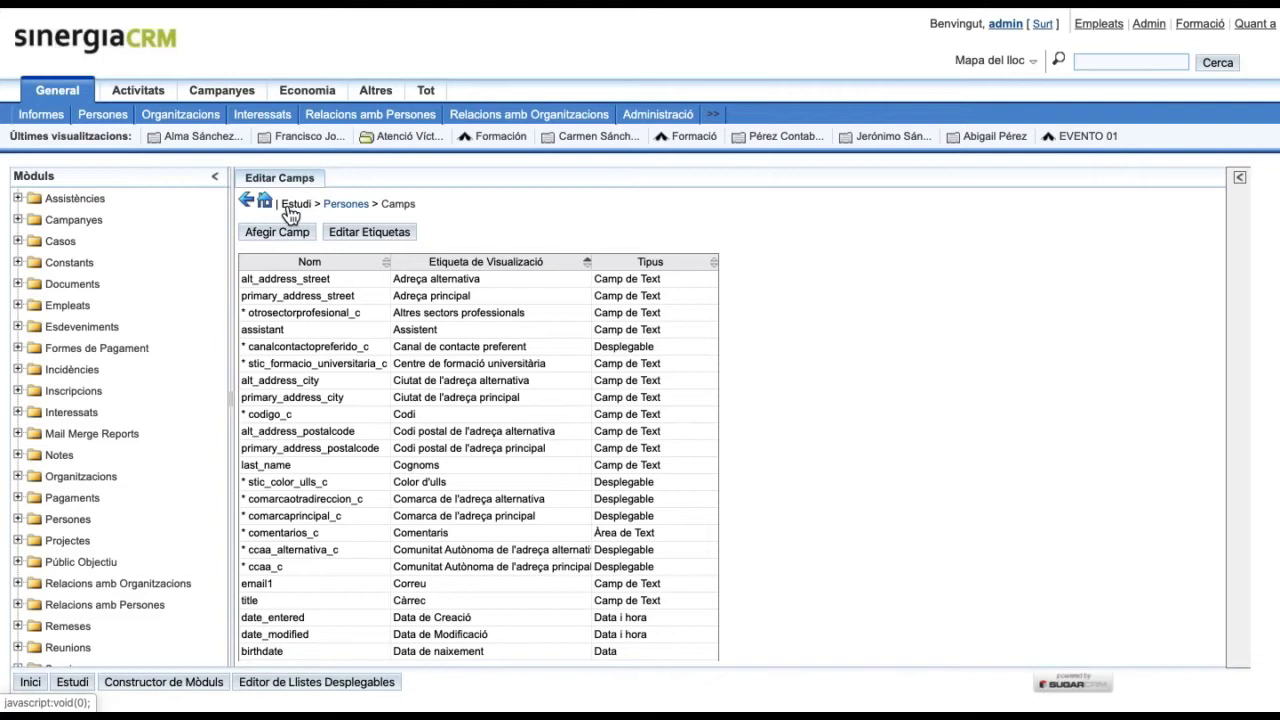
# Step: Start another Persones field with the data type Sencer, named stic_nombre_germans and labelled "Nombre de germans"
pyautogui.click(285, 240)
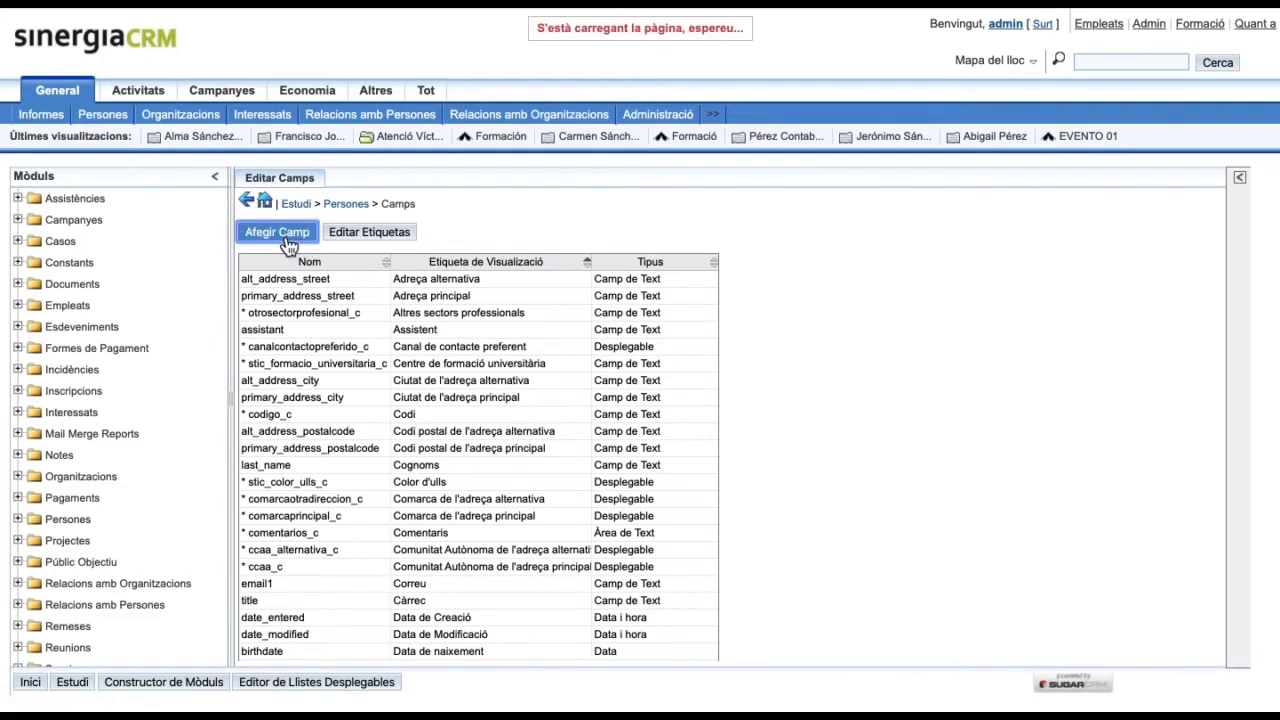
pyautogui.click(428, 248)
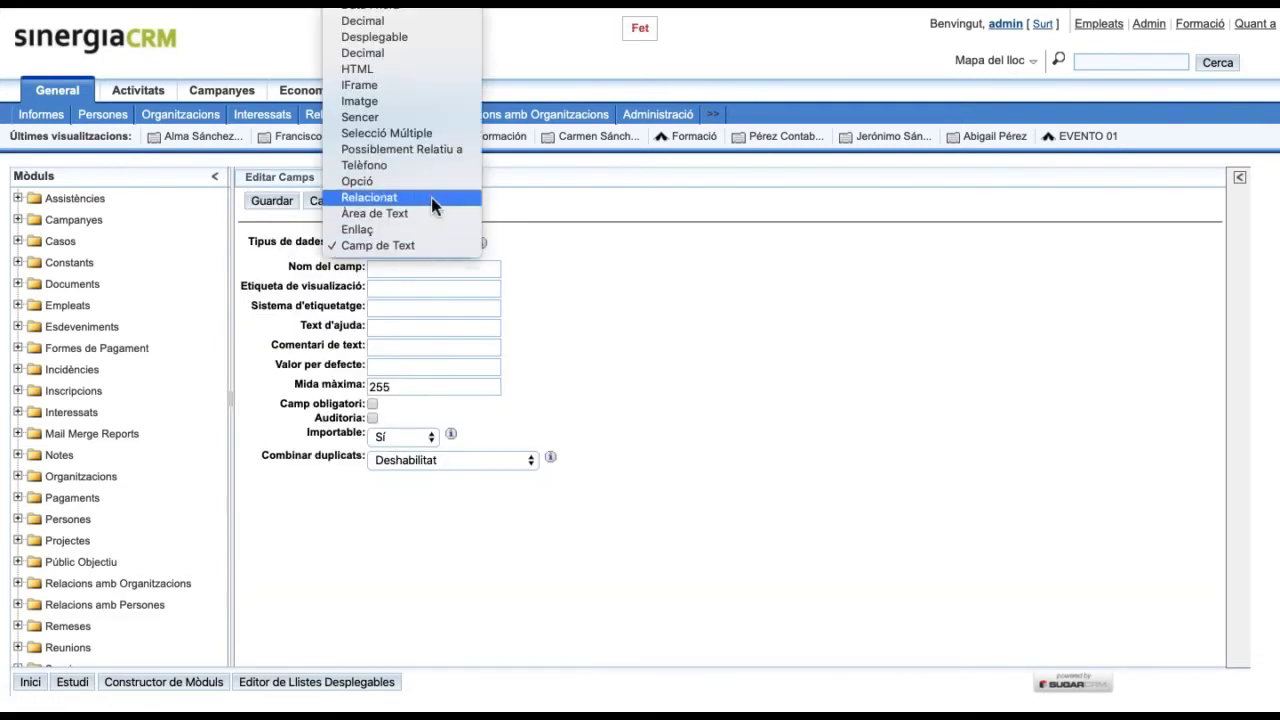
pyautogui.click(425, 119)
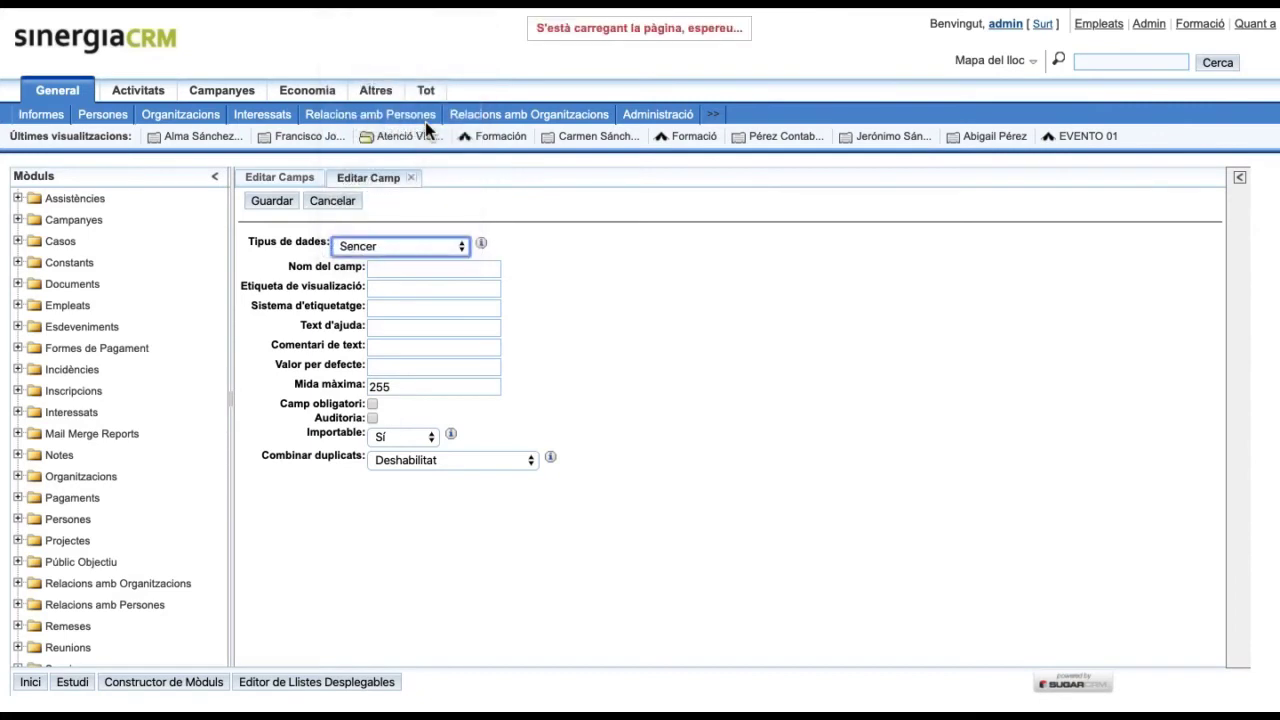
pyautogui.click(426, 269)
pyautogui.write('stic_nombre_germans')
pyautogui.press('Tab')
pyautogui.write('Nombre de germans')
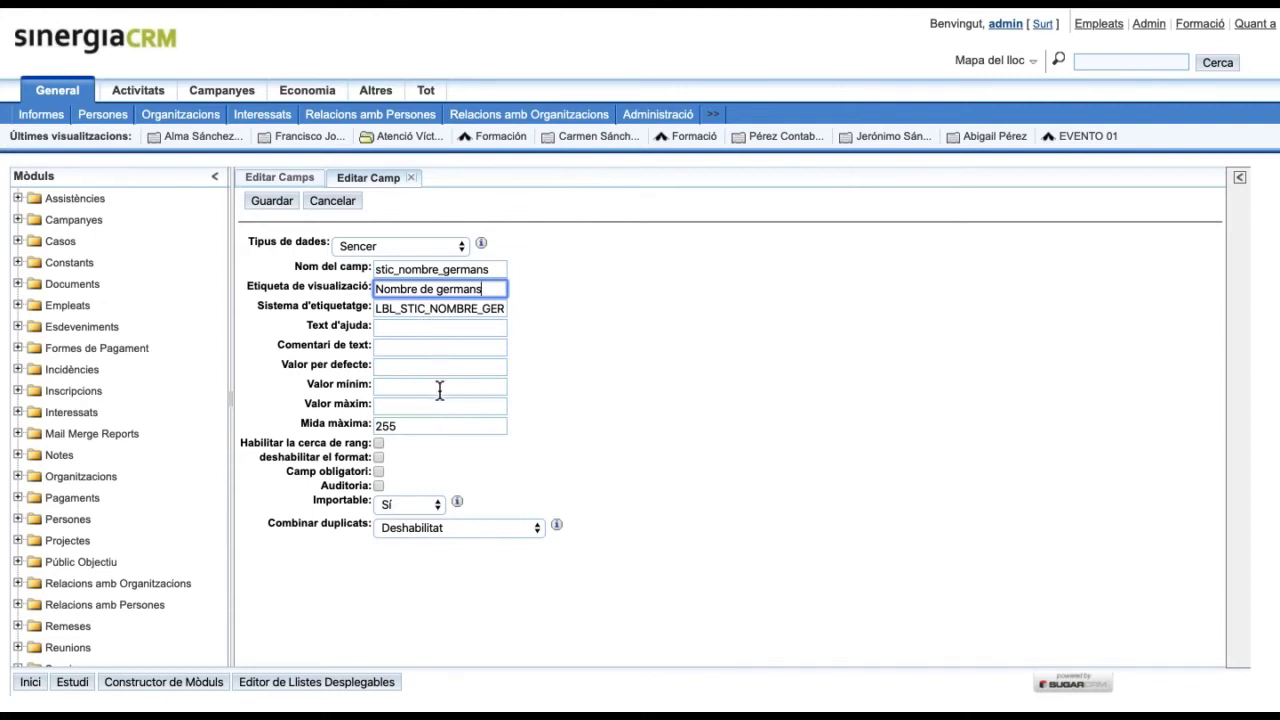
# Step: Set the integer field's minimum value to 0 and its maximum value to 15
pyautogui.click(439, 390)
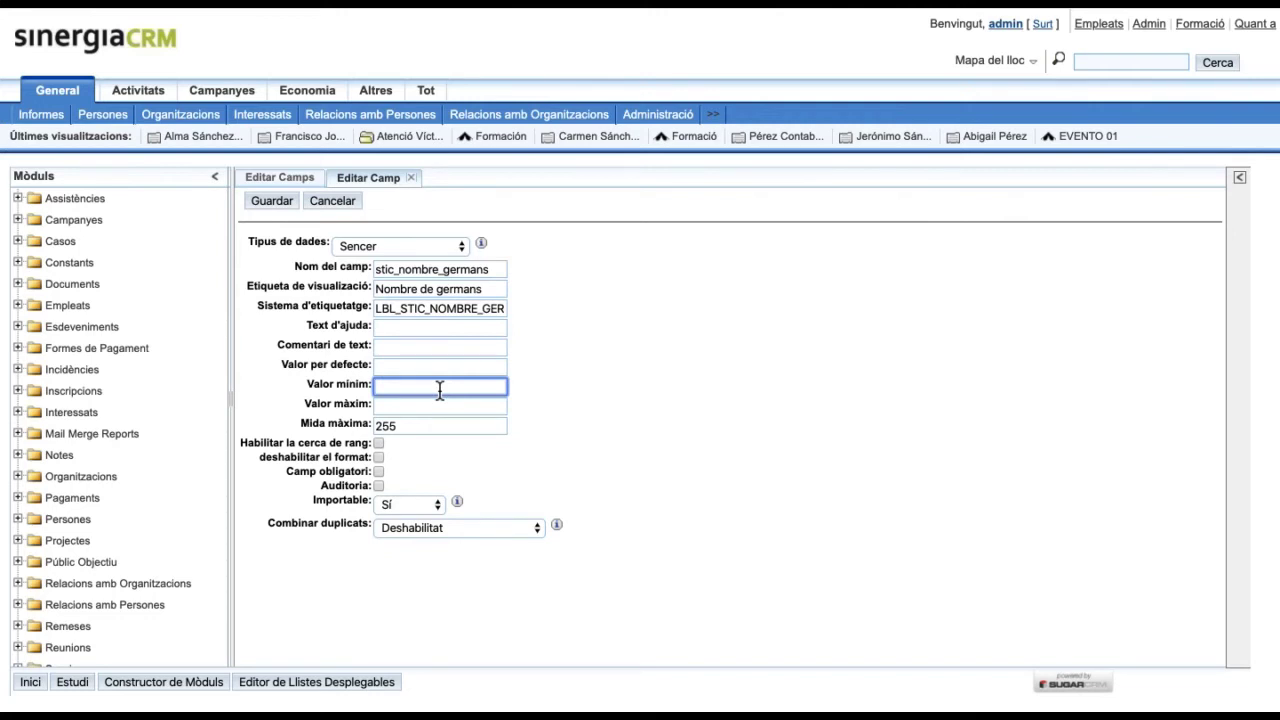
pyautogui.write('0')
pyautogui.click(428, 408)
pyautogui.write('15')
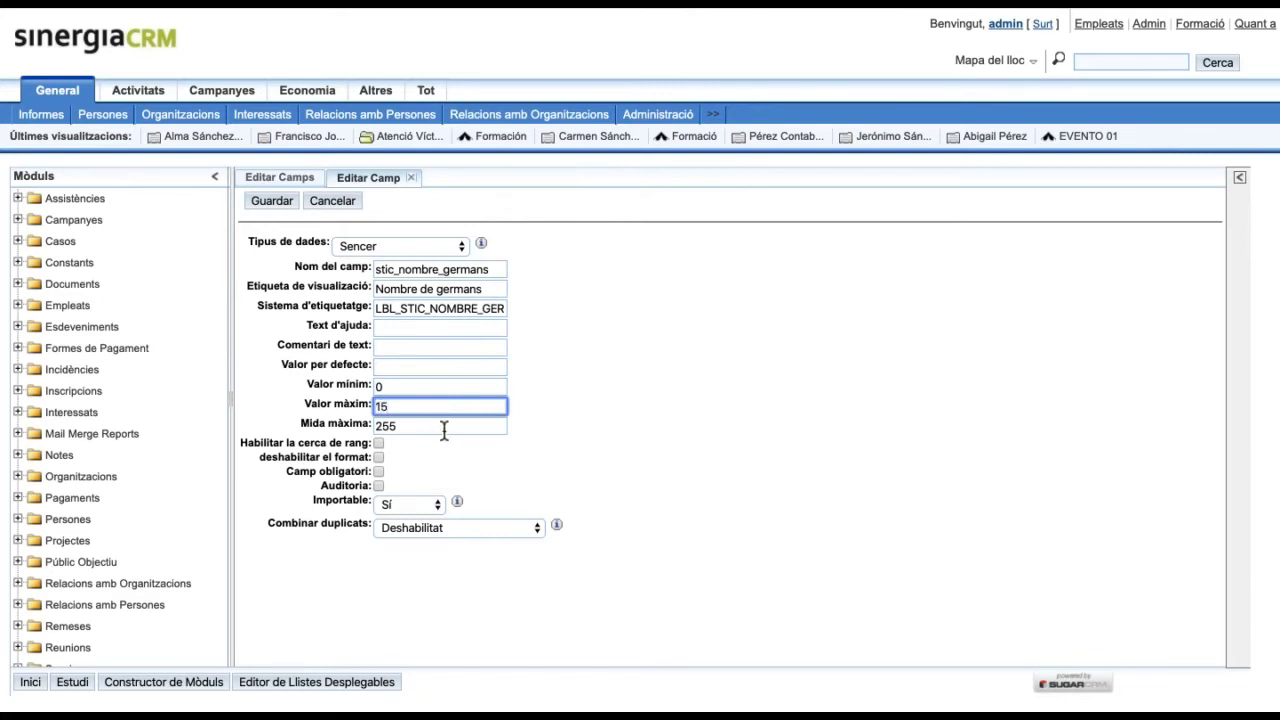
# Step: Enable range search, disable the number format, set Combinar duplicats to Habilitat, and save the siblings field
pyautogui.click(379, 444)
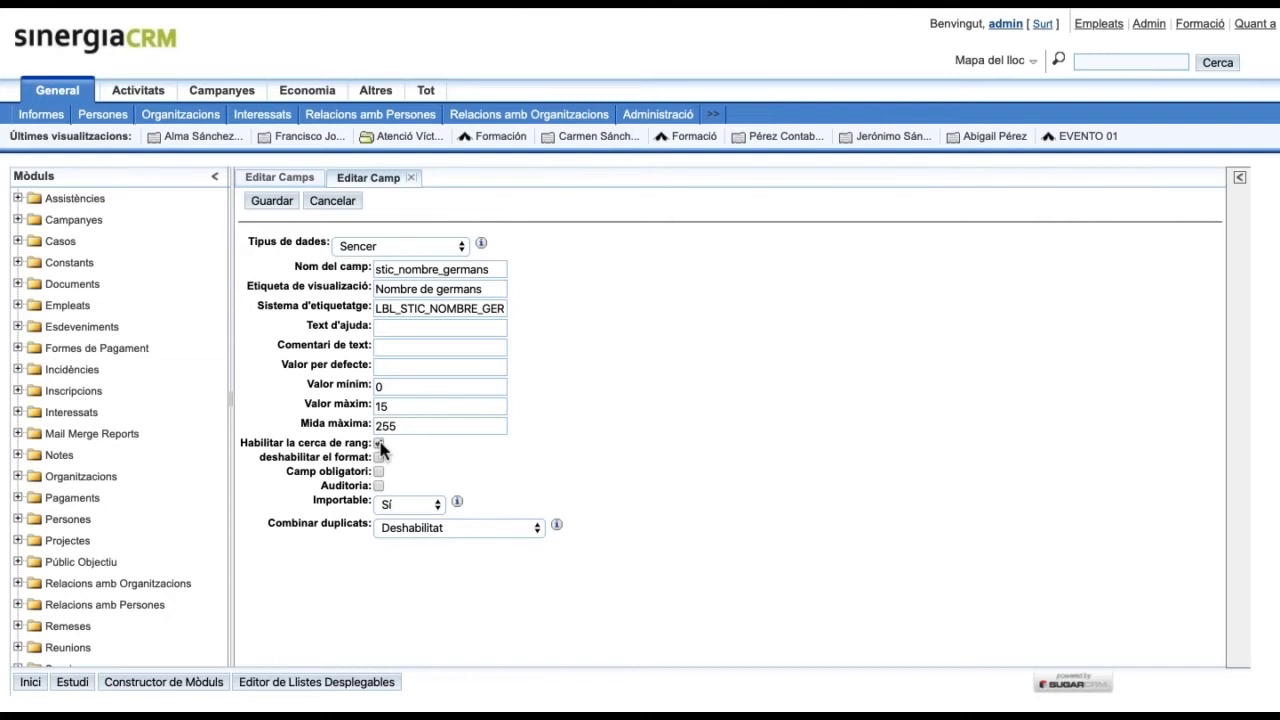
pyautogui.click(379, 458)
pyautogui.click(532, 530)
pyautogui.click(506, 543)
pyautogui.click(272, 202)
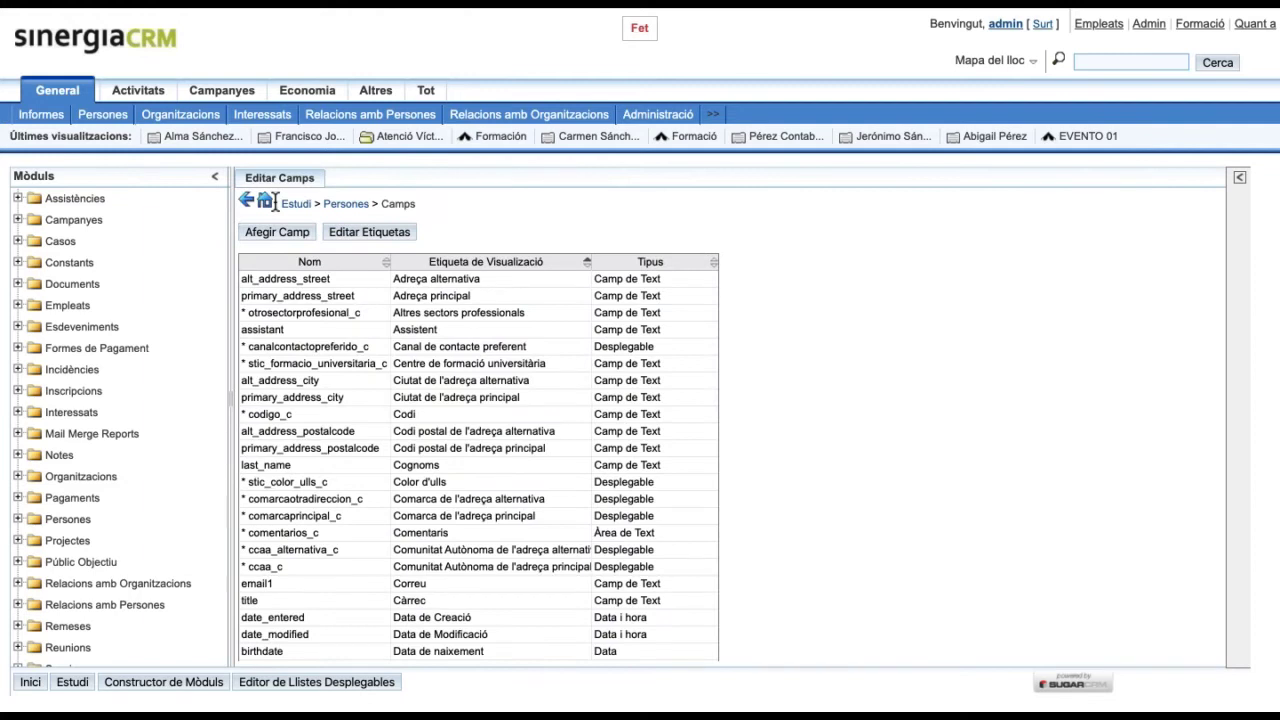
# Step: Sort the Persones field list by Nom in descending order and back in ascending order
pyautogui.click(312, 262)
pyautogui.click(312, 262)
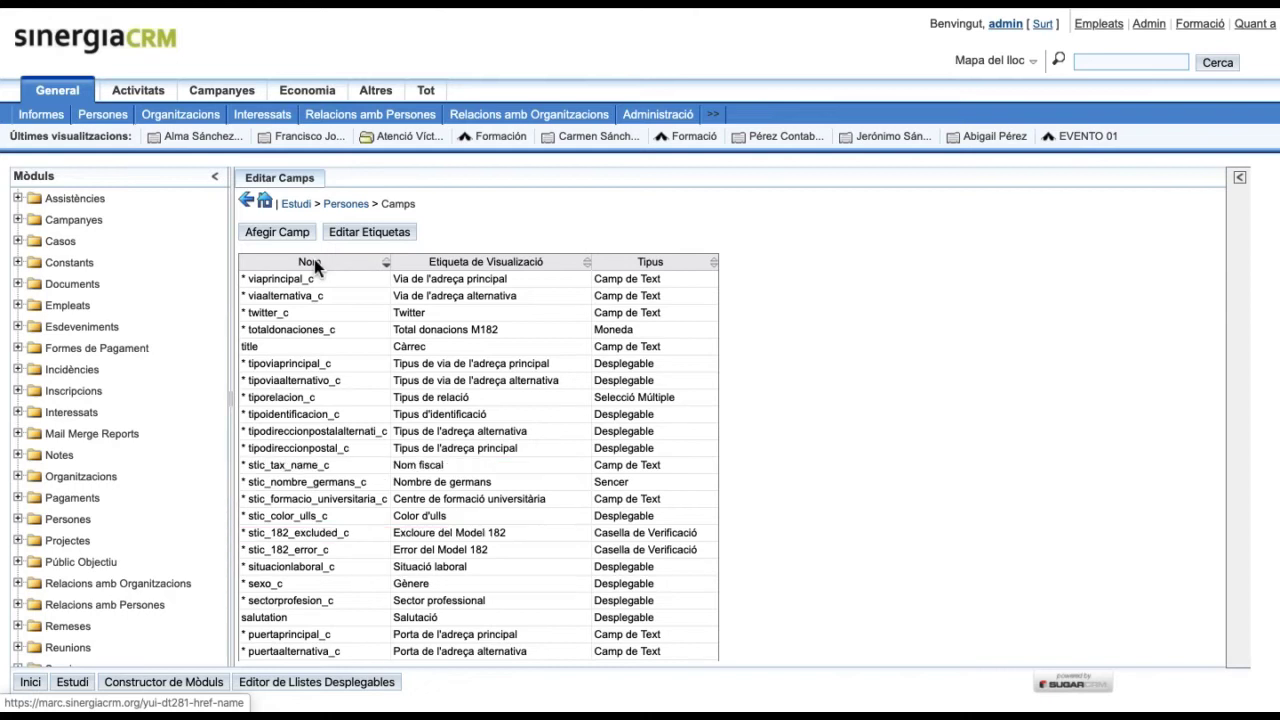
pyautogui.click(314, 261)
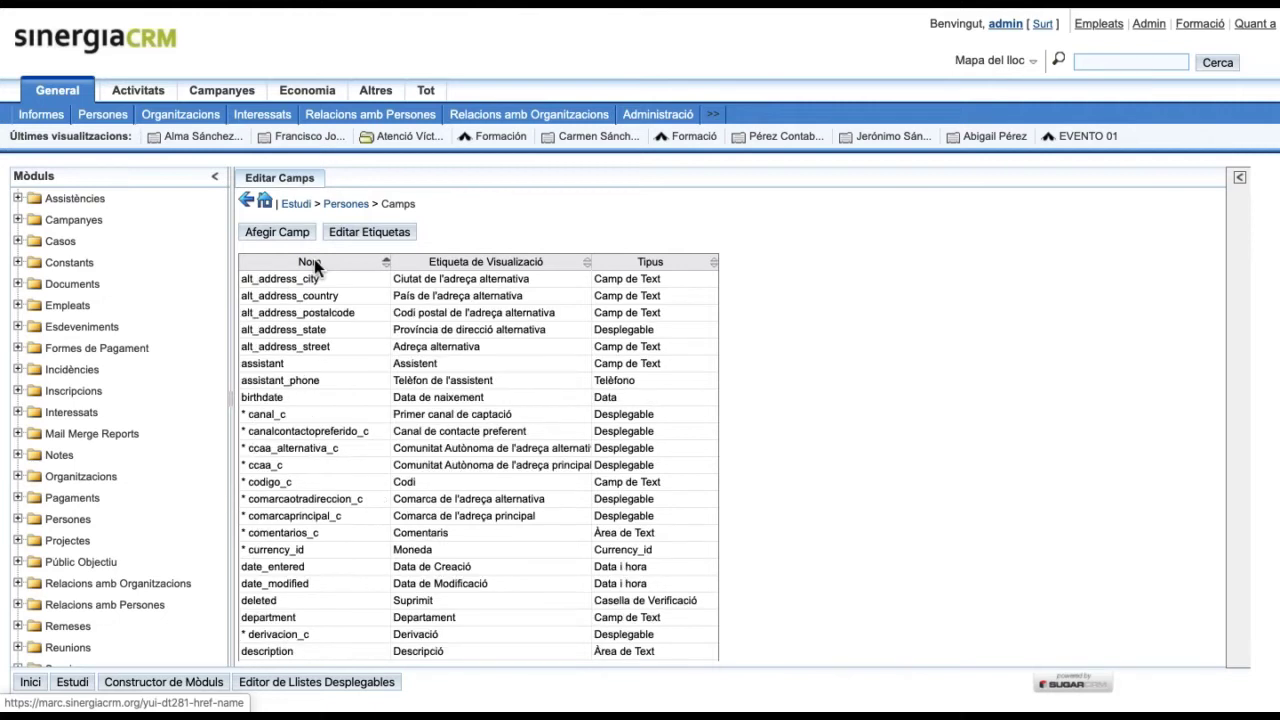
# Step: Examine the edit options of the alt_address_country and codigo_c fields, and return to the Persones module components
pyautogui.click(421, 300)
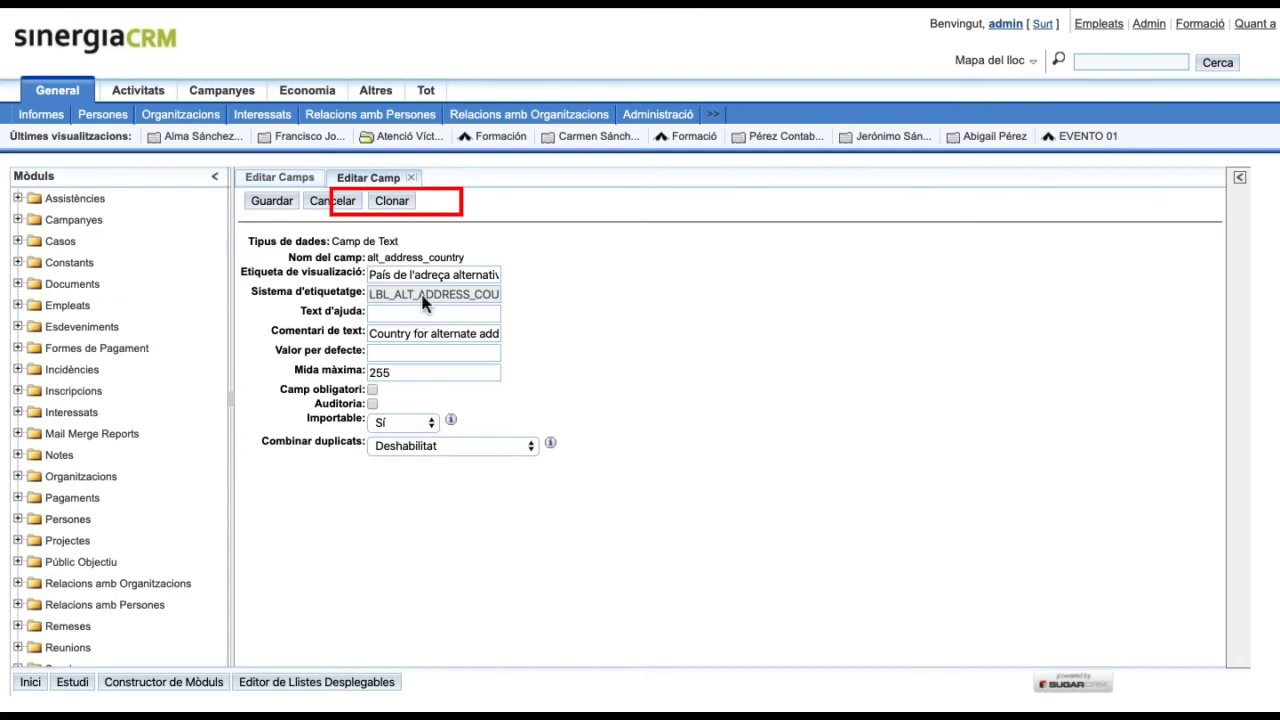
pyautogui.click(411, 177)
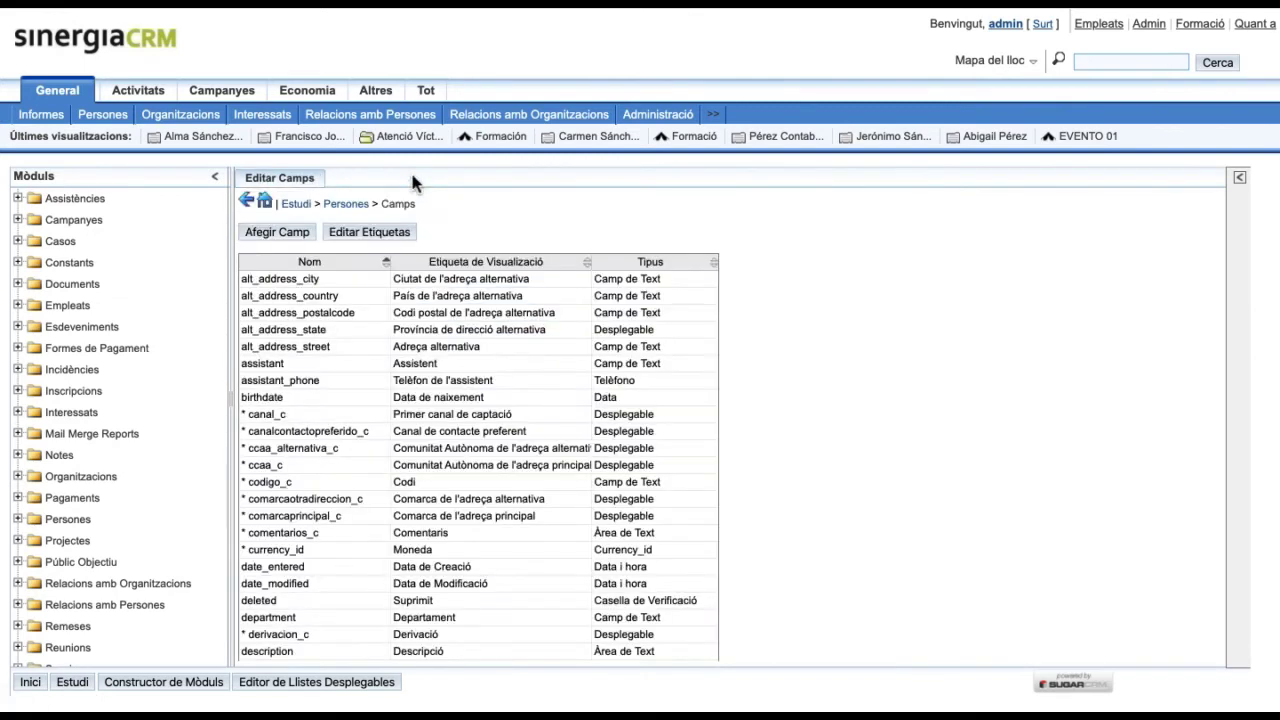
pyautogui.click(417, 487)
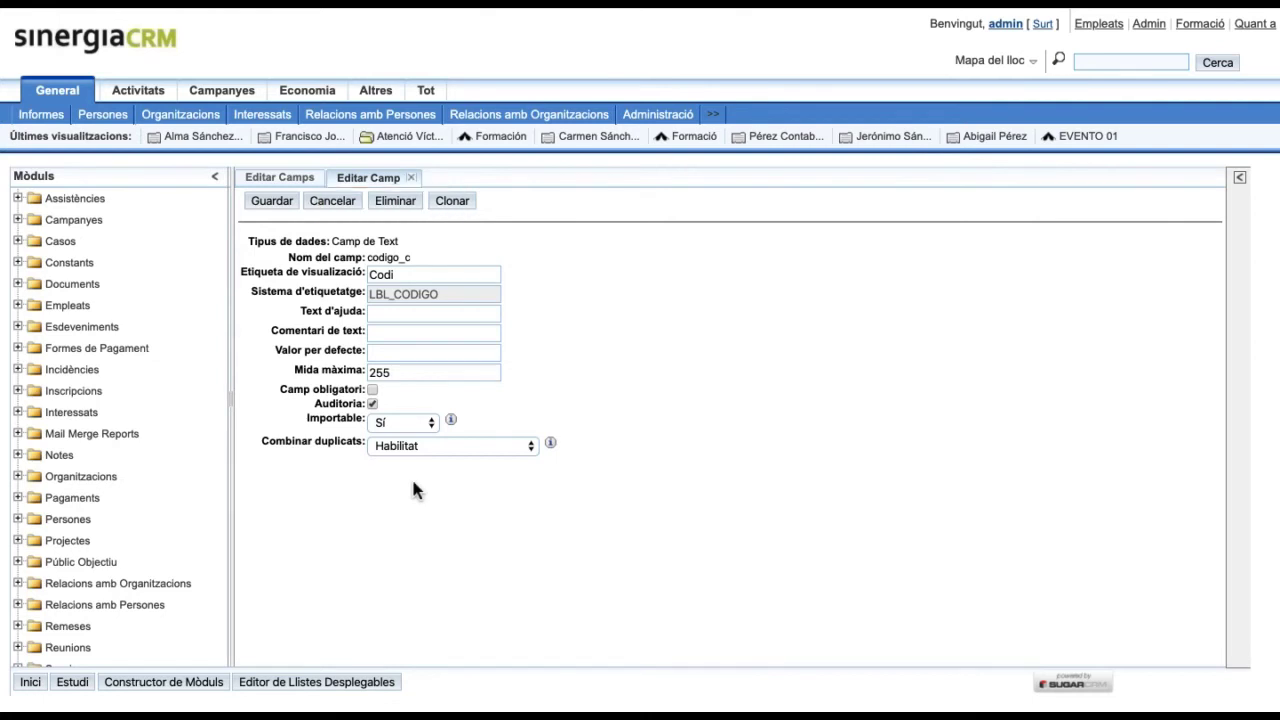
pyautogui.click(411, 179)
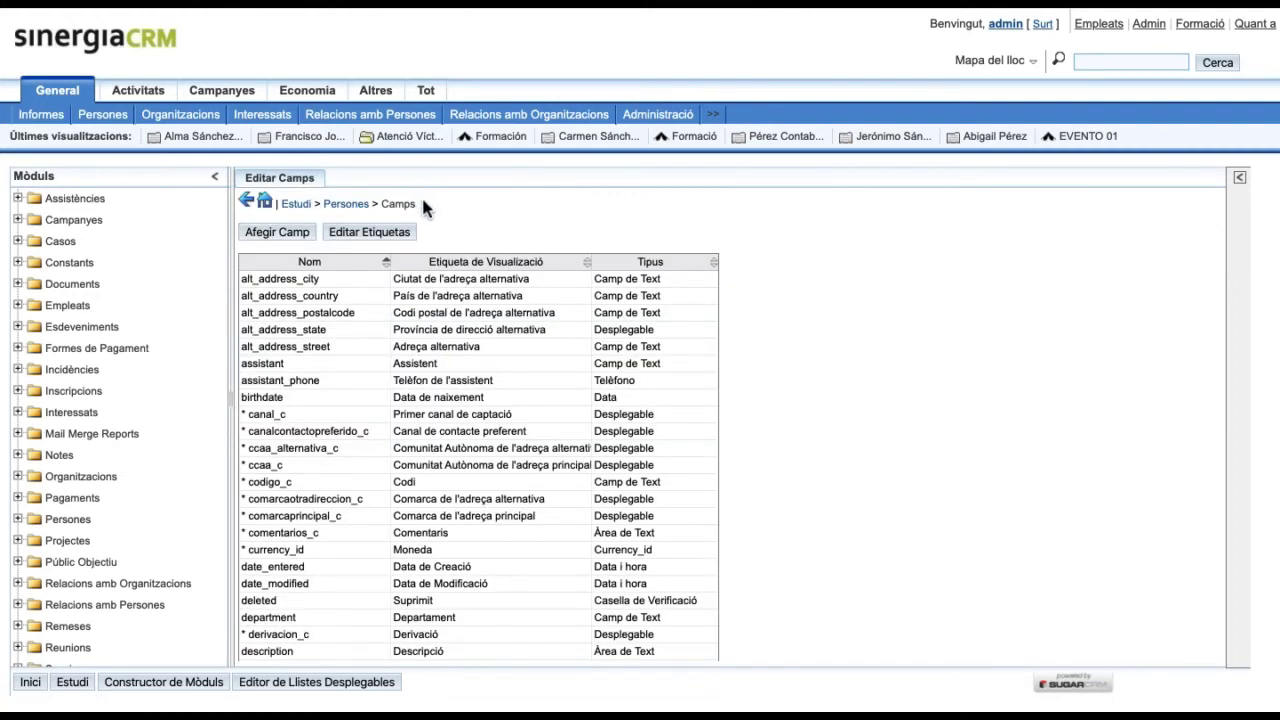
pyautogui.click(346, 204)
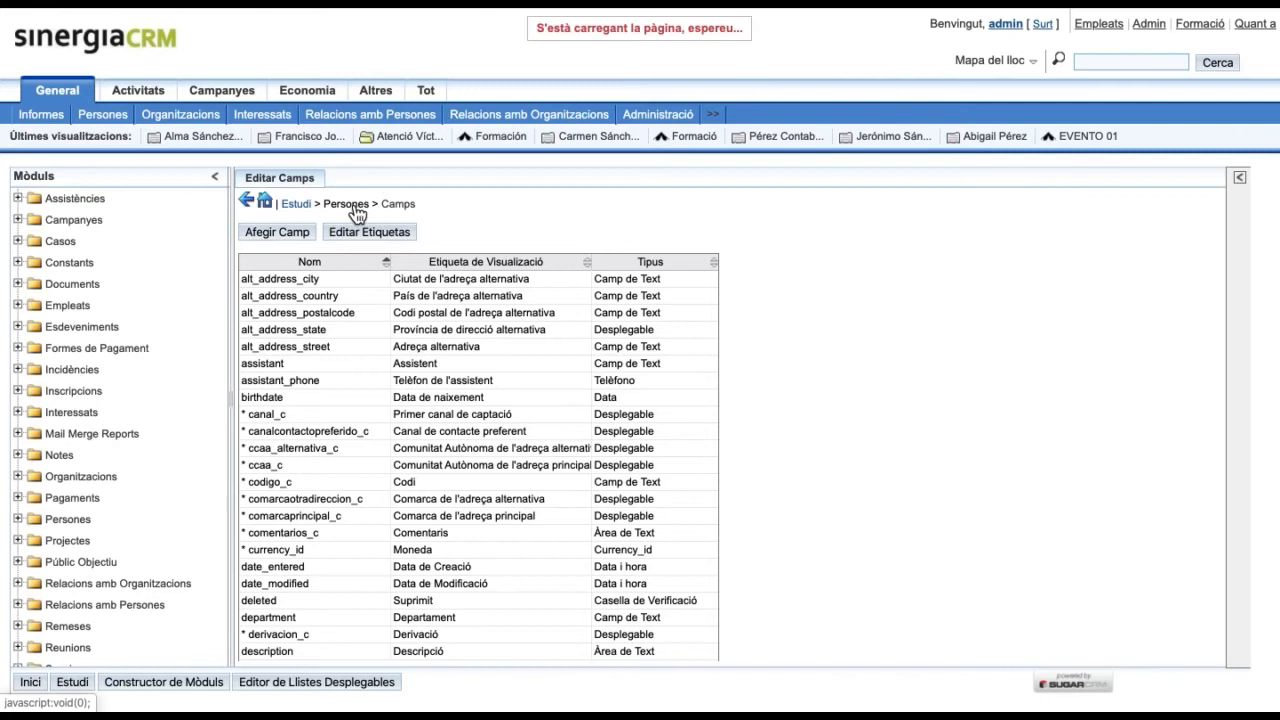
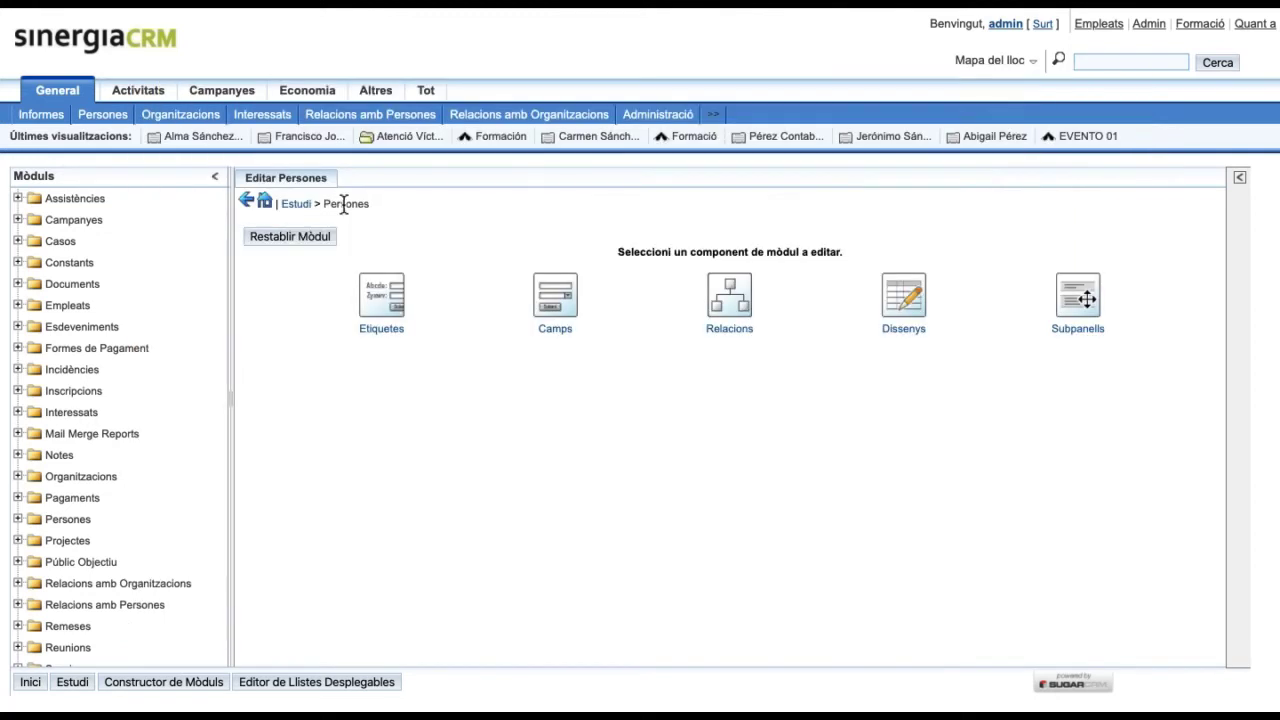
# Step: Add a new relationship to the Persones module and set its type to Un a Molts
pyautogui.click(720, 303)
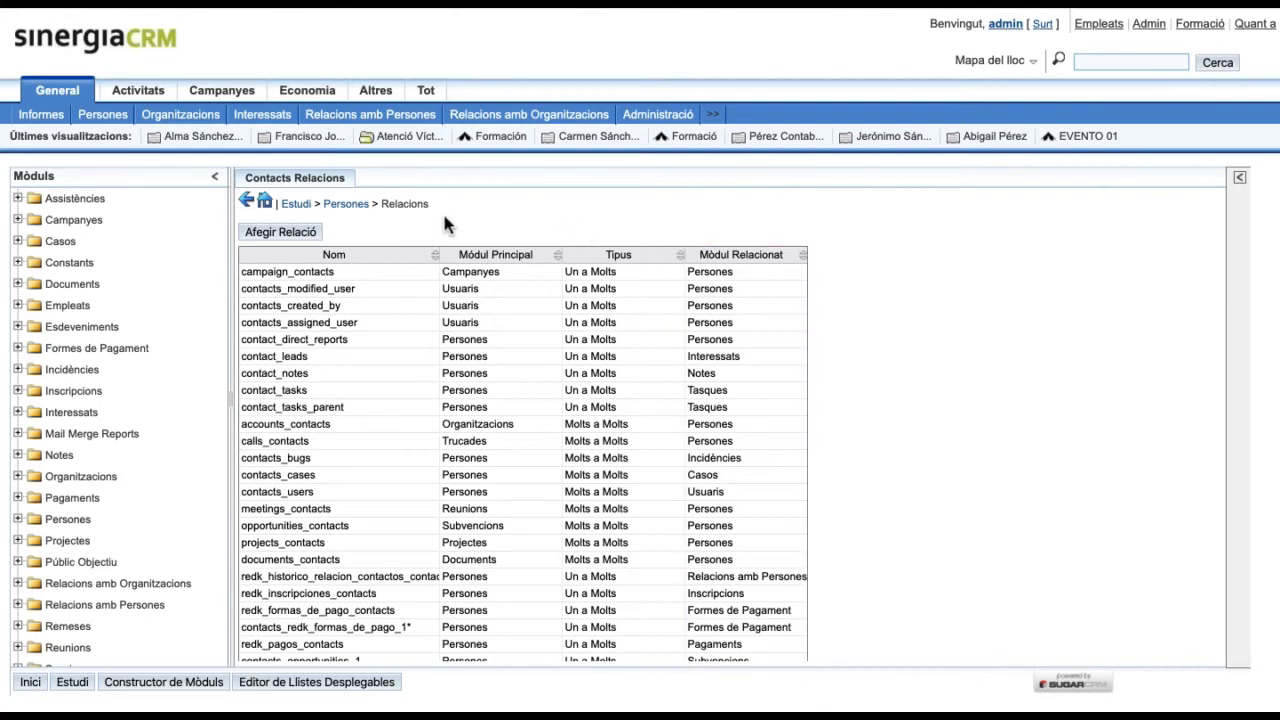
pyautogui.click(300, 233)
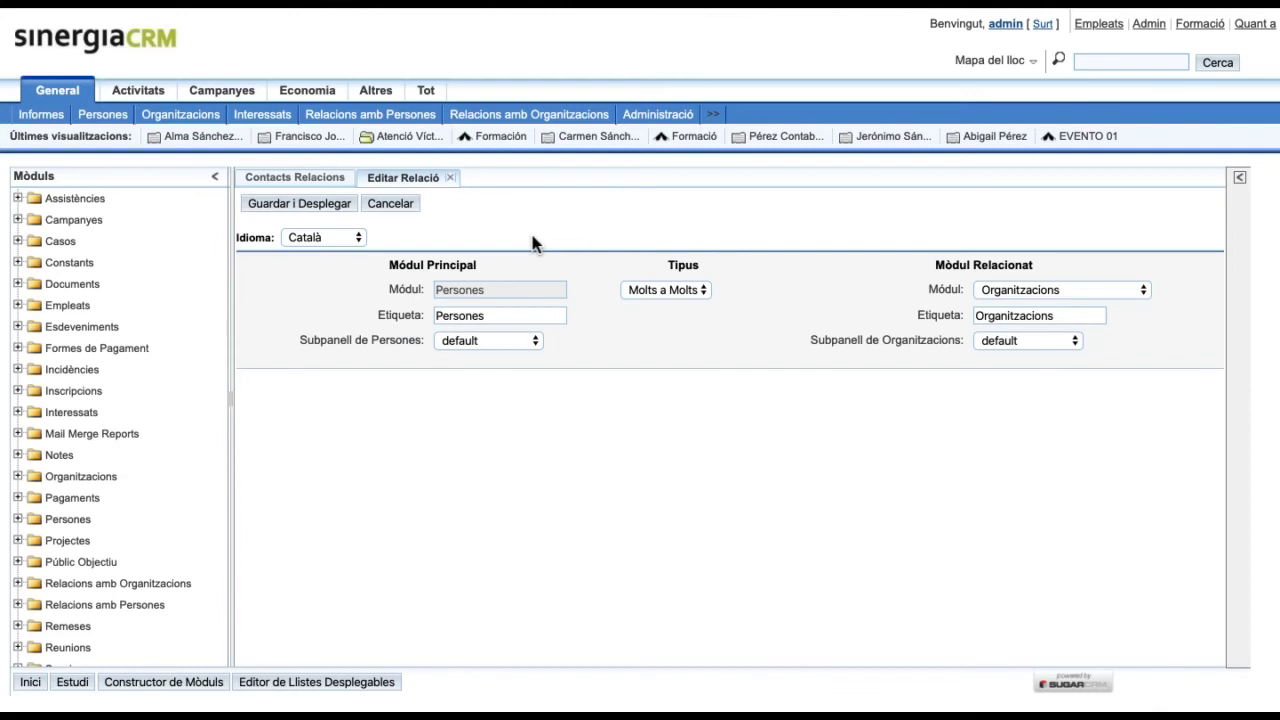
pyautogui.click(678, 290)
pyautogui.click(687, 274)
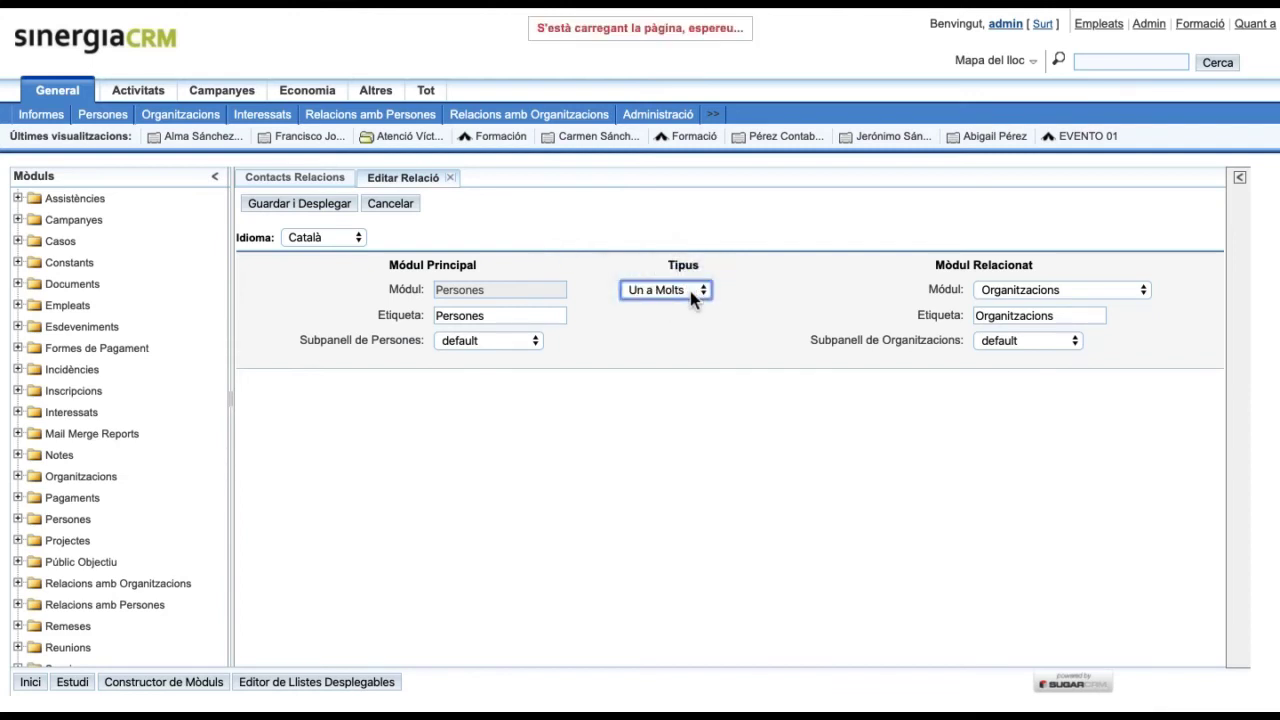
# Step: Try the Un a Un relationship type and switch back to Un a Molts
pyautogui.click(600, 290)
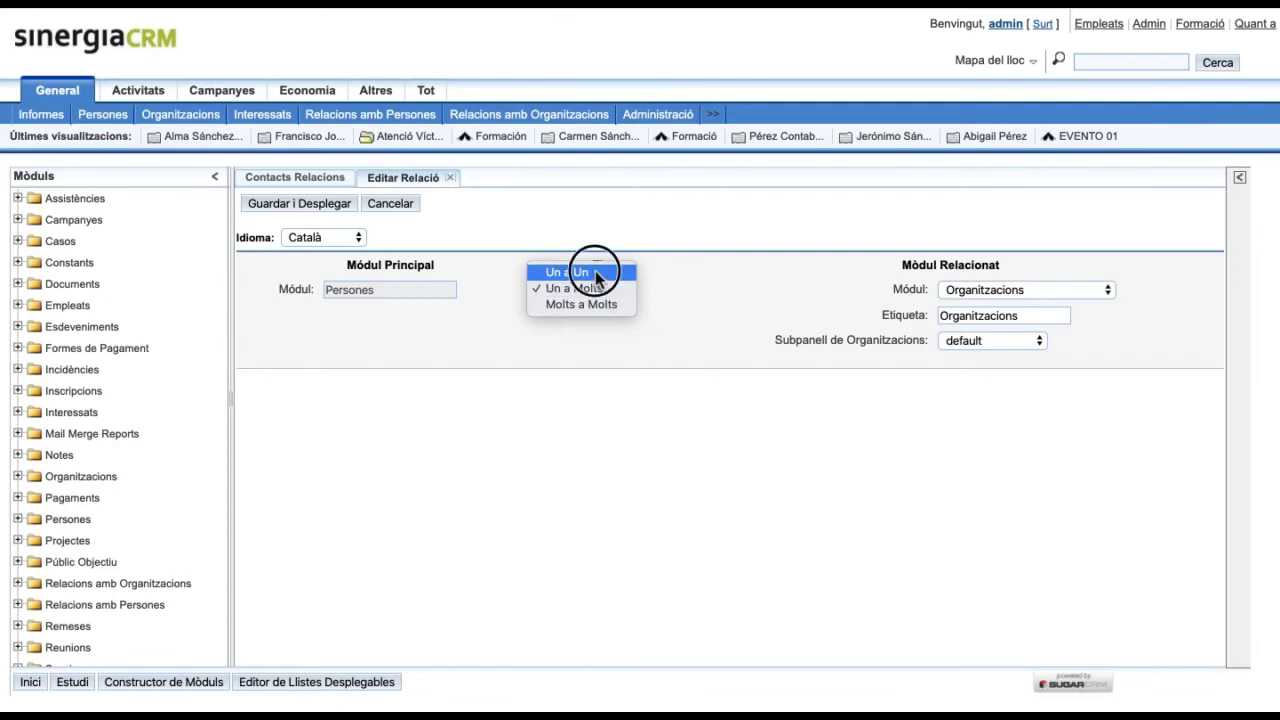
pyautogui.click(597, 272)
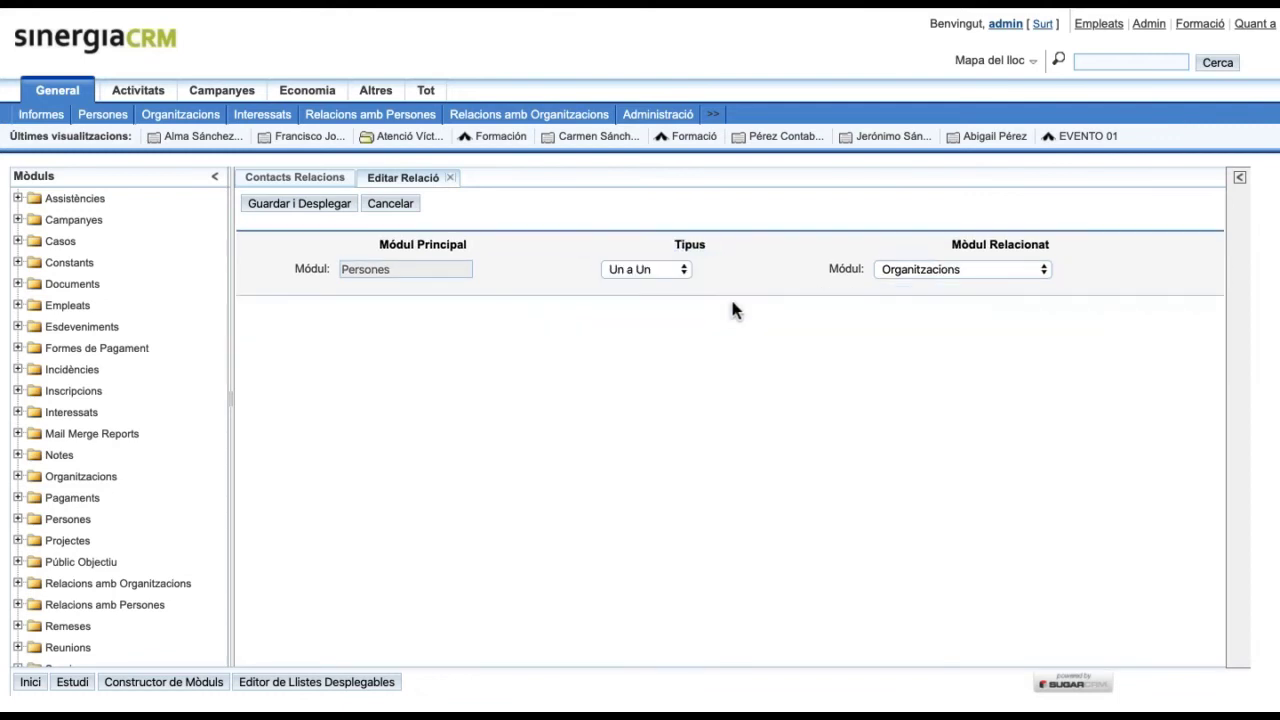
pyautogui.click(659, 270)
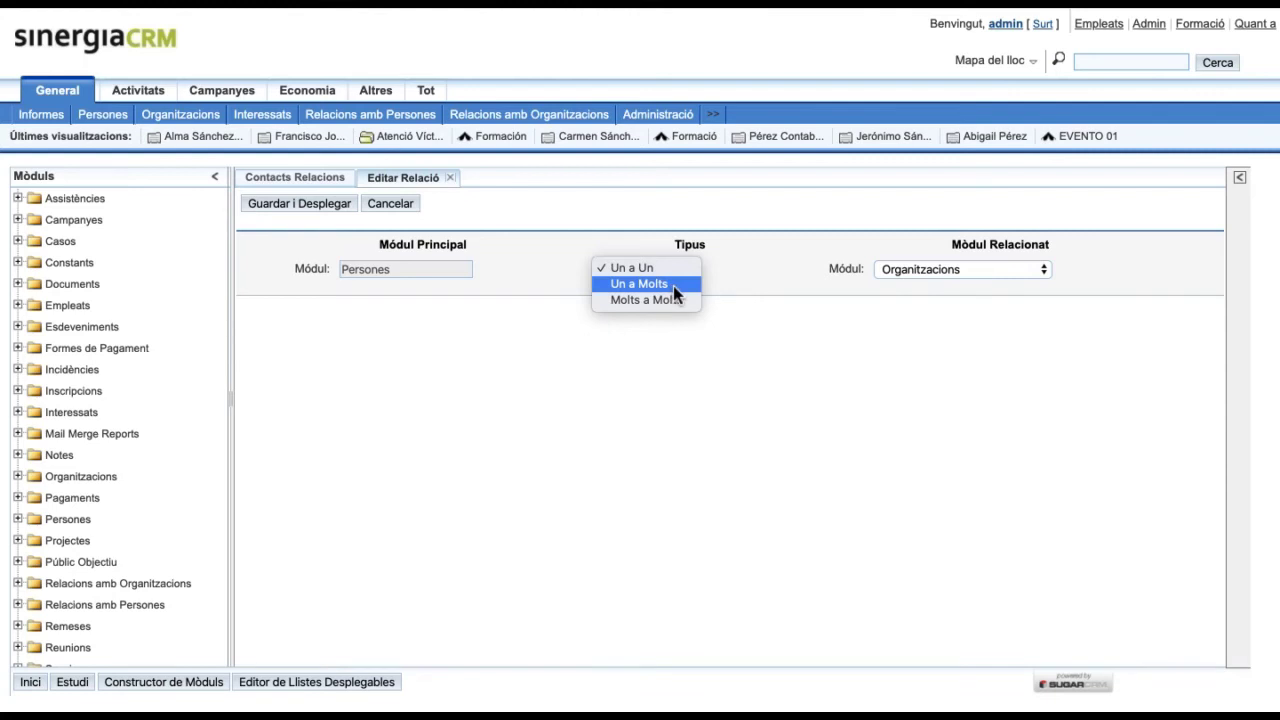
pyautogui.click(673, 285)
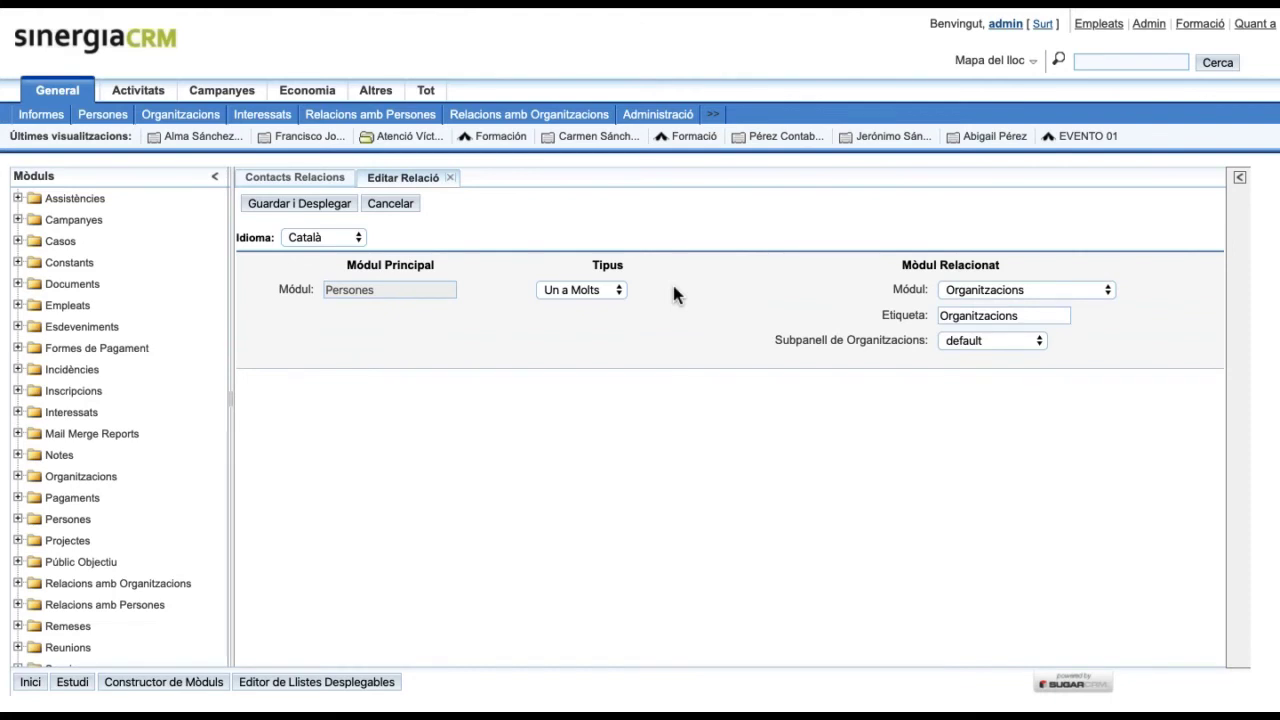
# Step: Set Esdeveniments as the related module, and save and deploy the relationship
pyautogui.click(986, 290)
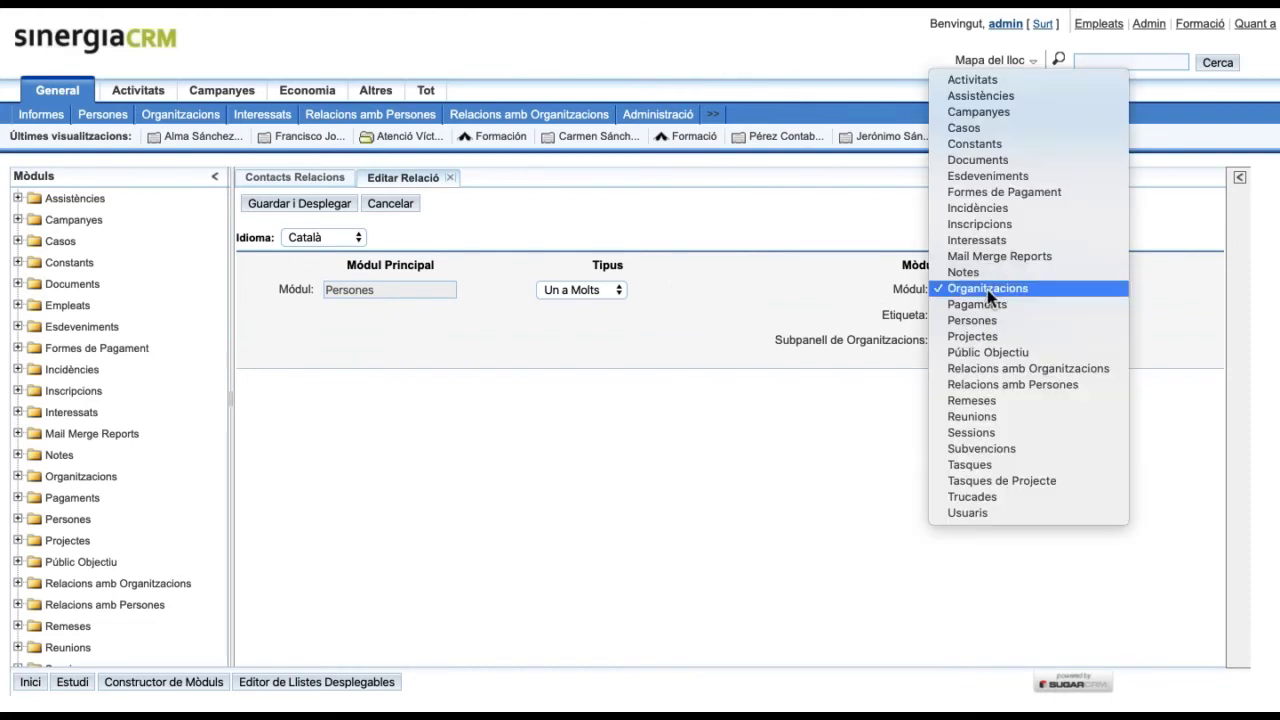
pyautogui.click(1012, 176)
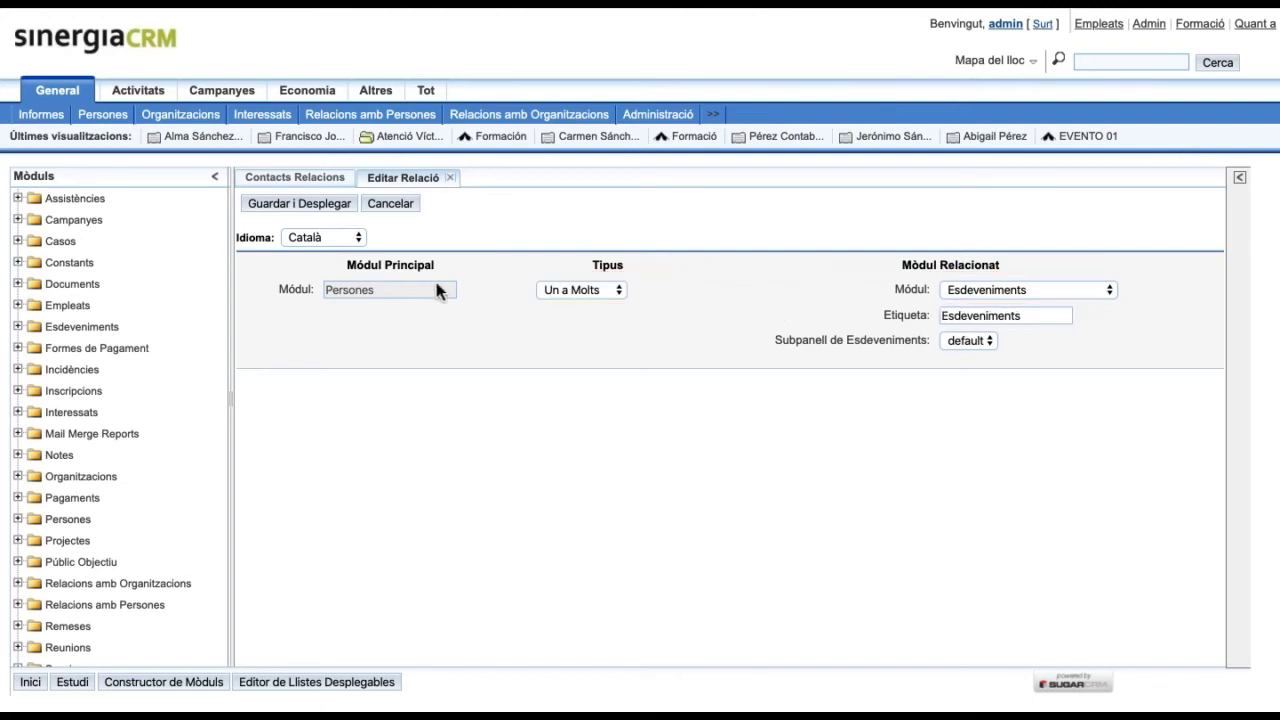
pyautogui.click(340, 207)
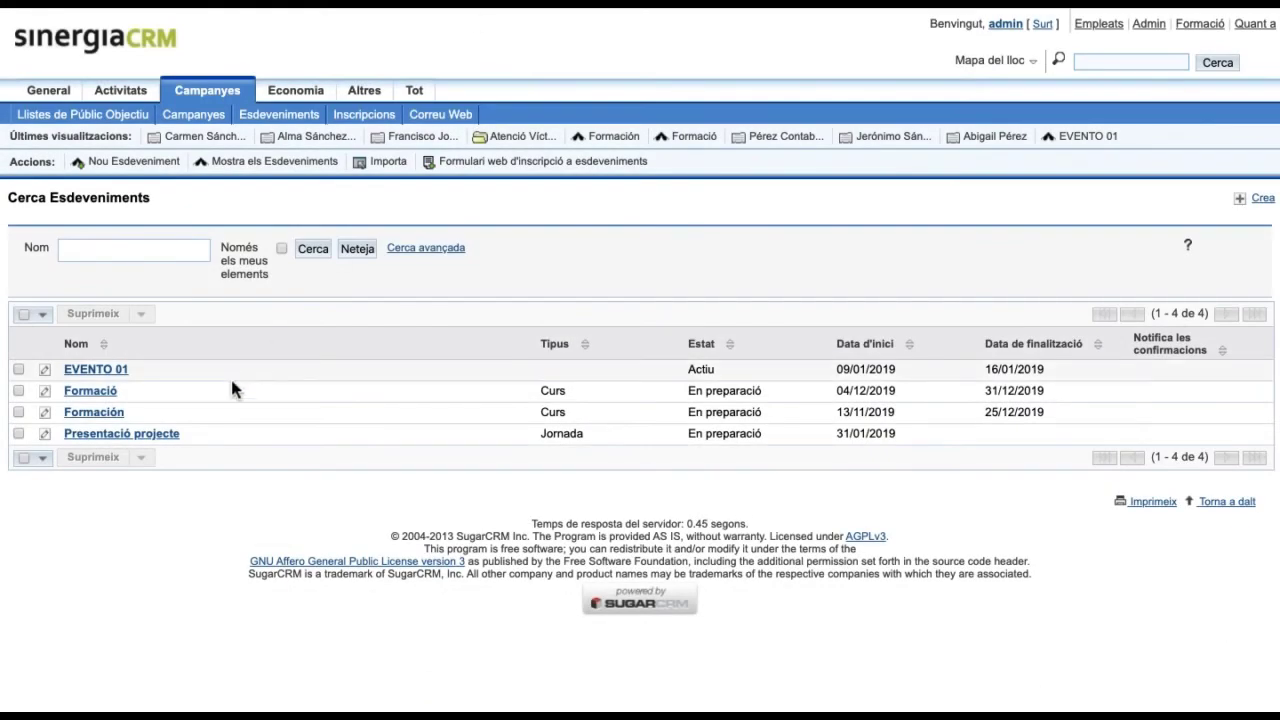
# Step: Examine the Persones field in the Formació event's record, and look through the first listed person's record down to its subpanels
pyautogui.click(105, 410)
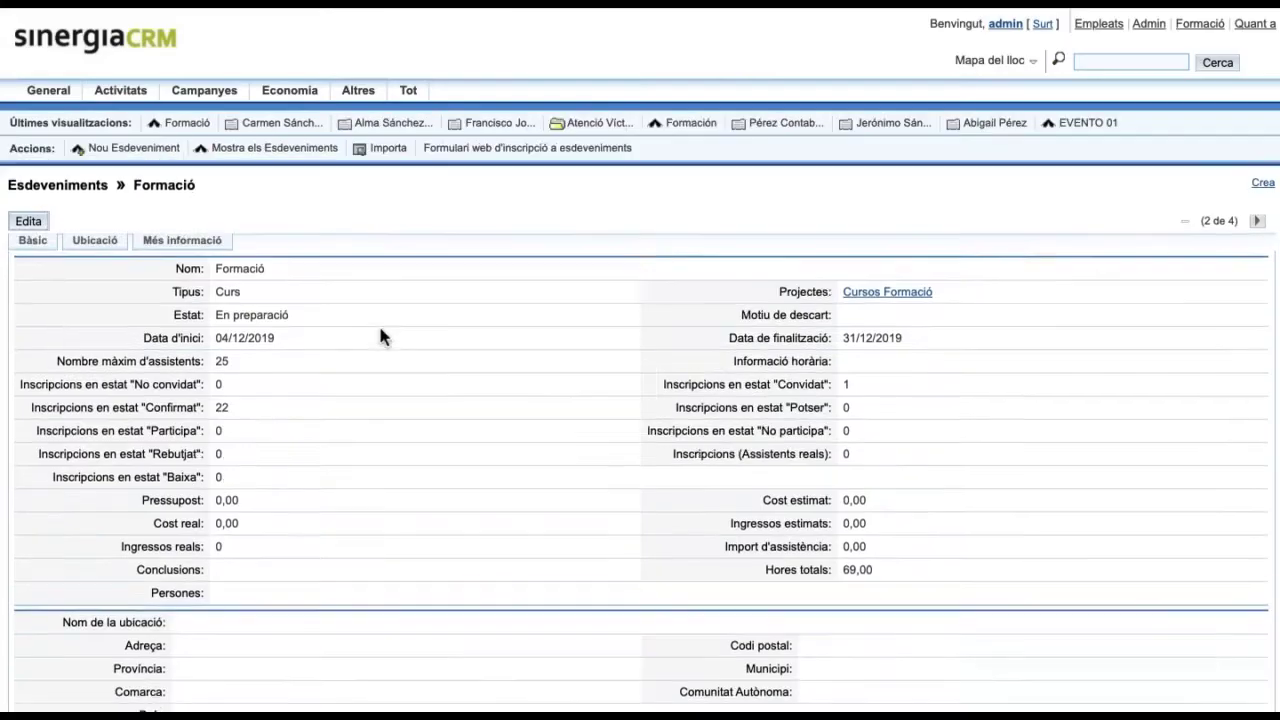
pyautogui.scroll(-2, 380, 336)
pyautogui.scroll(-2, 380, 336)
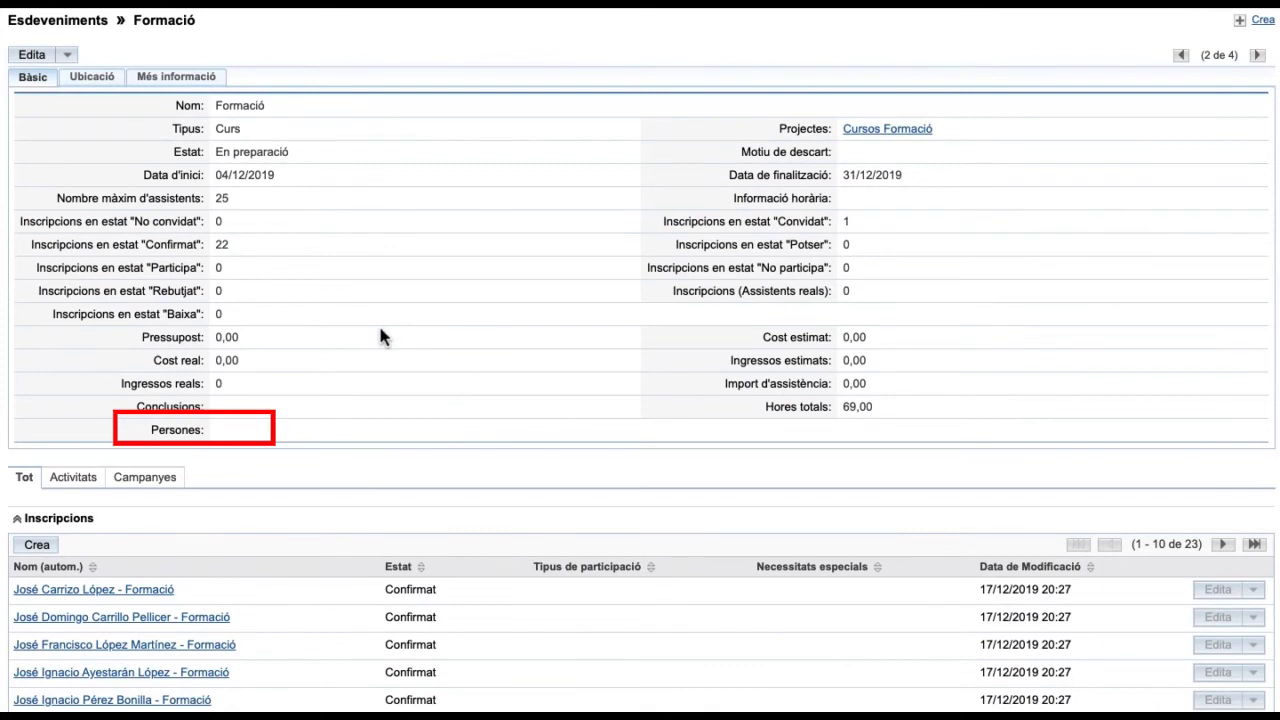
pyautogui.scroll(1, 380, 330)
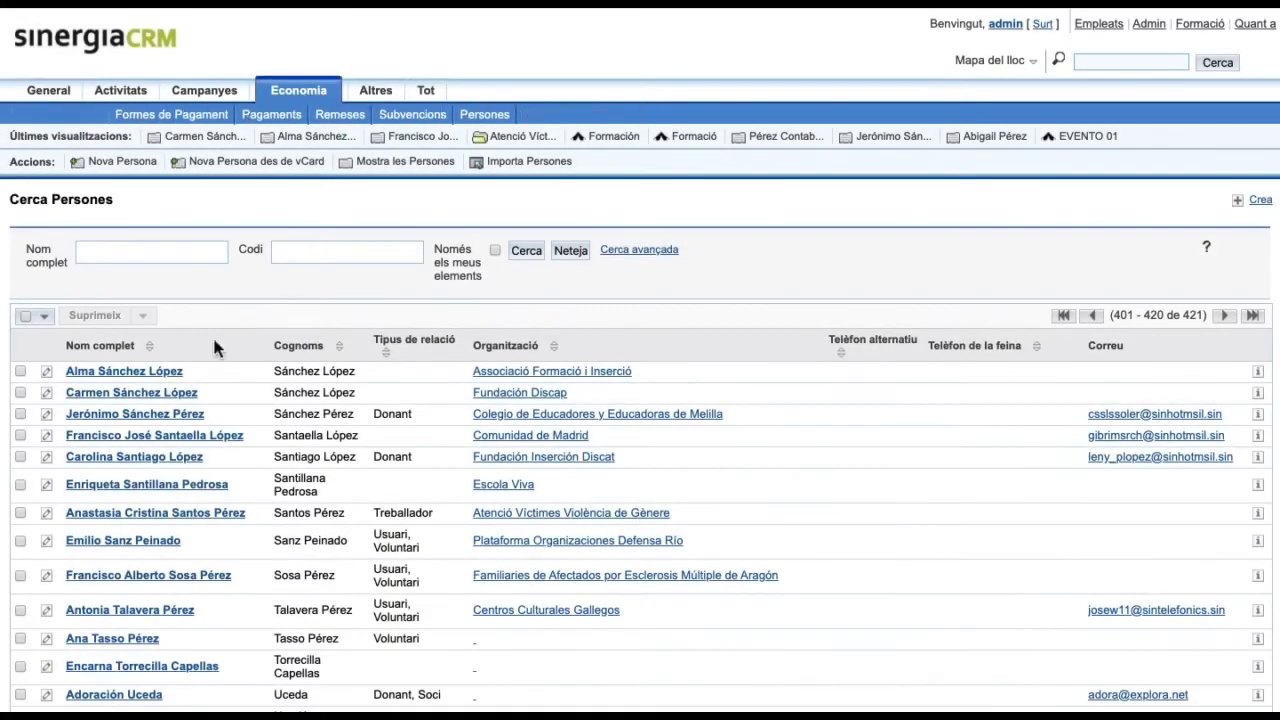
pyautogui.click(162, 372)
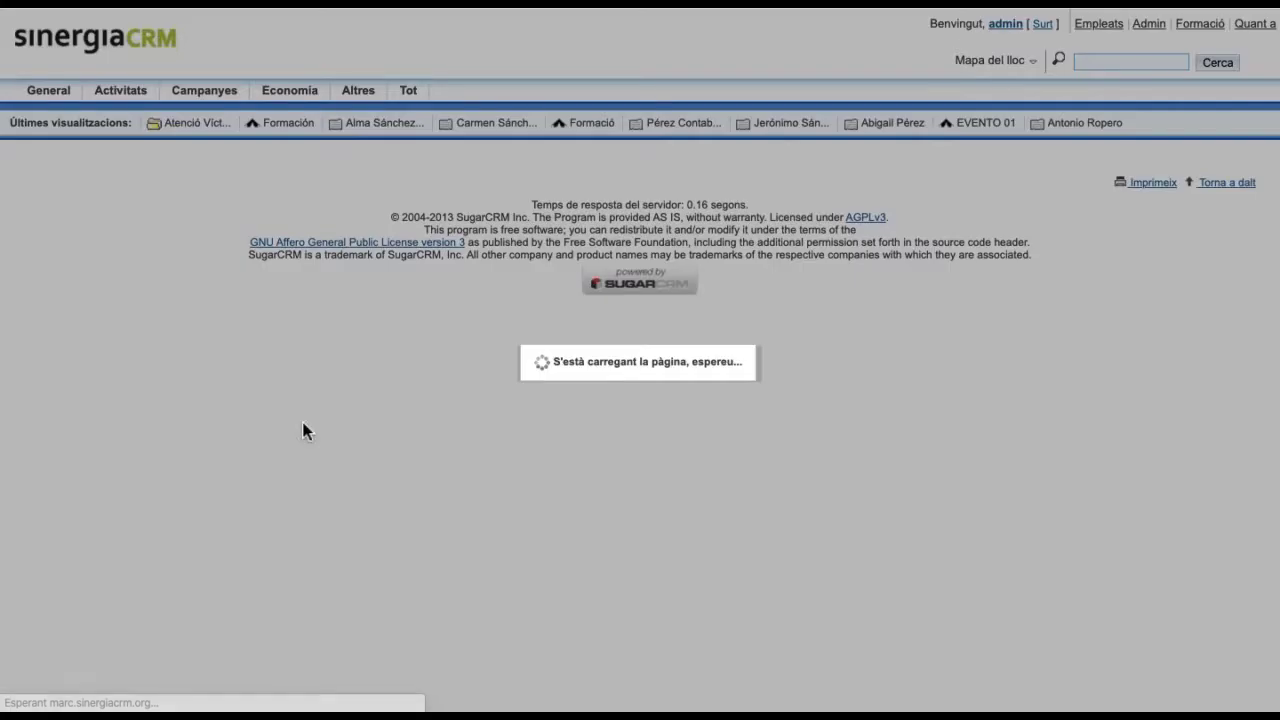
pyautogui.scroll(-15, 304, 428)
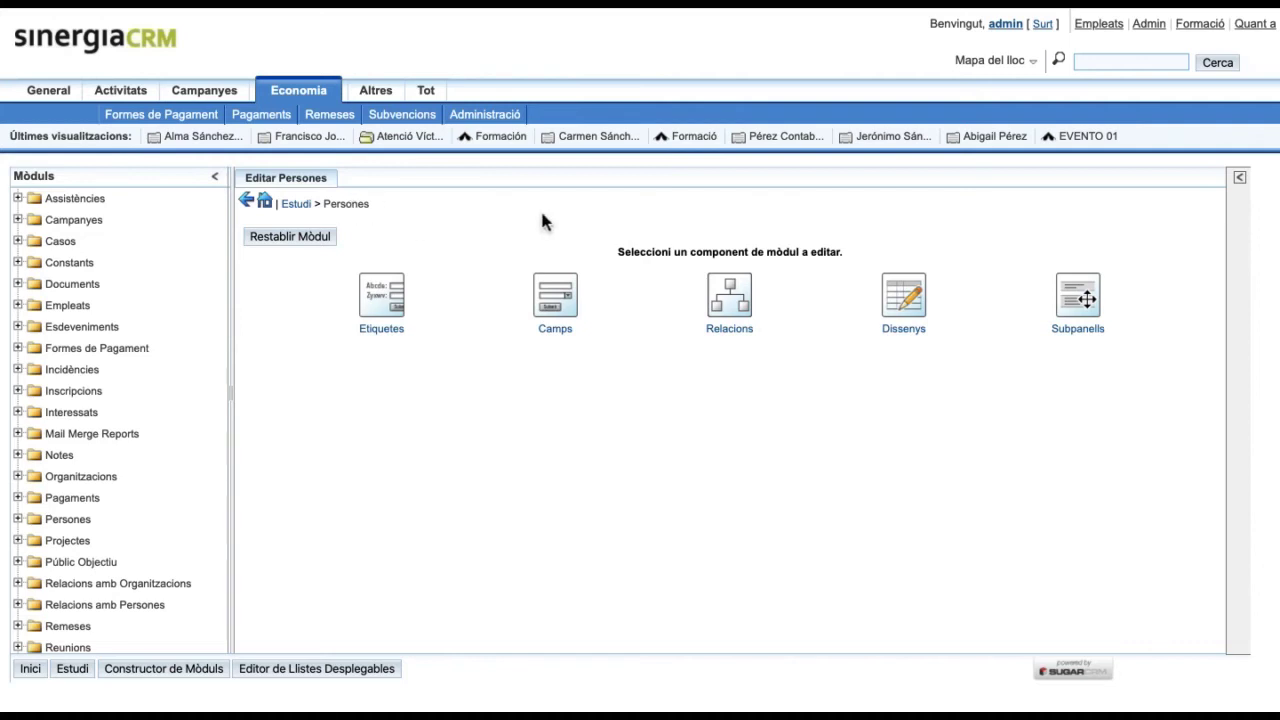
# Step: Open the Persones edit view layout and add a new panel between Informació de contacte and Adreces
pyautogui.click(903, 295)
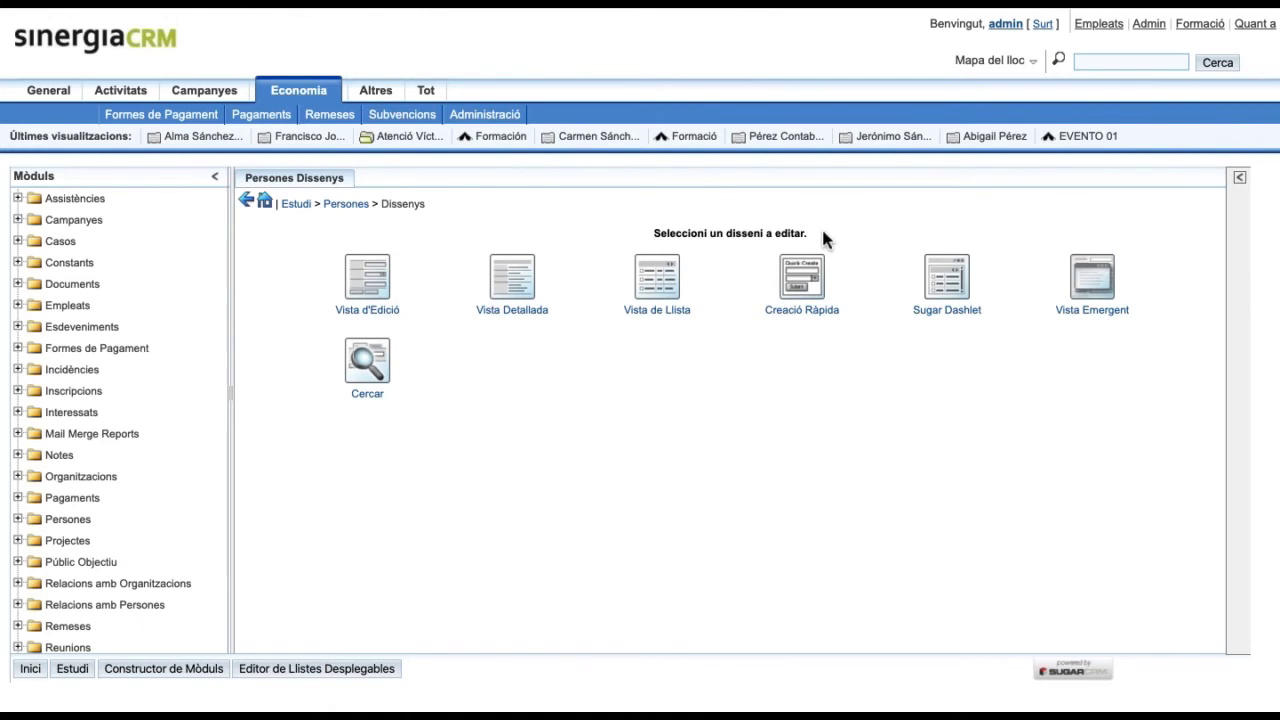
pyautogui.click(375, 285)
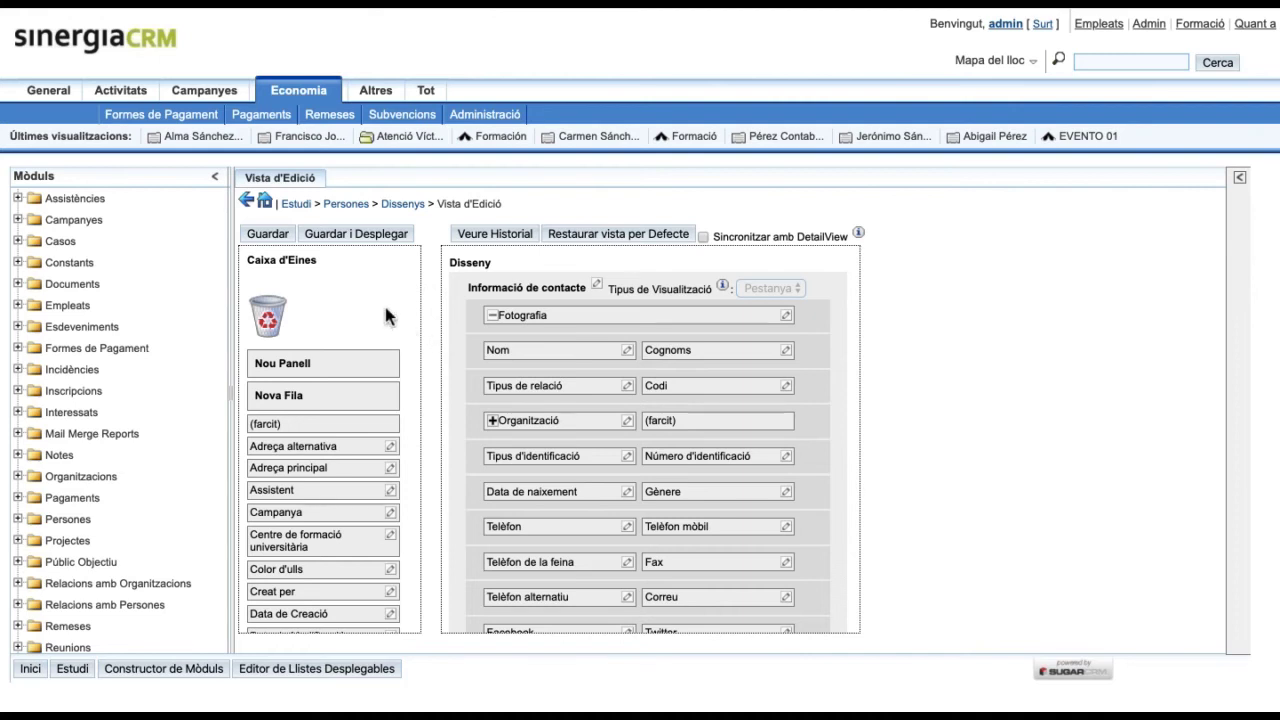
pyautogui.scroll(-3, 409, 321)
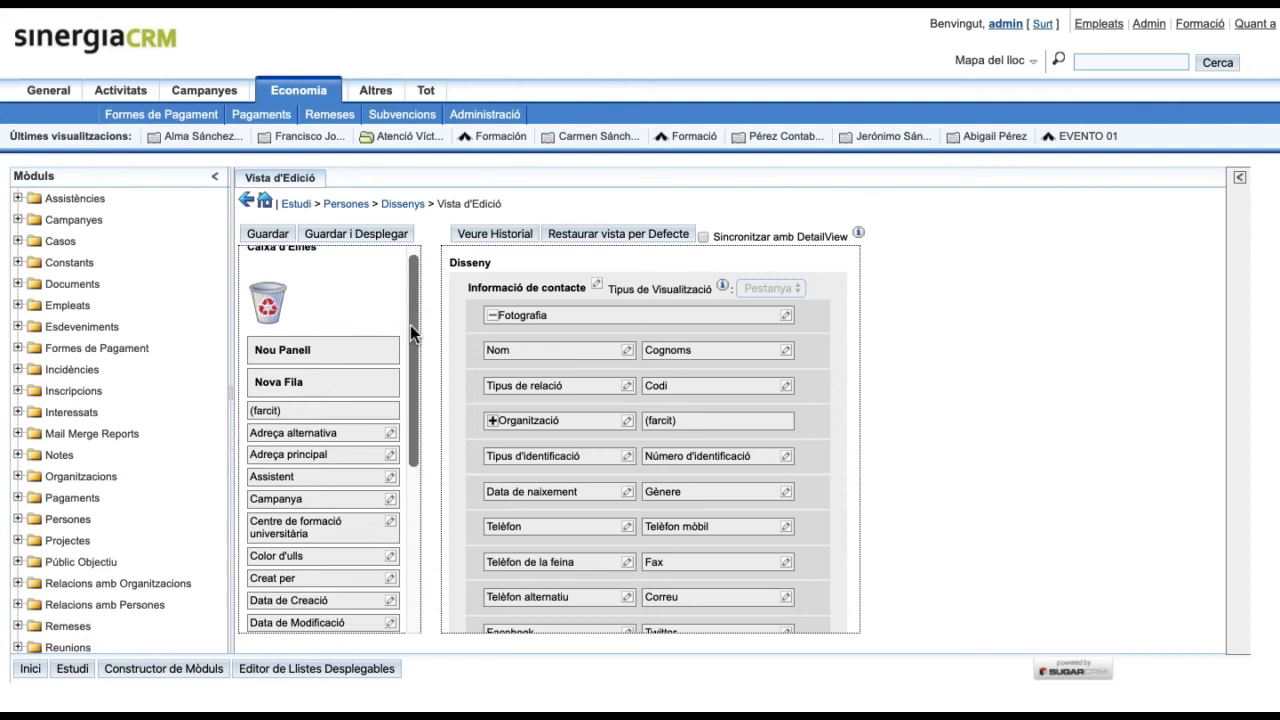
pyautogui.scroll(-5, 410, 325)
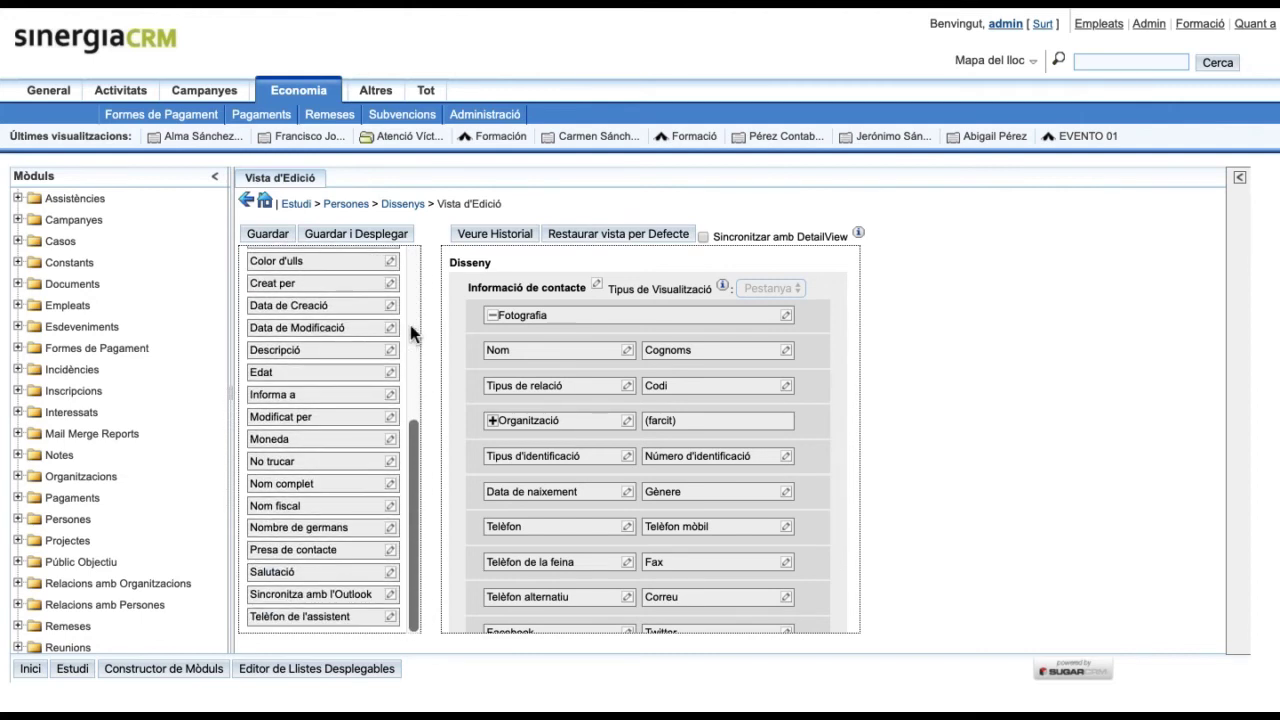
pyautogui.scroll(7, 410, 325)
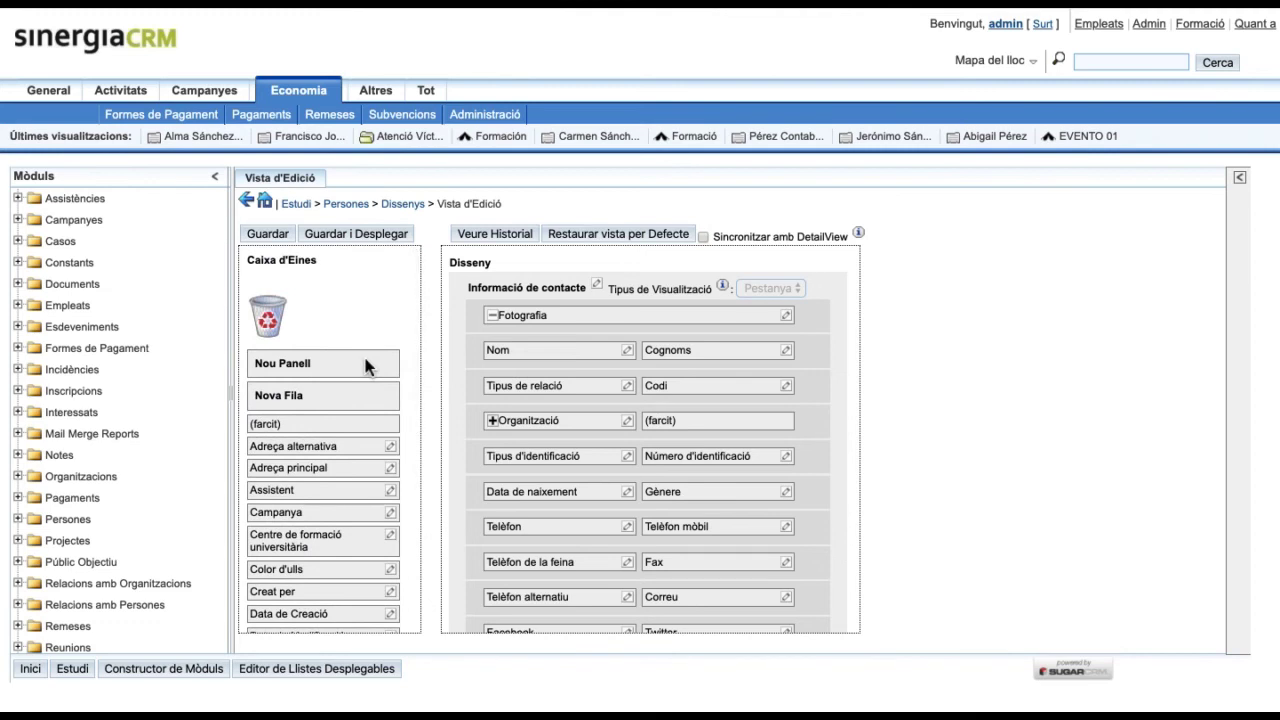
pyautogui.scroll(-8, 538, 485)
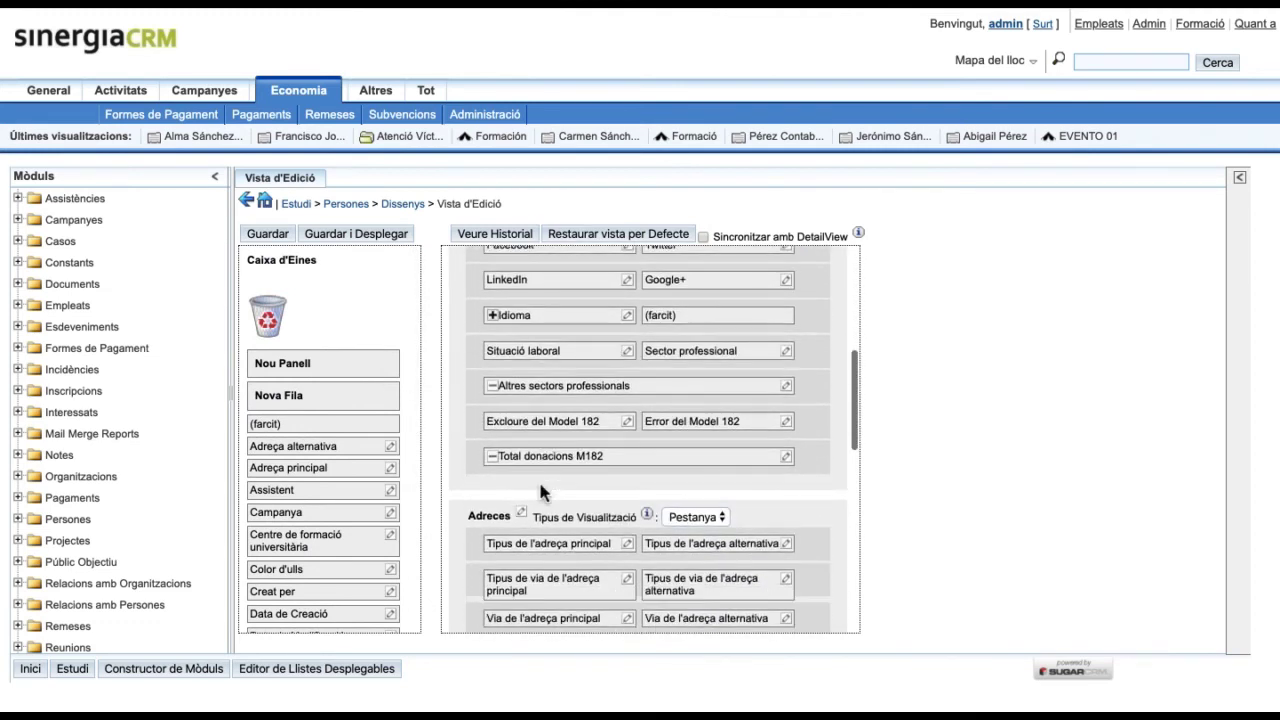
pyautogui.moveTo(283, 365); pyautogui.dragTo(557, 497)
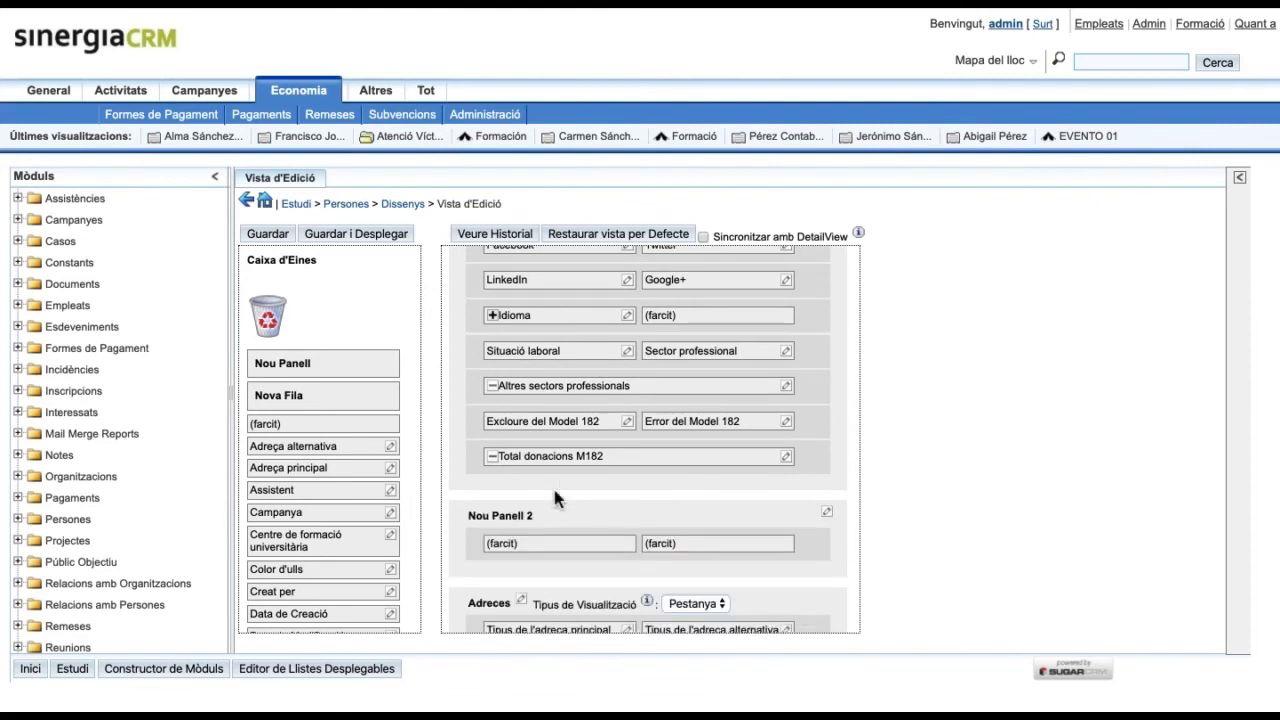
# Step: Change the new panel's label to "Nova informació" and save the edit view layout
pyautogui.click(829, 516)
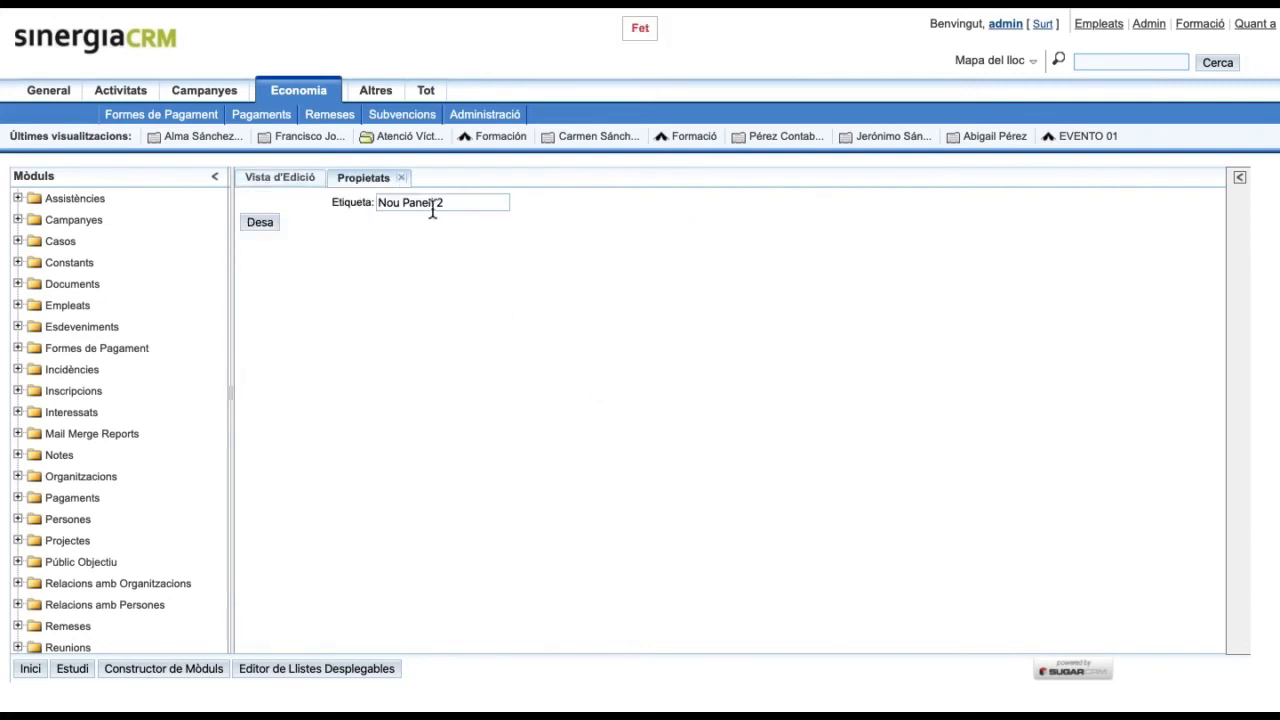
pyautogui.tripleClick(432, 204)
pyautogui.write('Nova informació')
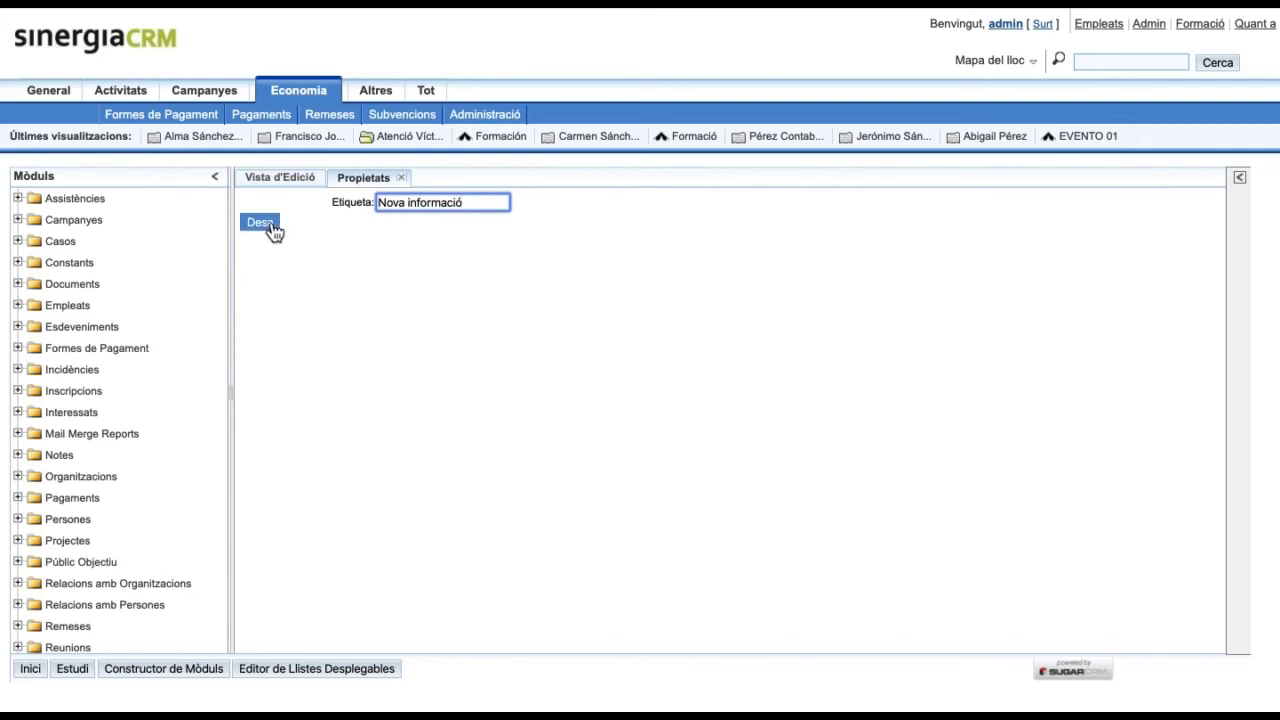
pyautogui.click(271, 227)
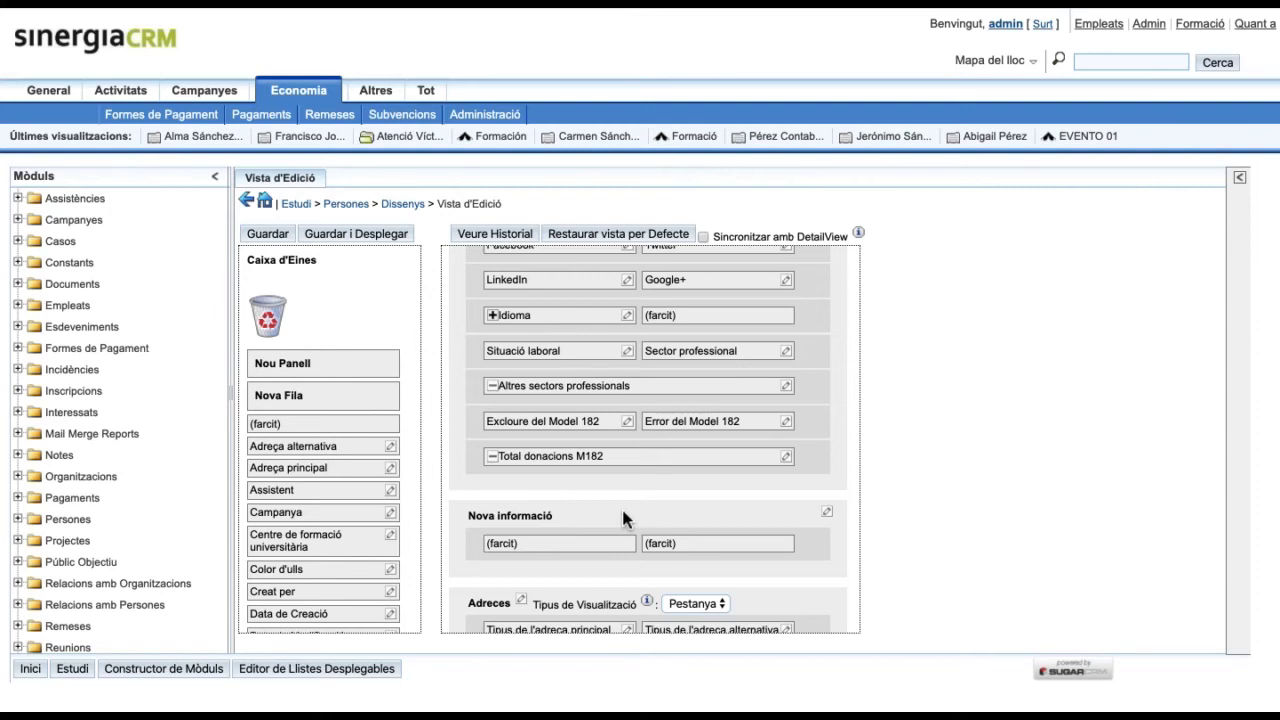
pyautogui.click(276, 238)
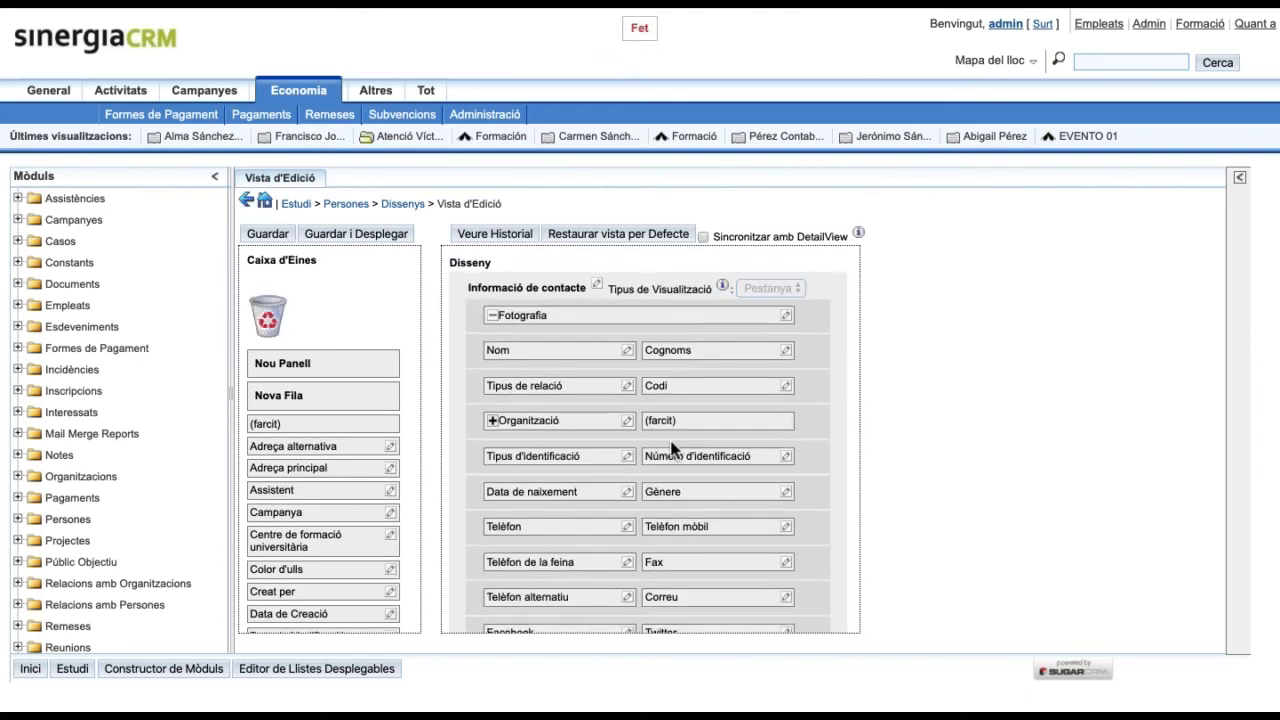
# Step: Set the display type of the Nova informació panel to Pestanya
pyautogui.scroll(-5, 672, 449)
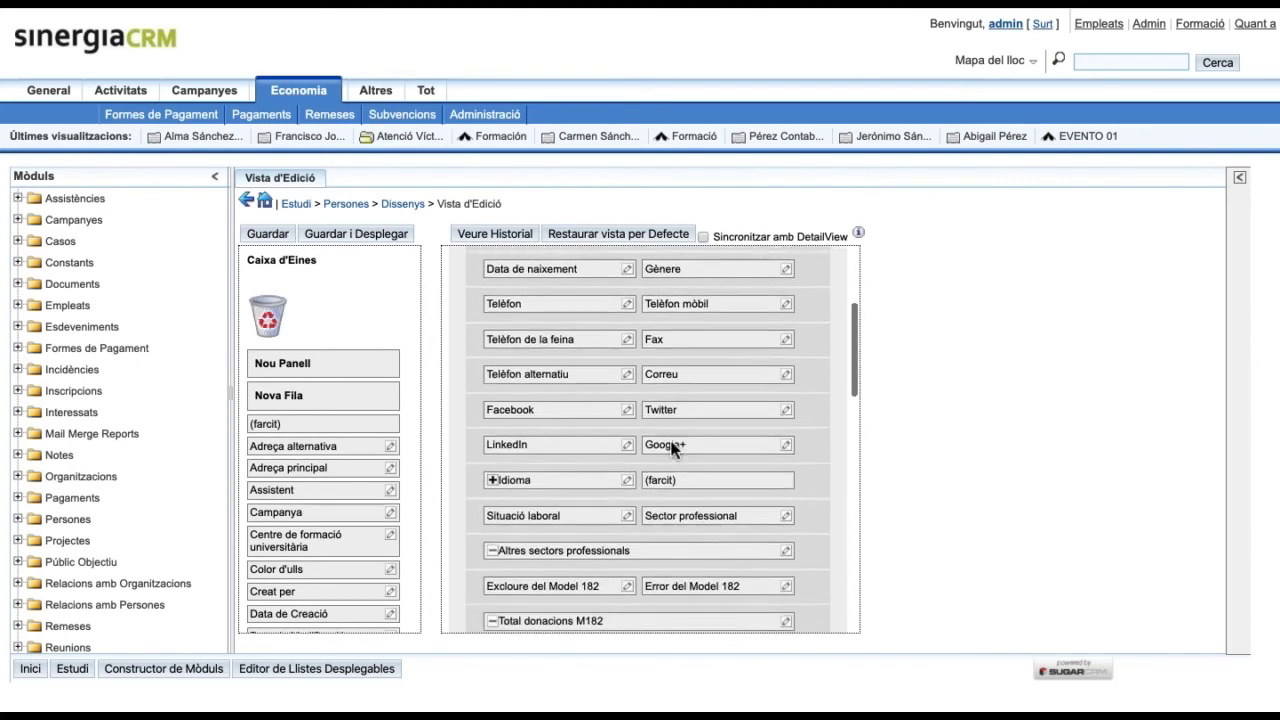
pyautogui.scroll(-2, 672, 449)
pyautogui.click(765, 341)
pyautogui.click(757, 356)
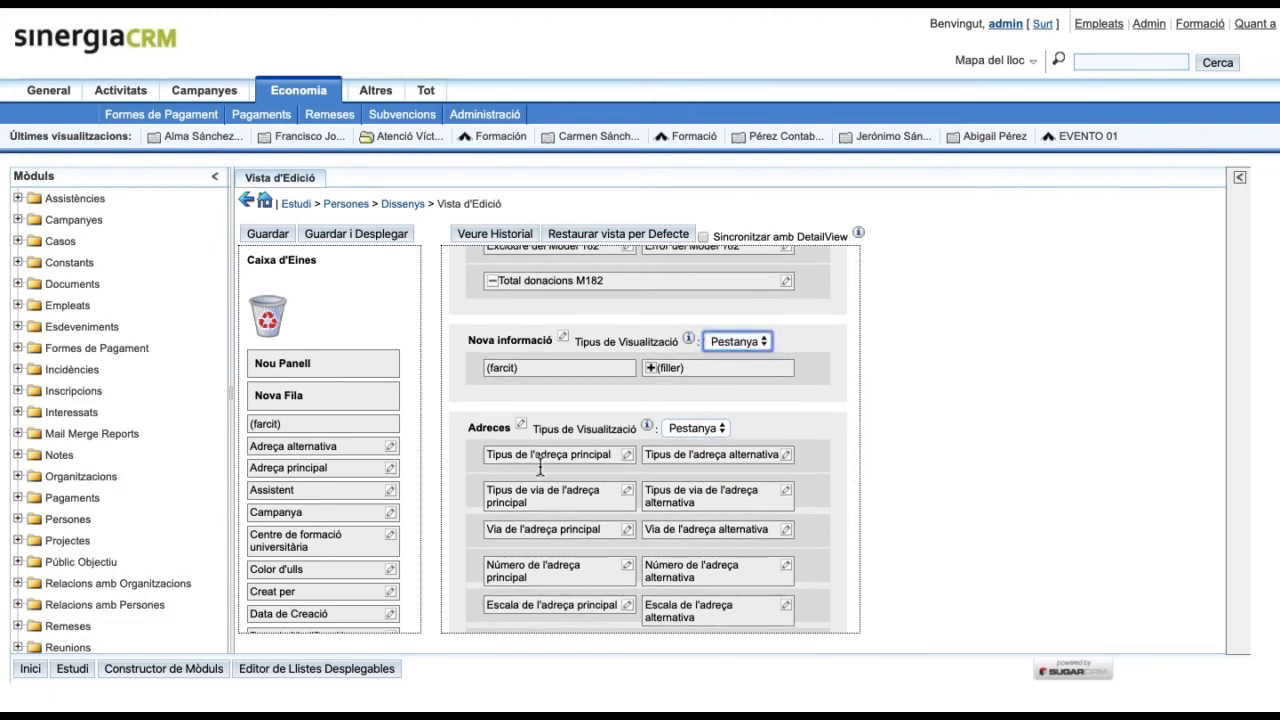
# Step: Place the Centre de formació universitària and Color d'ulls fields side by side in the Nova informació panel
pyautogui.click(287, 541)
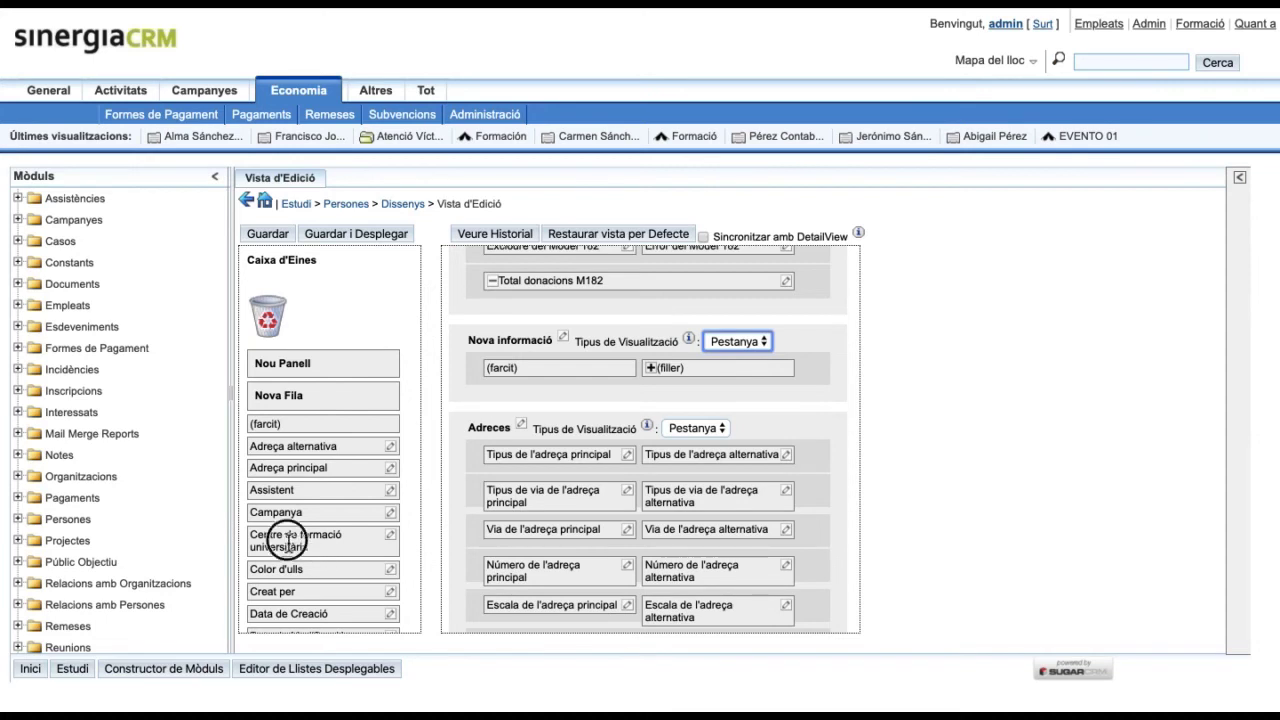
pyautogui.moveTo(287, 541); pyautogui.dragTo(520, 370)
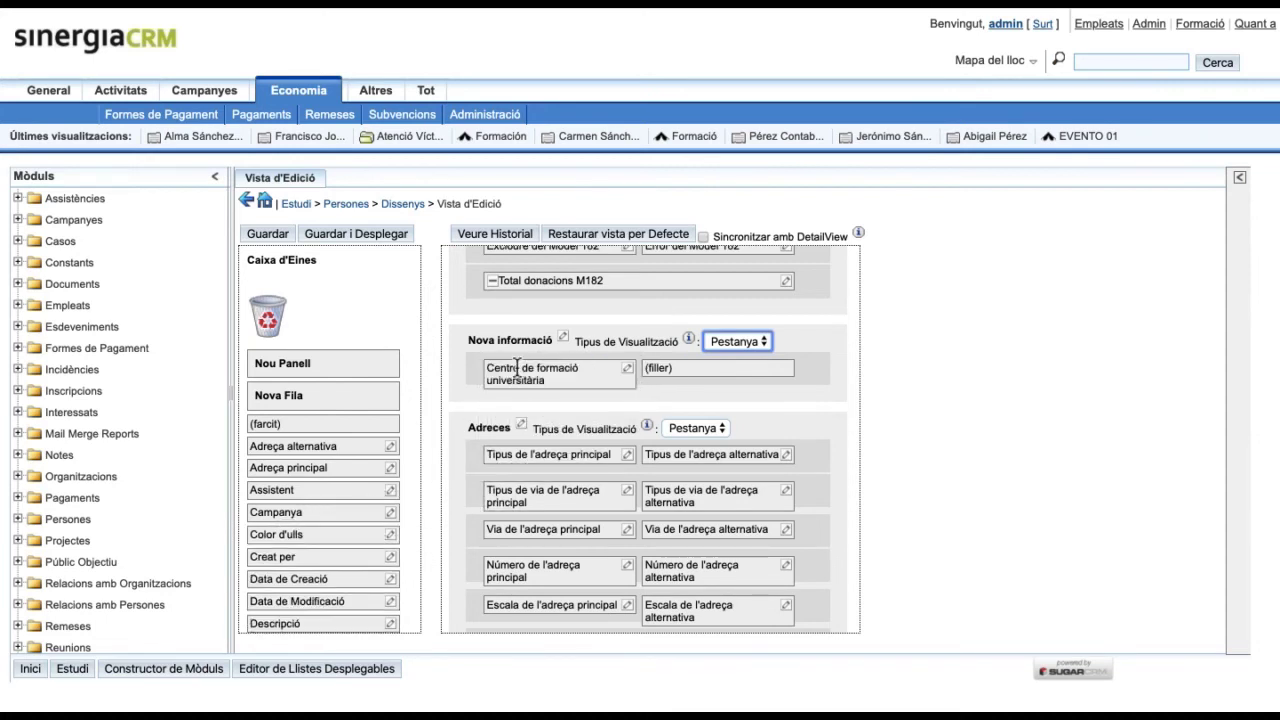
pyautogui.moveTo(287, 541); pyautogui.dragTo(700, 372)
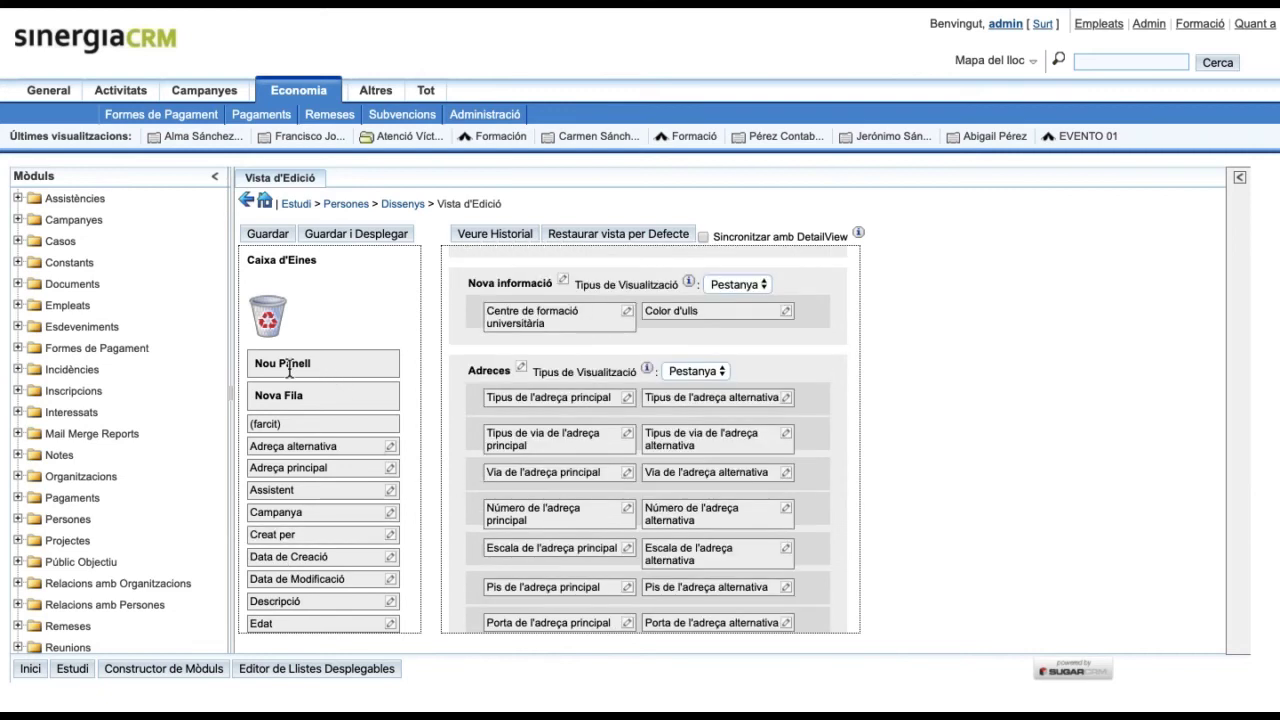
# Step: Add another panel below Nova informació, place the Nombre de germans field in it, and save and deploy the layout
pyautogui.moveTo(288, 368); pyautogui.dragTo(528, 369)
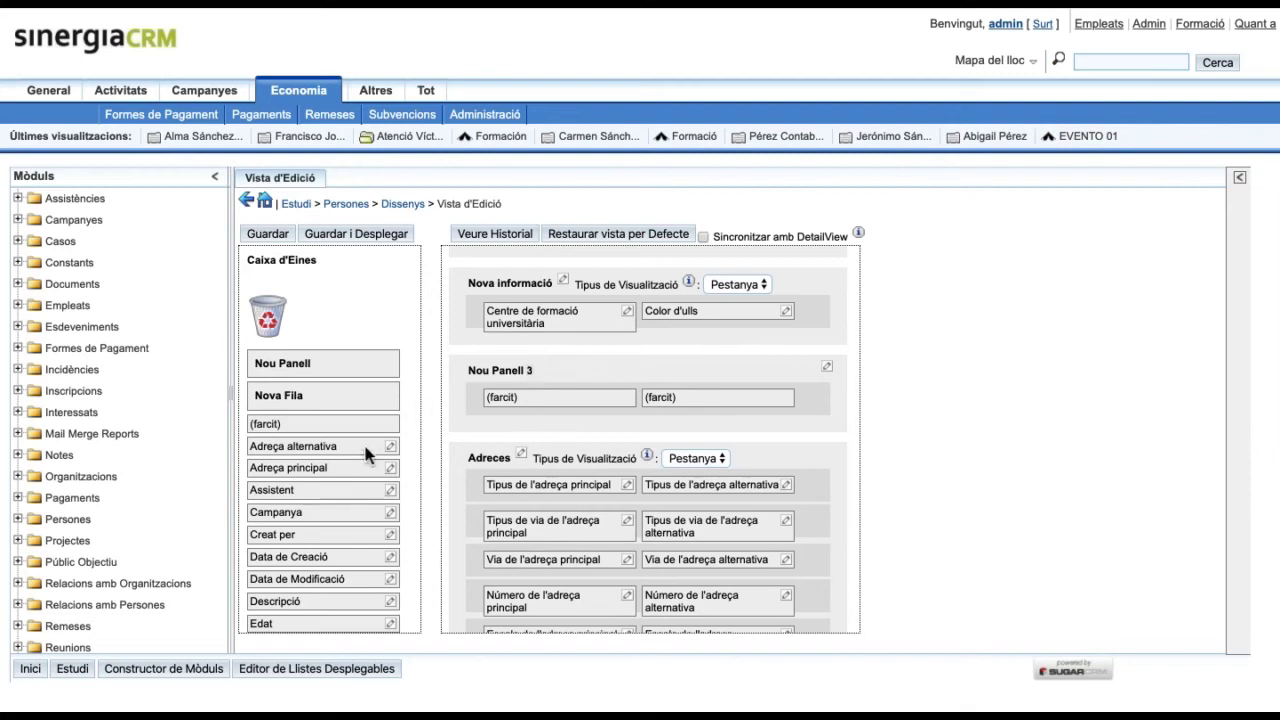
pyautogui.scroll(-5, 365, 450)
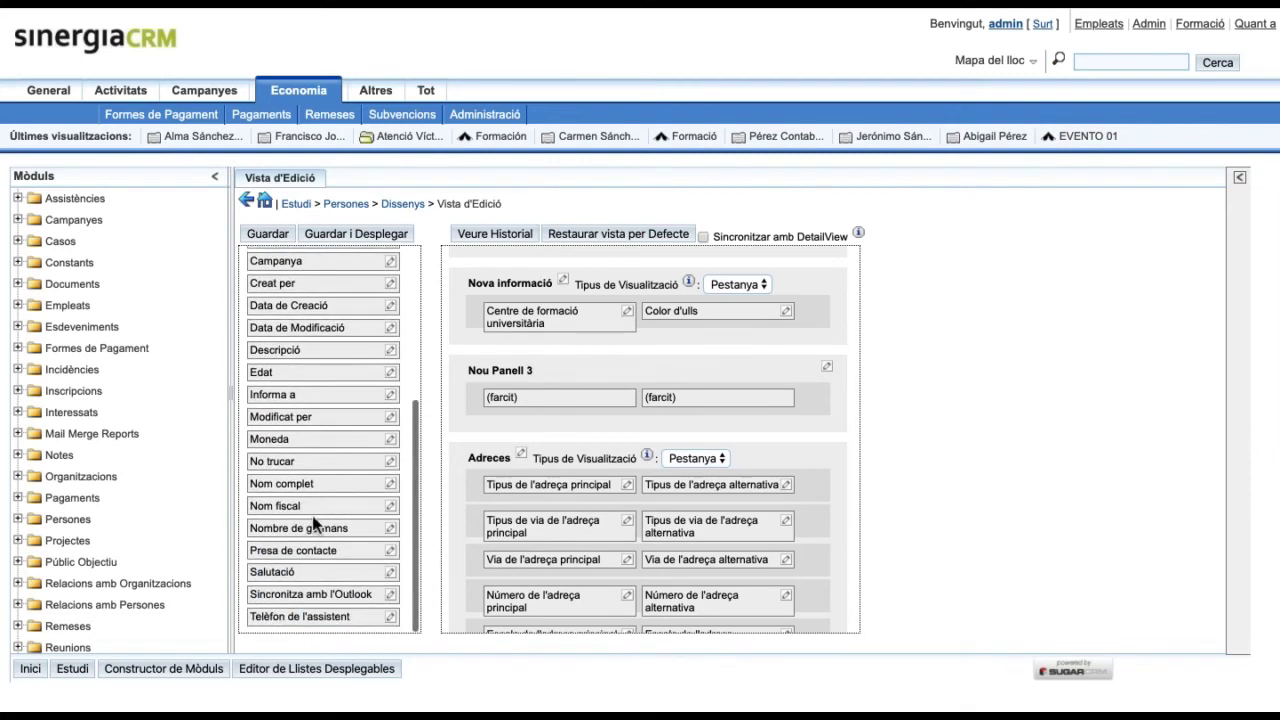
pyautogui.moveTo(300, 528); pyautogui.dragTo(523, 401)
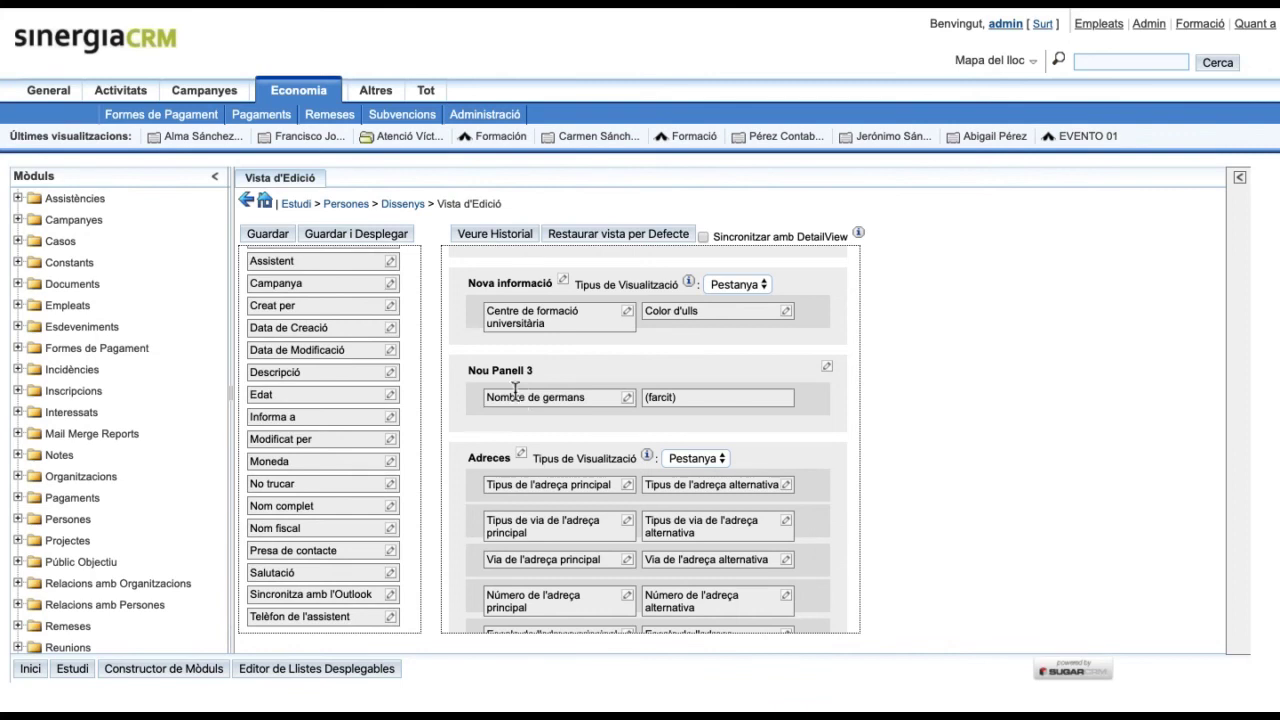
pyautogui.click(377, 236)
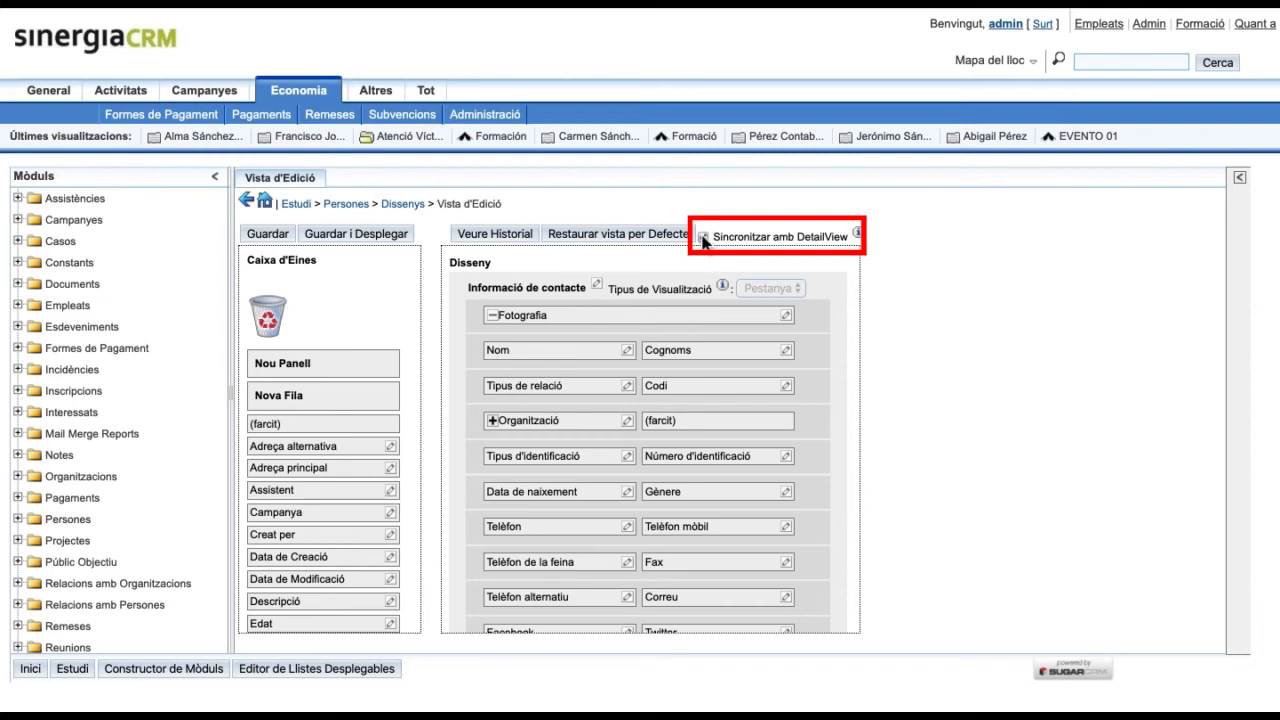
# Step: Synchronise the edit view with the detail view, save and deploy it, and check the Nova informació tab in a person's record
pyautogui.click(704, 239)
pyautogui.click(383, 239)
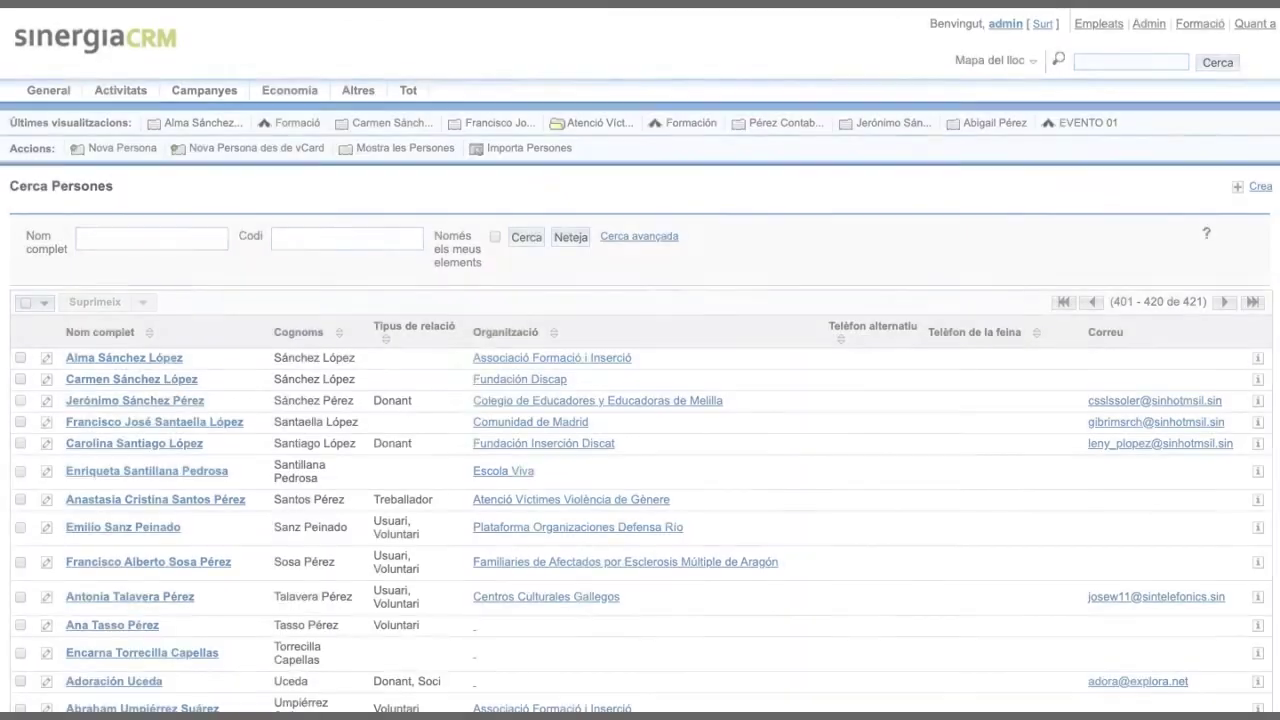
pyautogui.click(163, 359)
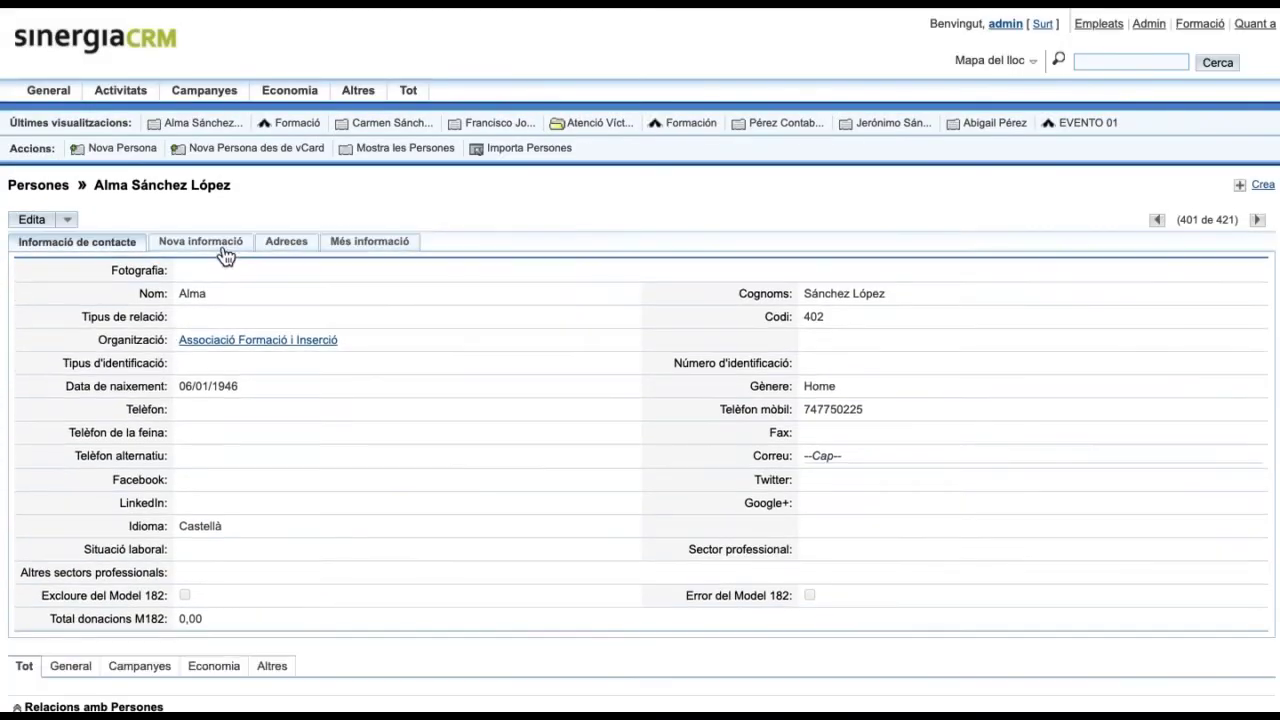
pyautogui.click(228, 248)
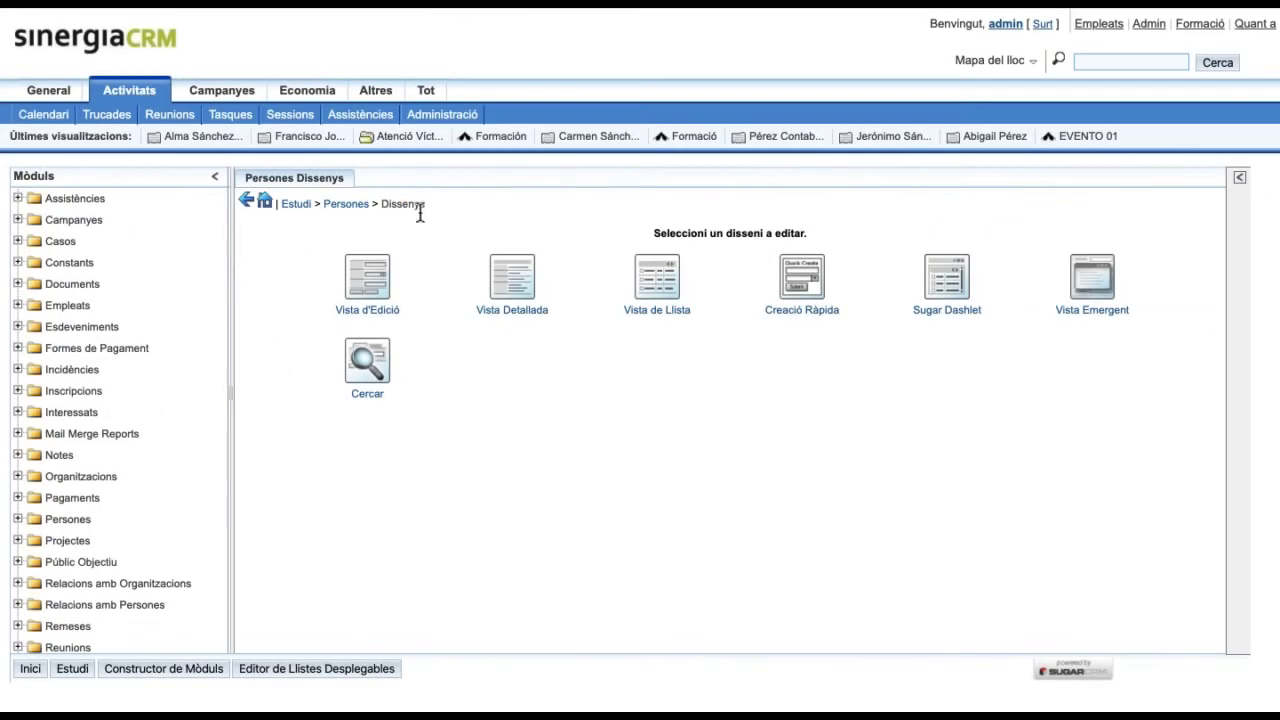
# Step: Turn off the edit view's synchronisation with the detail view, and save and deploy the layout
pyautogui.click(513, 284)
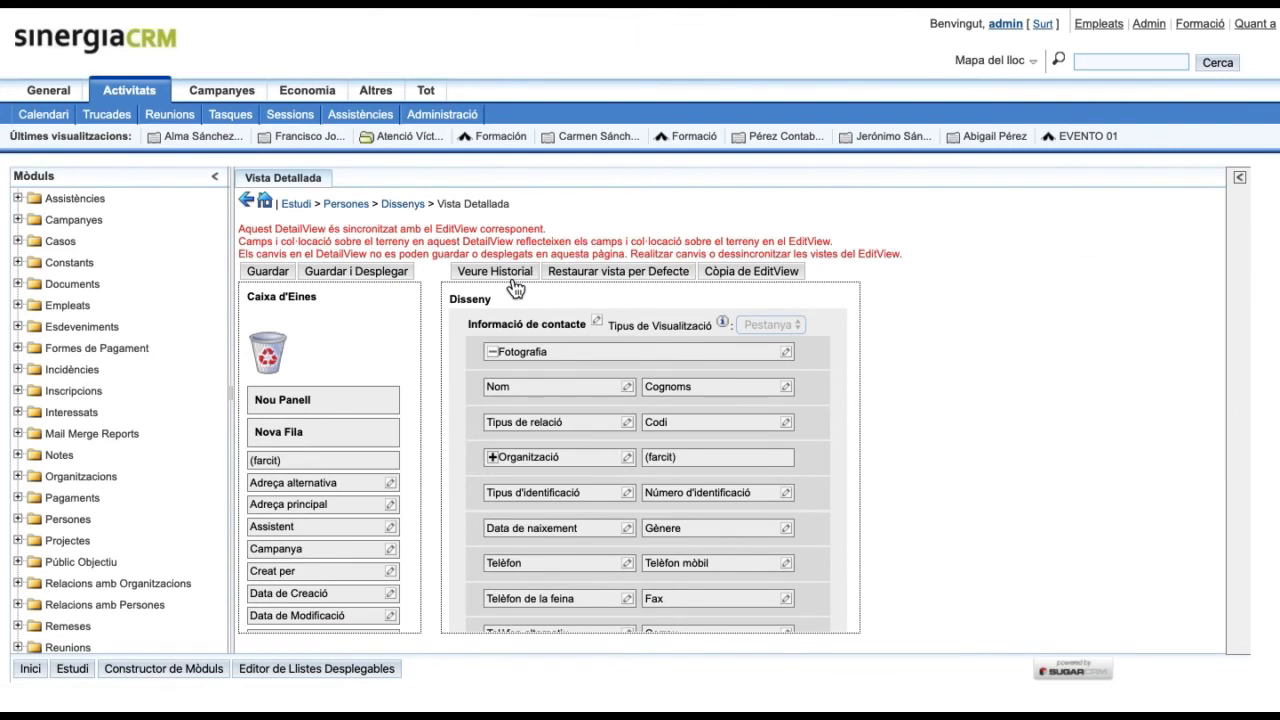
pyautogui.click(404, 204)
pyautogui.click(384, 288)
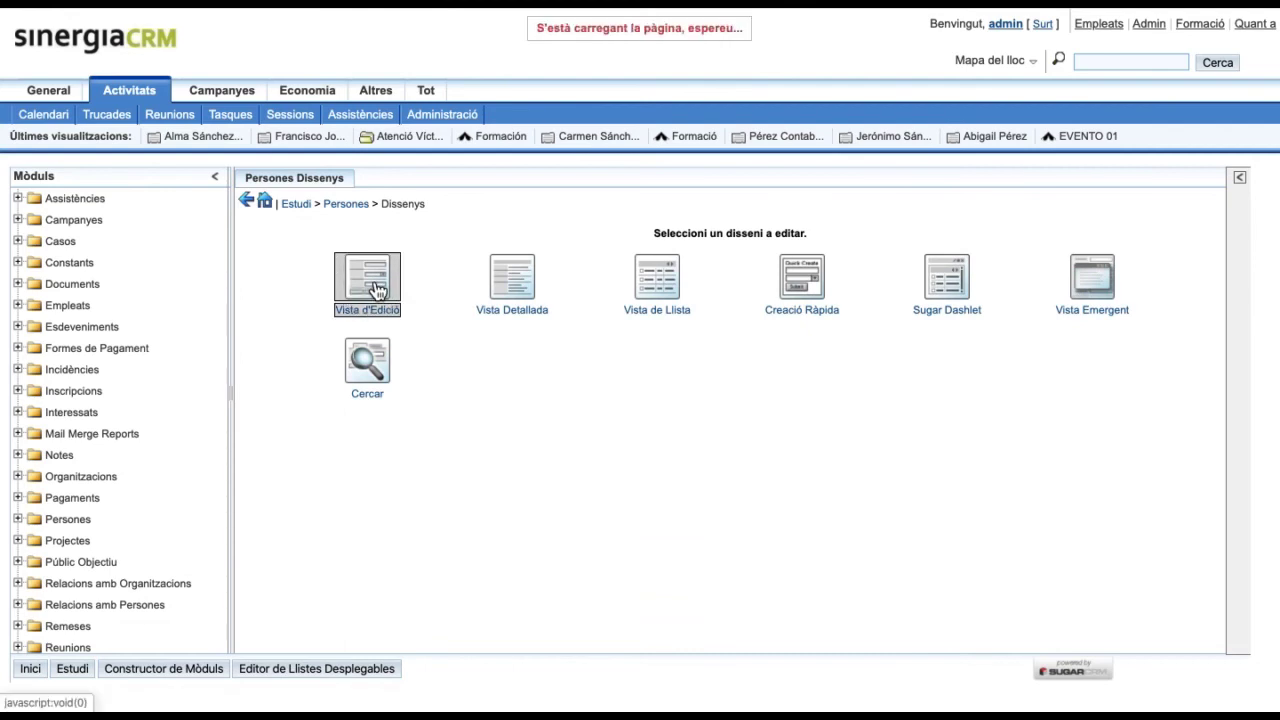
pyautogui.click(703, 238)
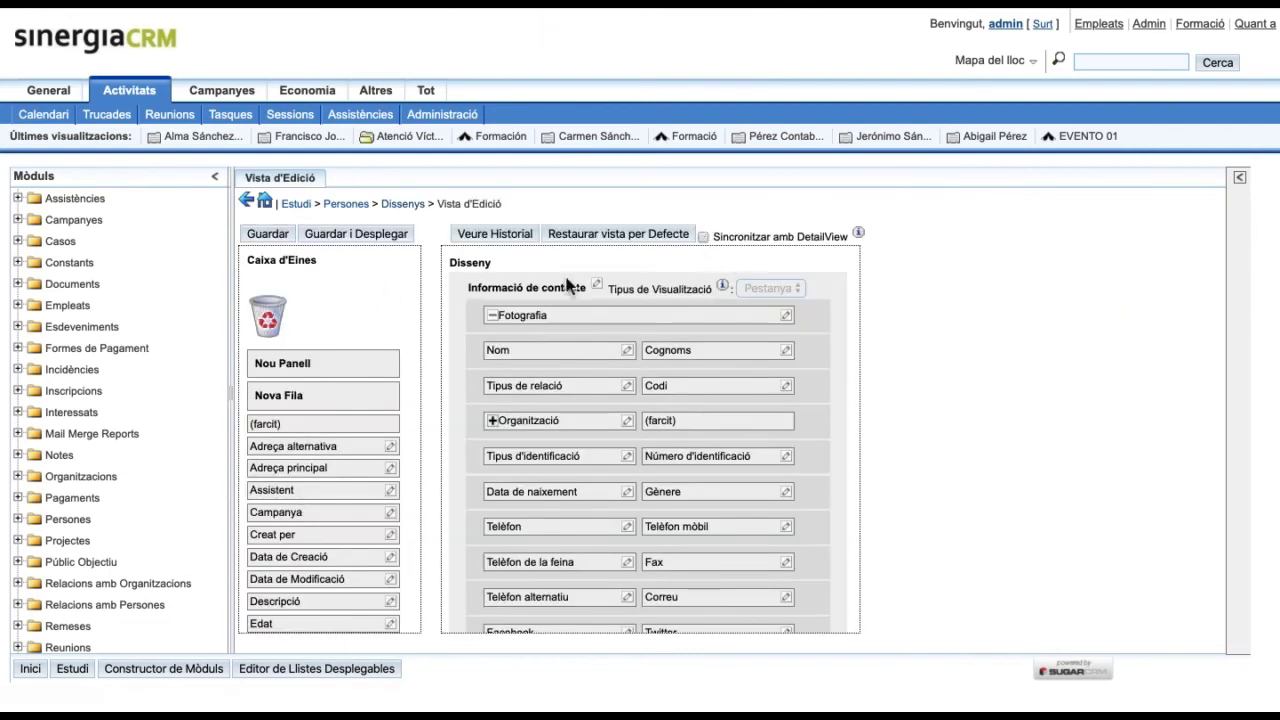
pyautogui.click(372, 246)
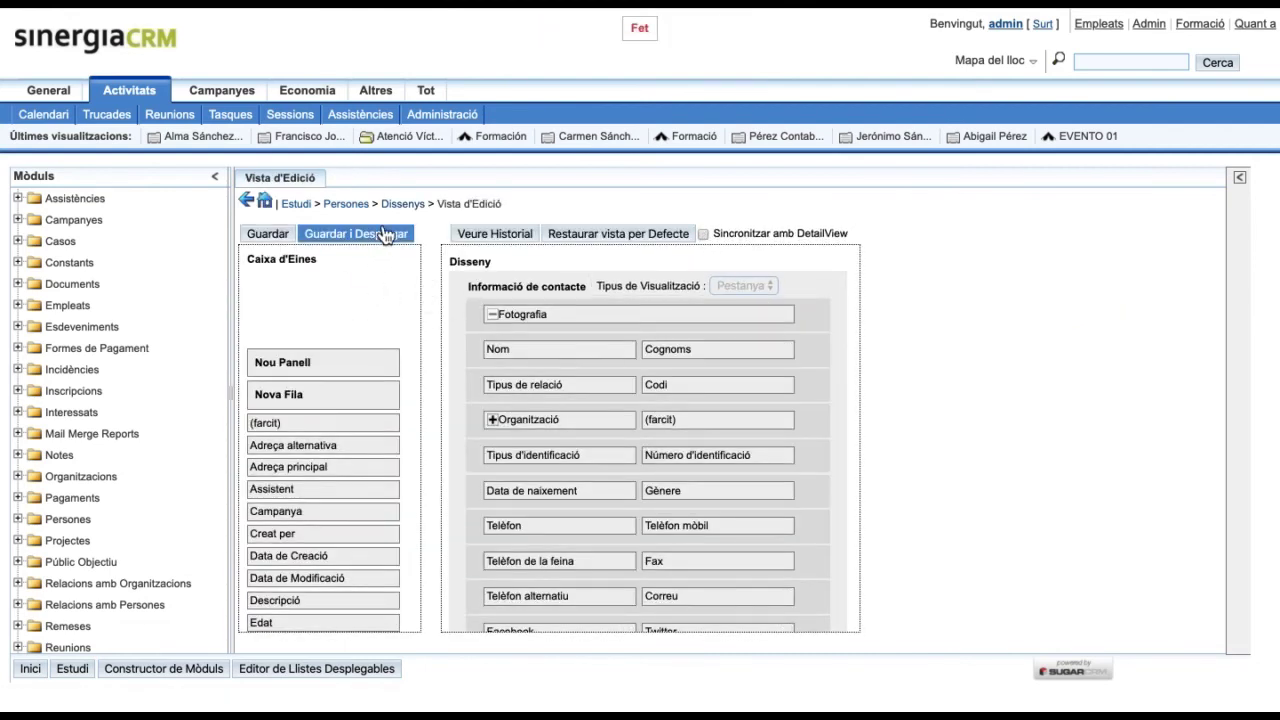
# Step: Add a new row below Fotografia in the Persones detail view and place the Data de Modificació field in it
pyautogui.click(405, 204)
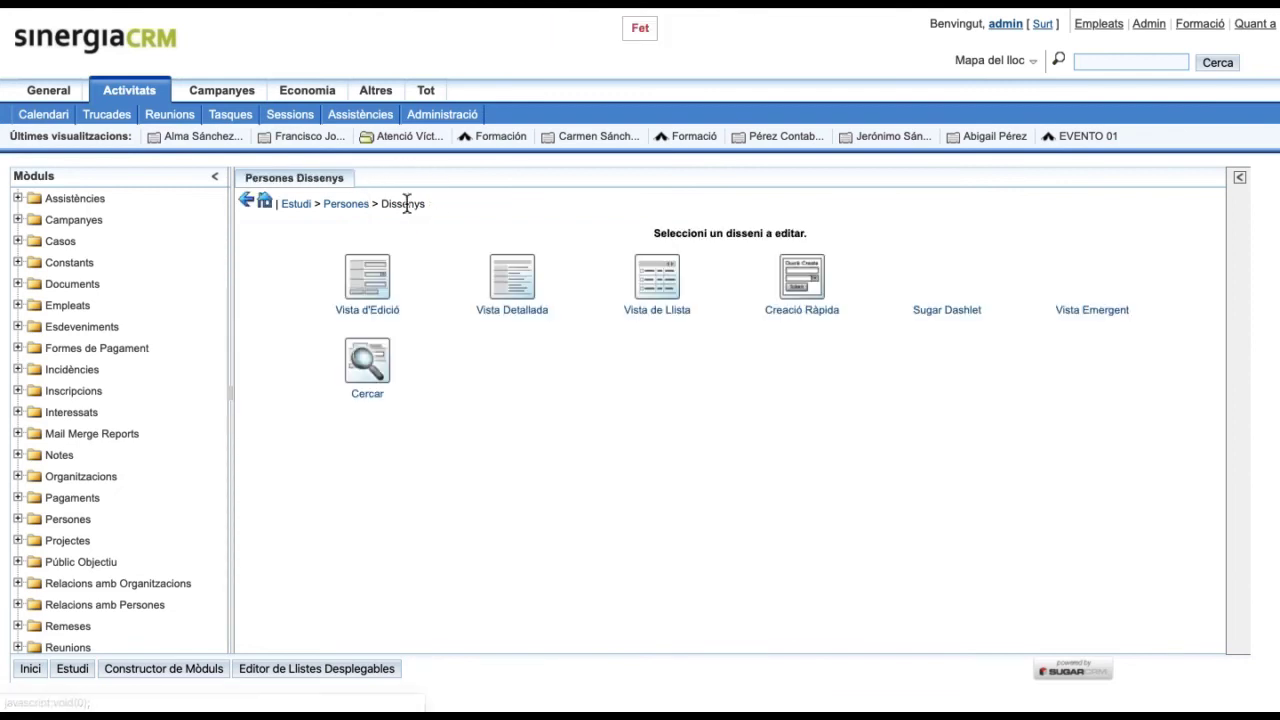
pyautogui.click(520, 287)
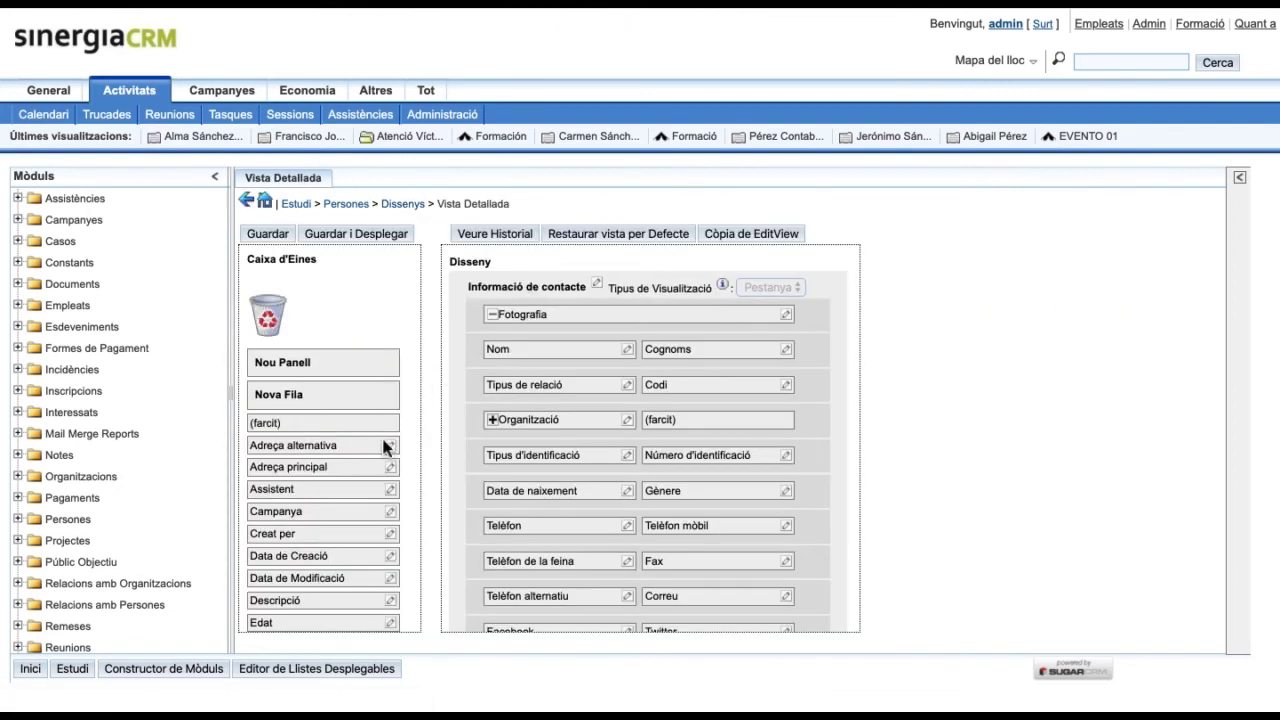
pyautogui.scroll(-2, 361, 488)
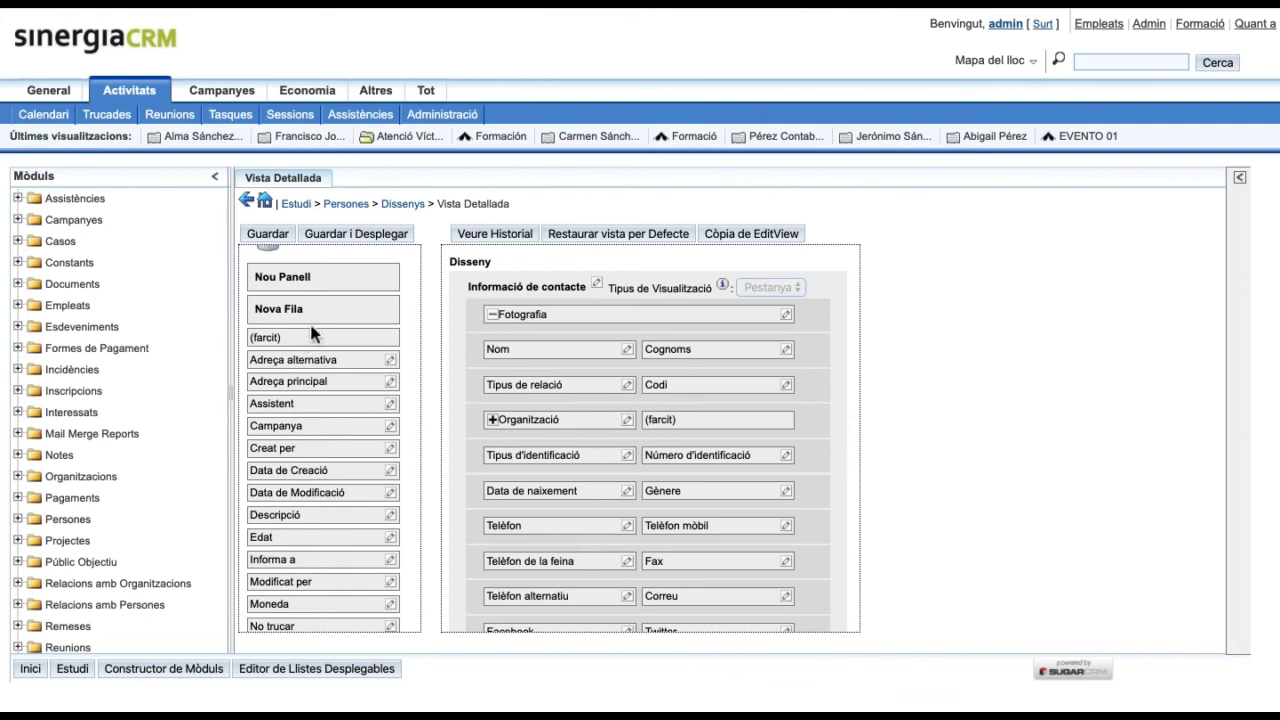
pyautogui.moveTo(290, 310); pyautogui.dragTo(540, 345)
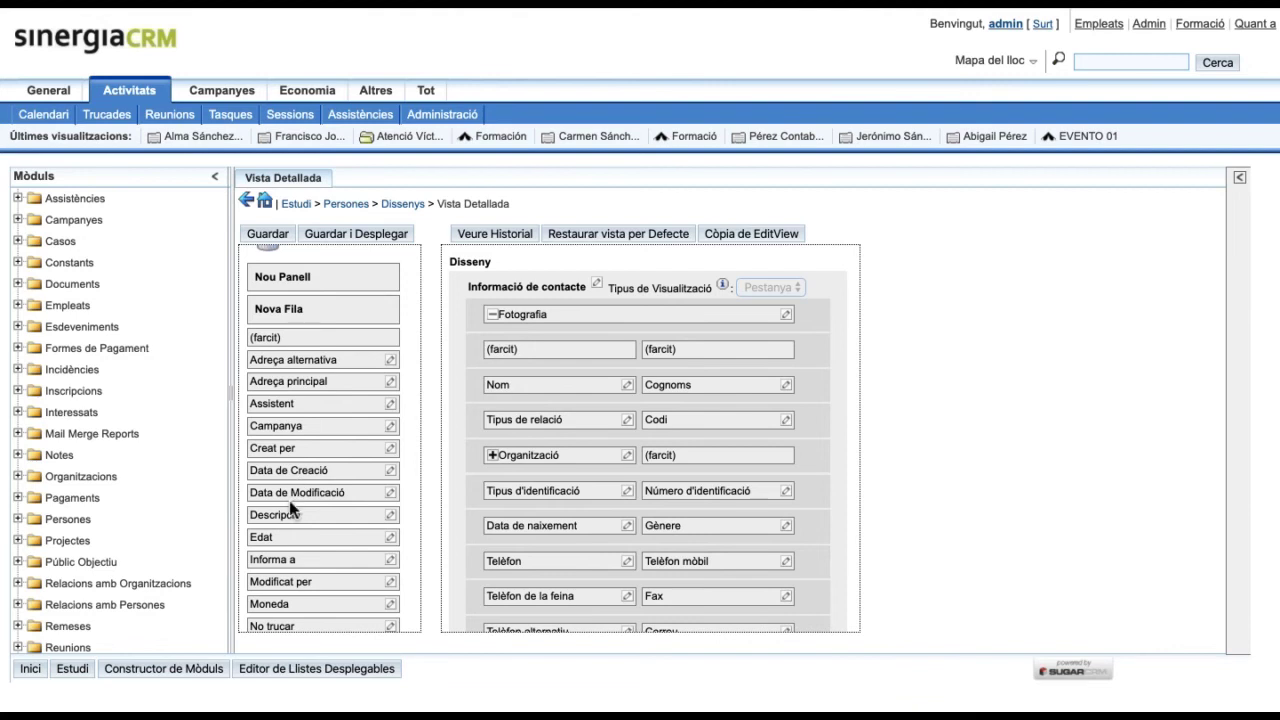
pyautogui.moveTo(300, 491); pyautogui.dragTo(540, 352)
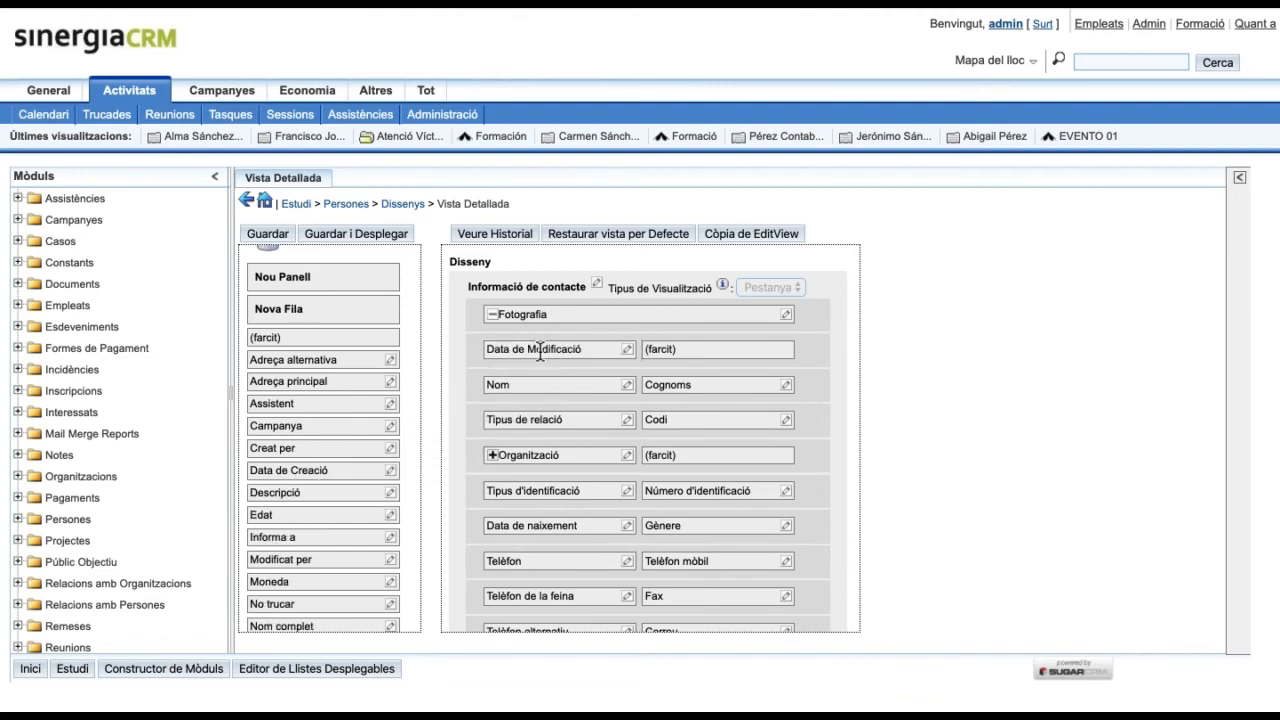
# Step: Save and deploy the detail view, and check for Data de Modificació in a person's record and its edit form
pyautogui.click(377, 246)
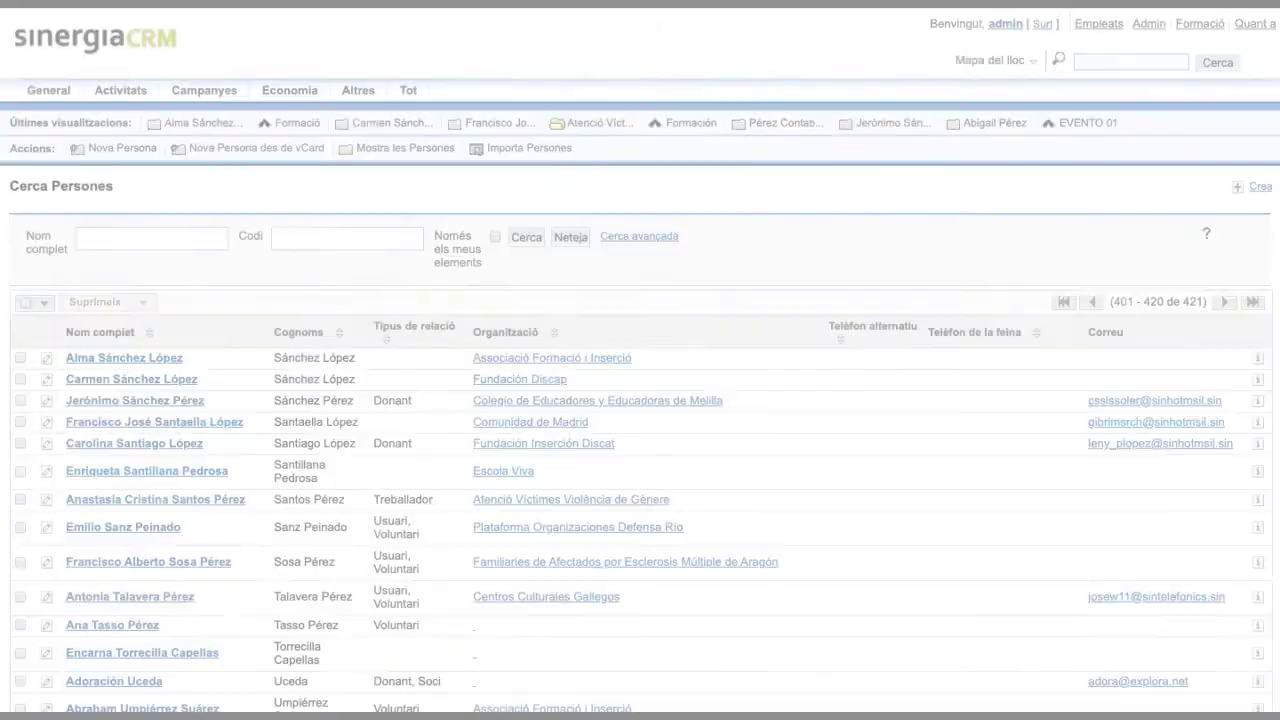
pyautogui.click(171, 405)
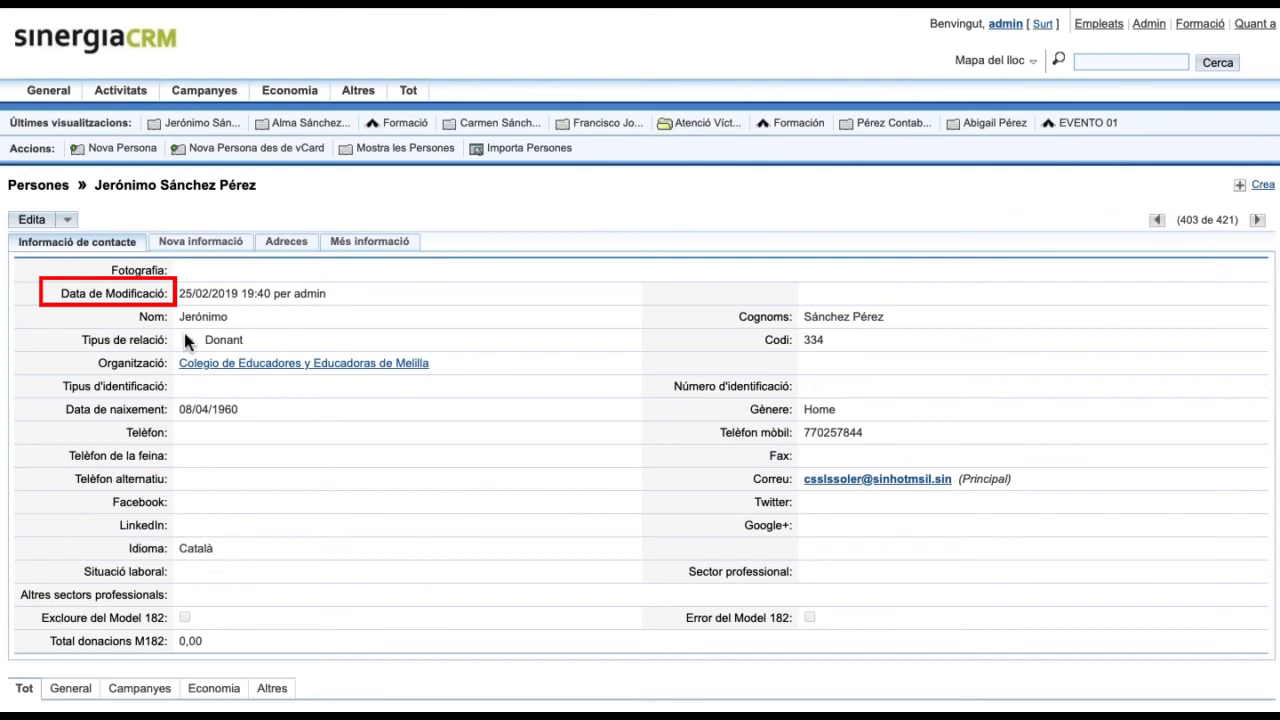
pyautogui.click(38, 222)
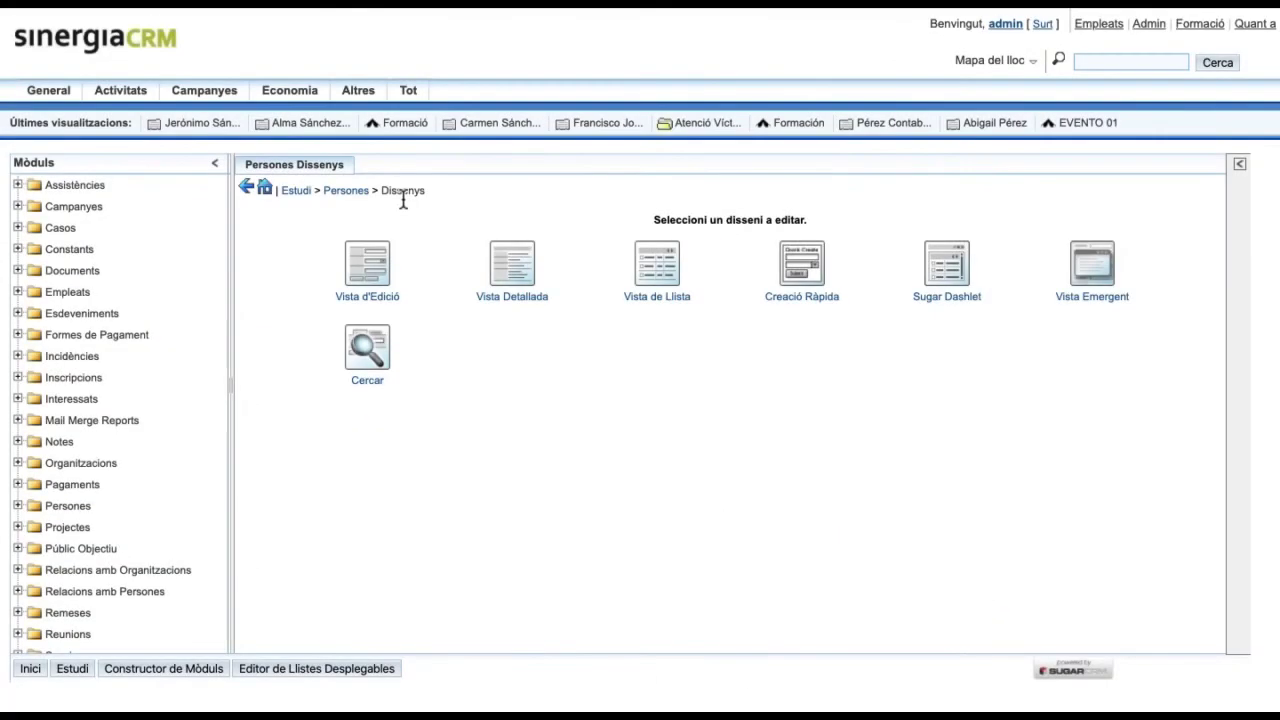
# Step: In the list view, add Color d'ulls below Cognoms in Per Defecte, move Telèfon de la feina to Disponible, and save and deploy
pyautogui.click(656, 274)
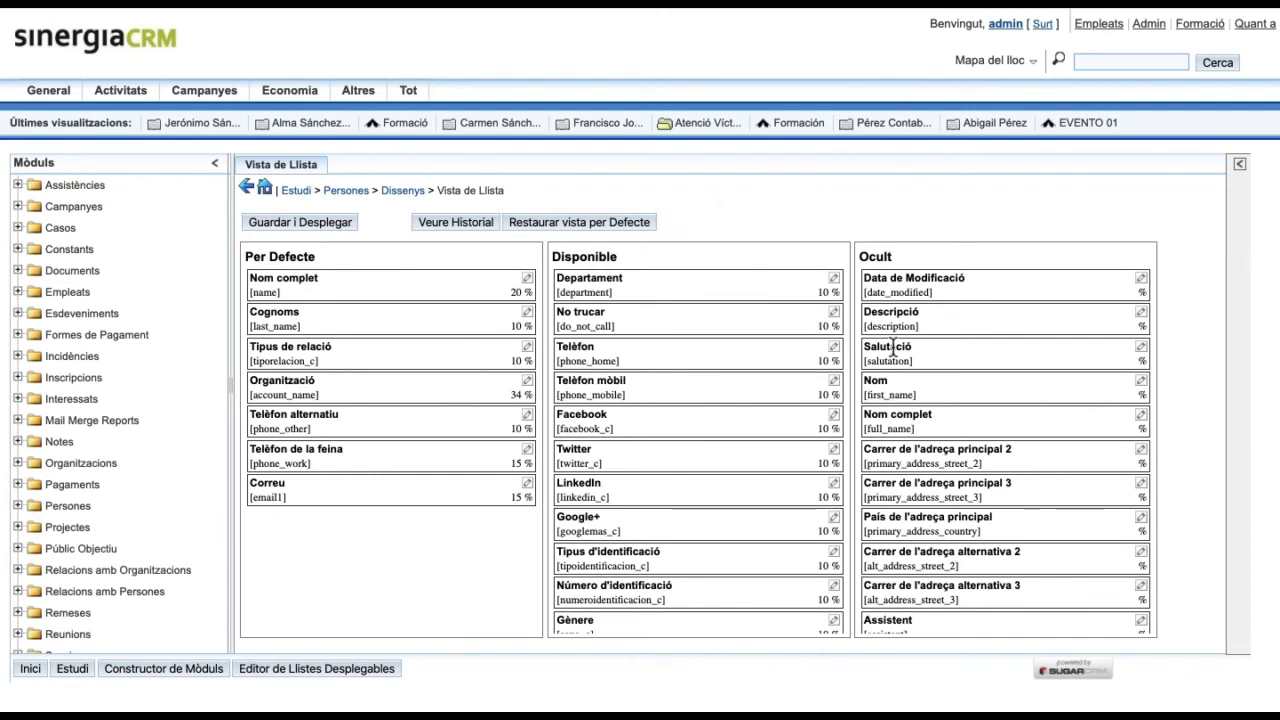
pyautogui.scroll(-5, 893, 345)
pyautogui.click(874, 574)
pyautogui.moveTo(874, 574); pyautogui.dragTo(262, 364)
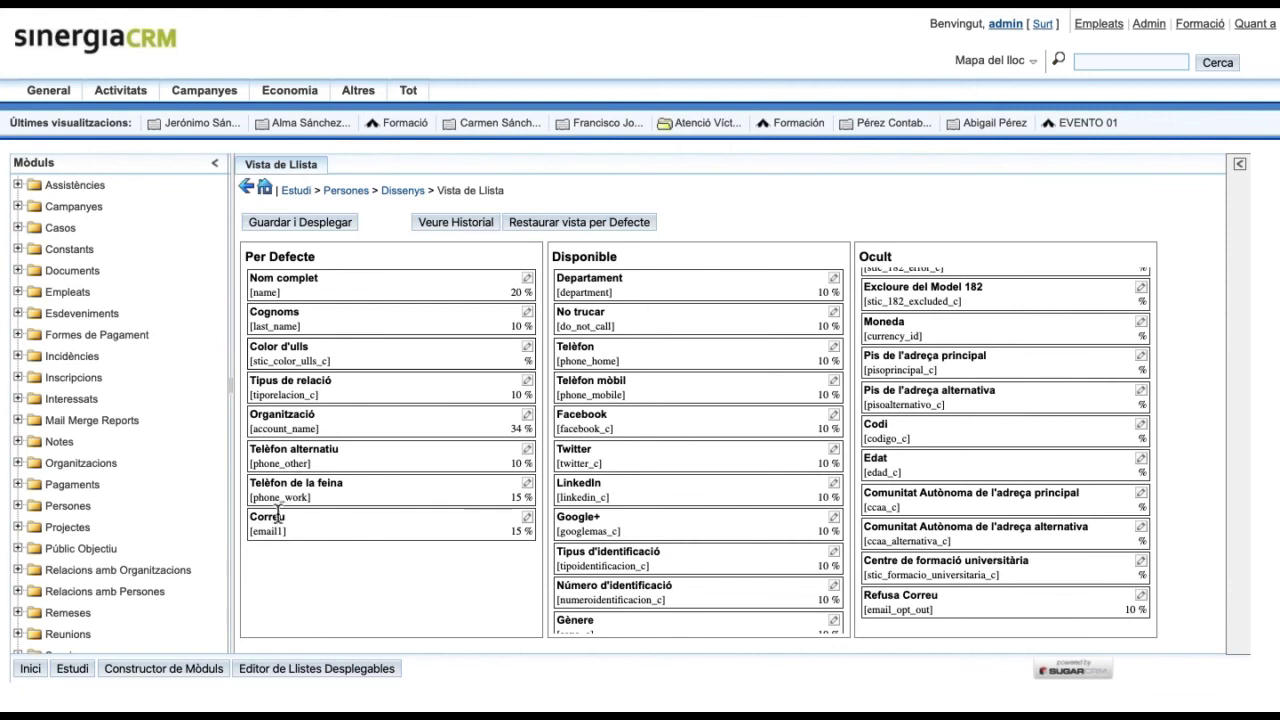
pyautogui.moveTo(270, 490); pyautogui.dragTo(606, 272)
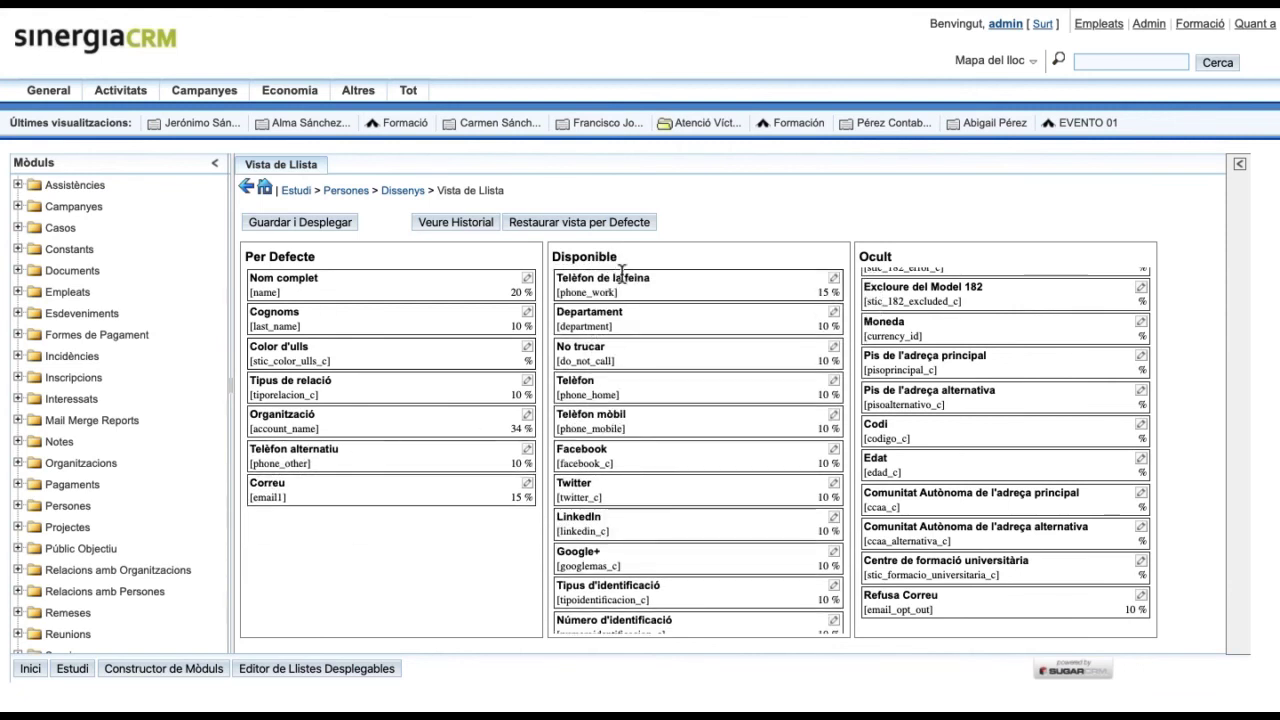
pyautogui.click(332, 227)
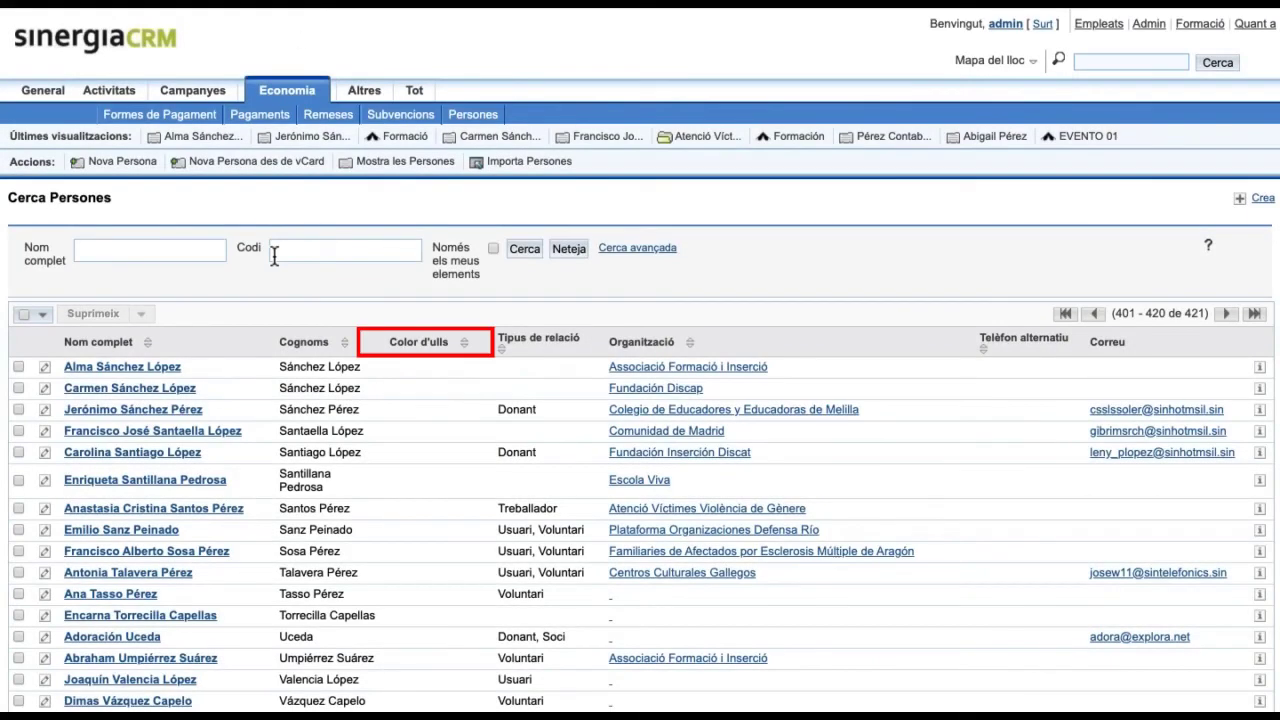
# Step: In the Persones advanced search's list layout options, hide the Tipus de relació column and show Telèfon de la feina
pyautogui.click(614, 249)
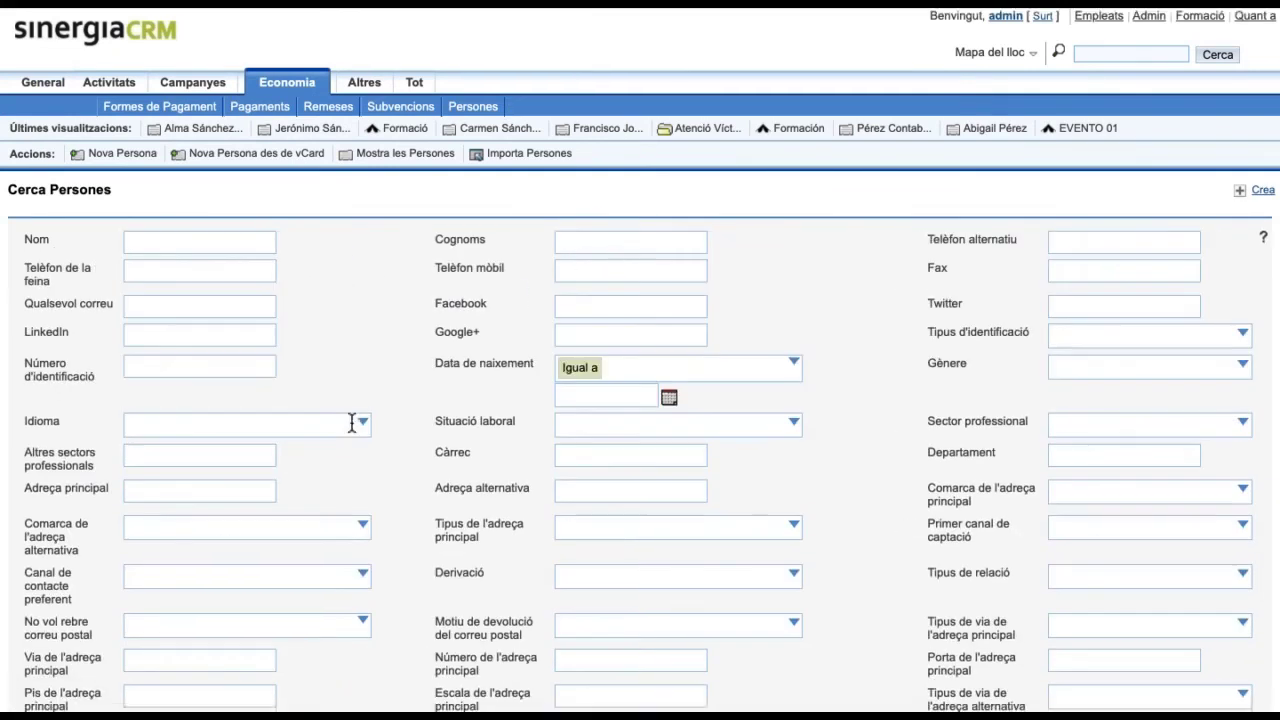
pyautogui.scroll(-6, 357, 423)
pyautogui.click(158, 264)
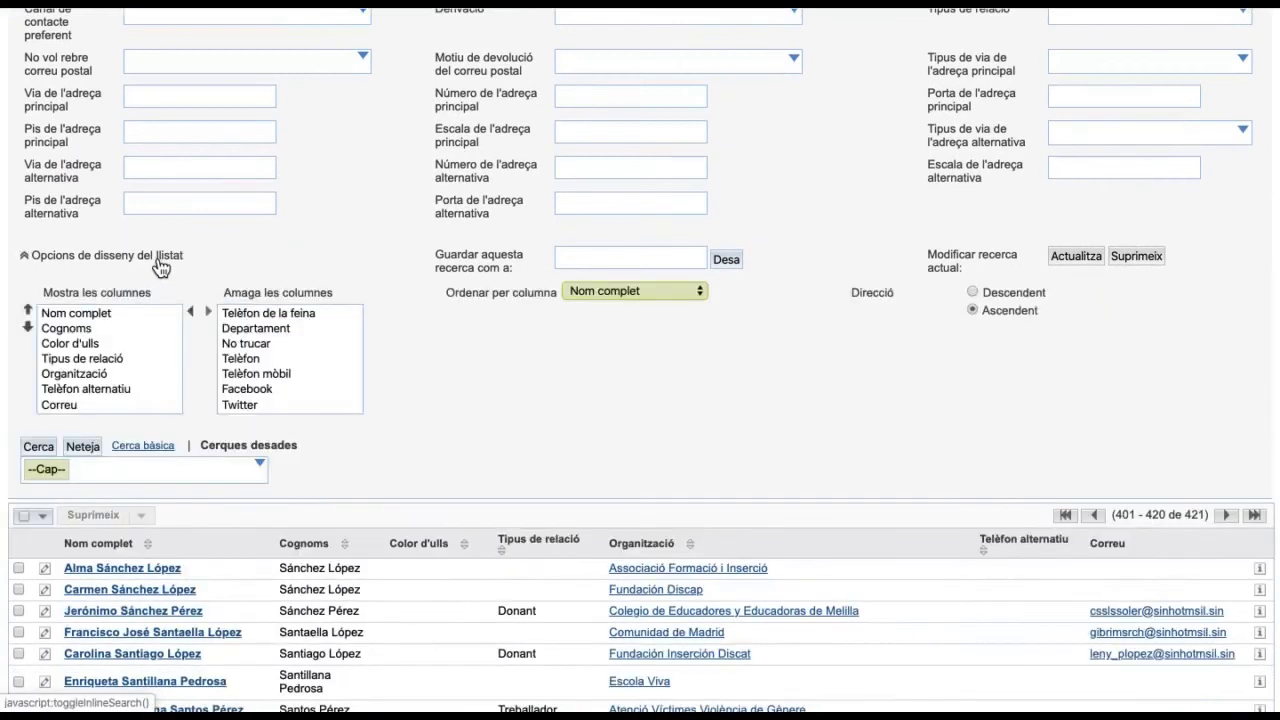
pyautogui.click(112, 357)
pyautogui.click(207, 311)
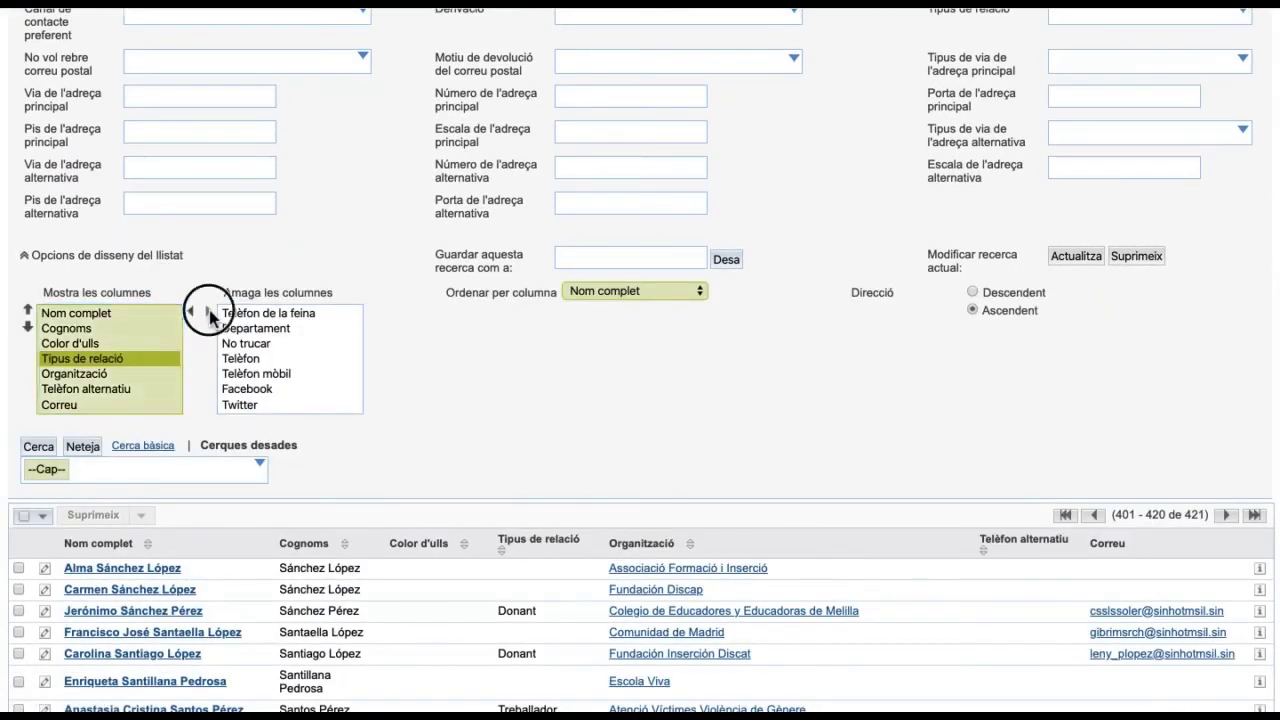
pyautogui.click(255, 313)
pyautogui.click(191, 312)
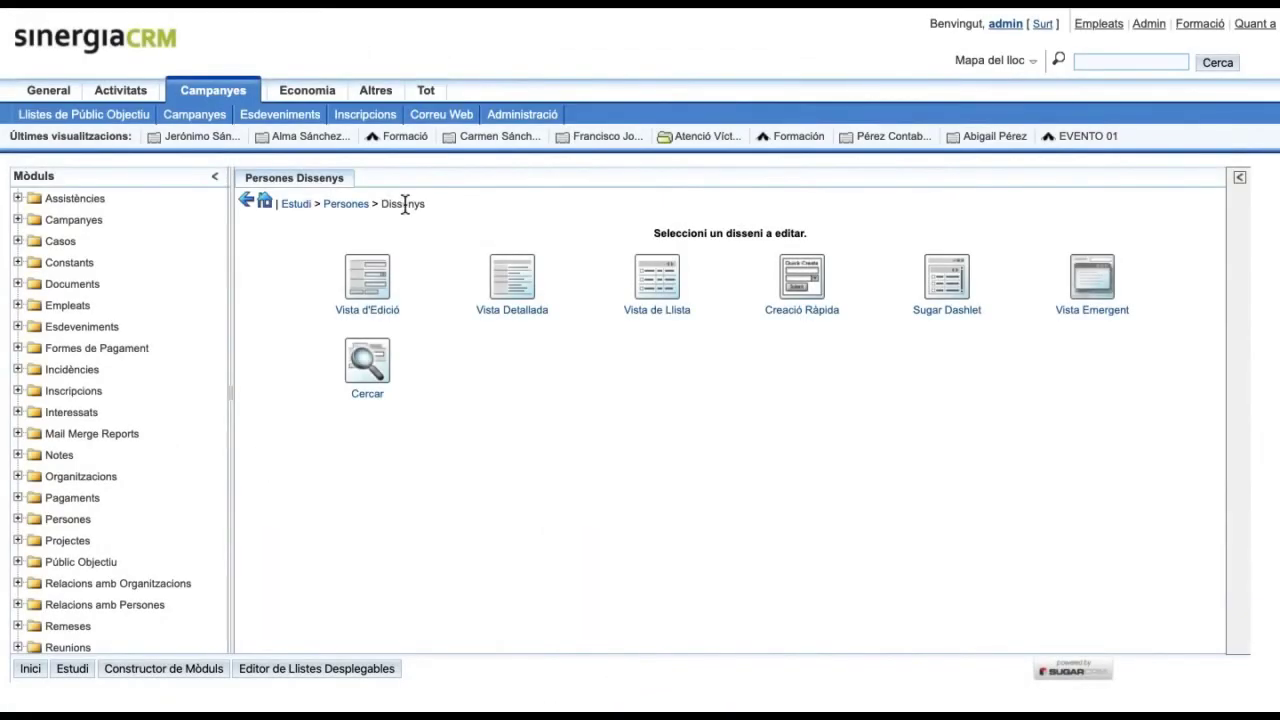
# Step: Copy the edit view layout into the Persones Creació Ràpida layout, and save and deploy it
pyautogui.click(800, 278)
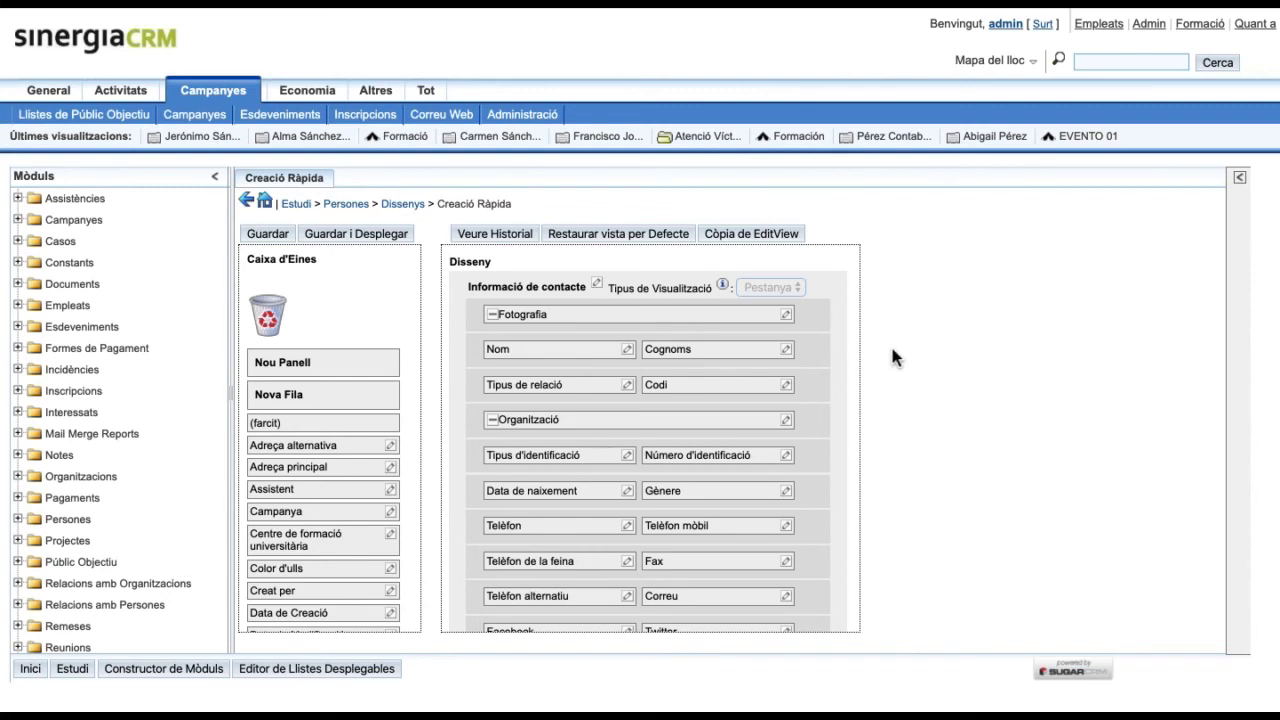
pyautogui.scroll(-5, 711, 413)
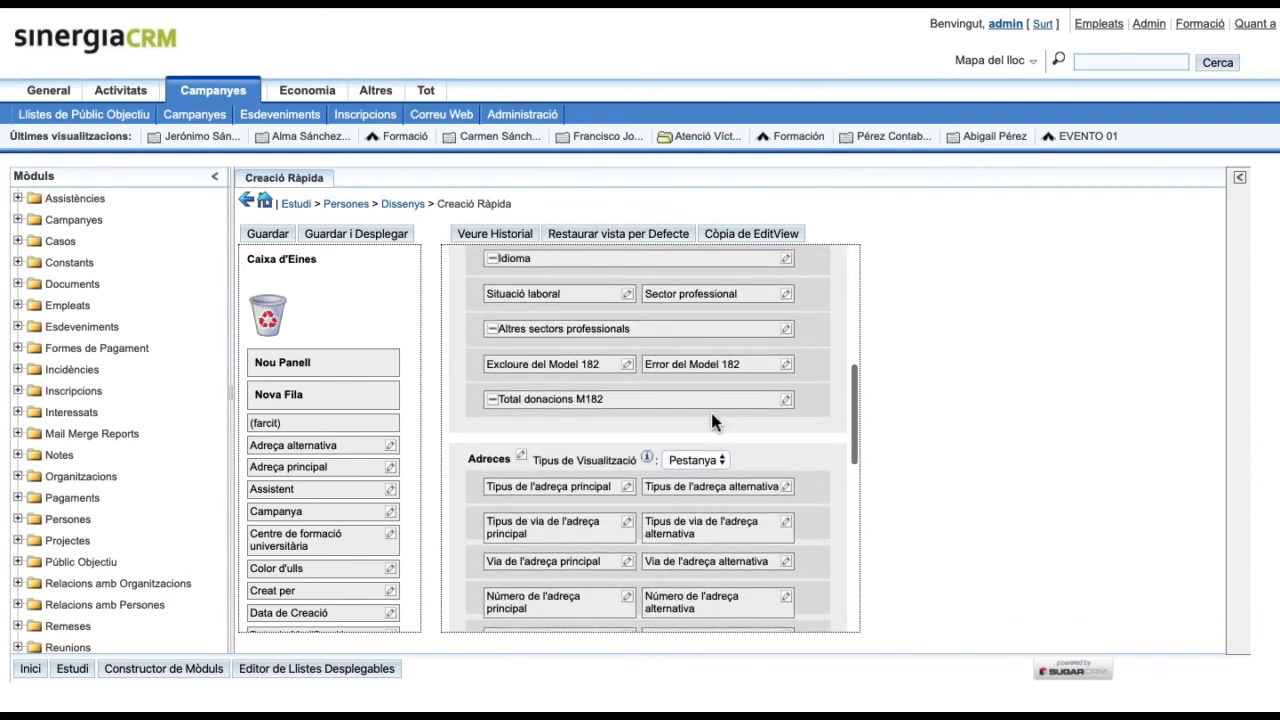
pyautogui.scroll(5, 711, 413)
pyautogui.scroll(-8, 285, 440)
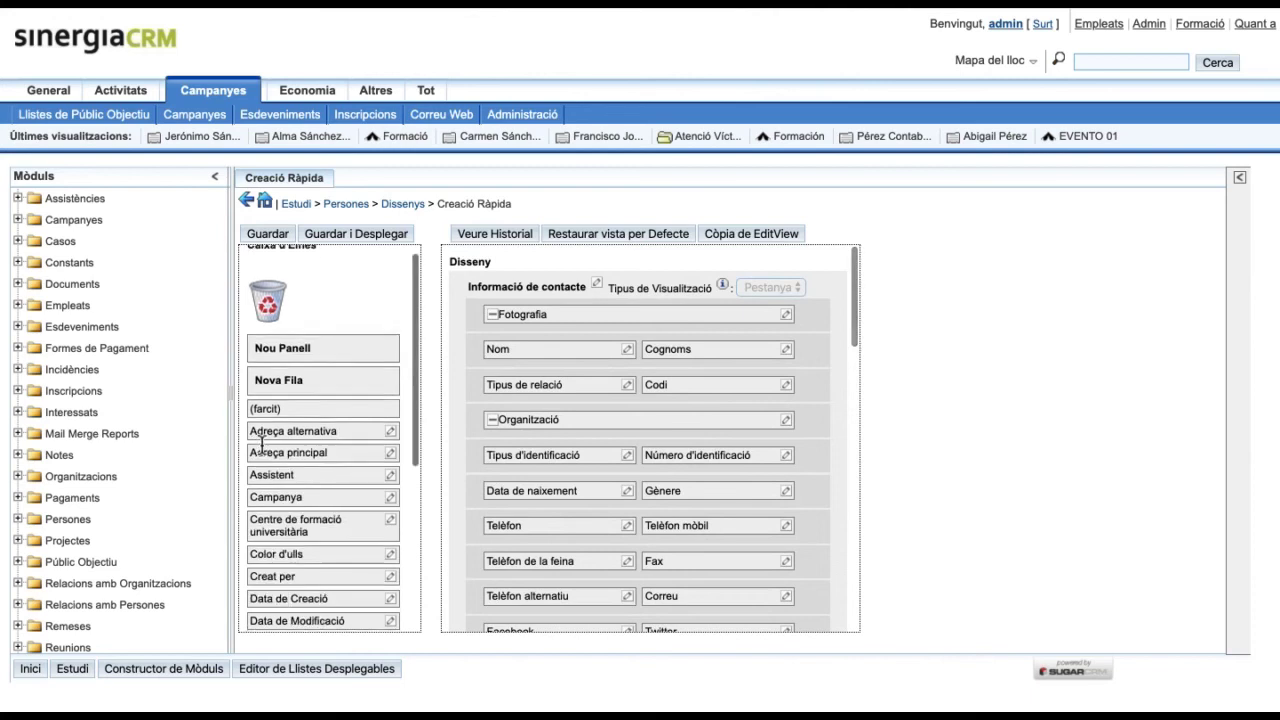
pyautogui.scroll(5, 262, 442)
pyautogui.scroll(3, 262, 442)
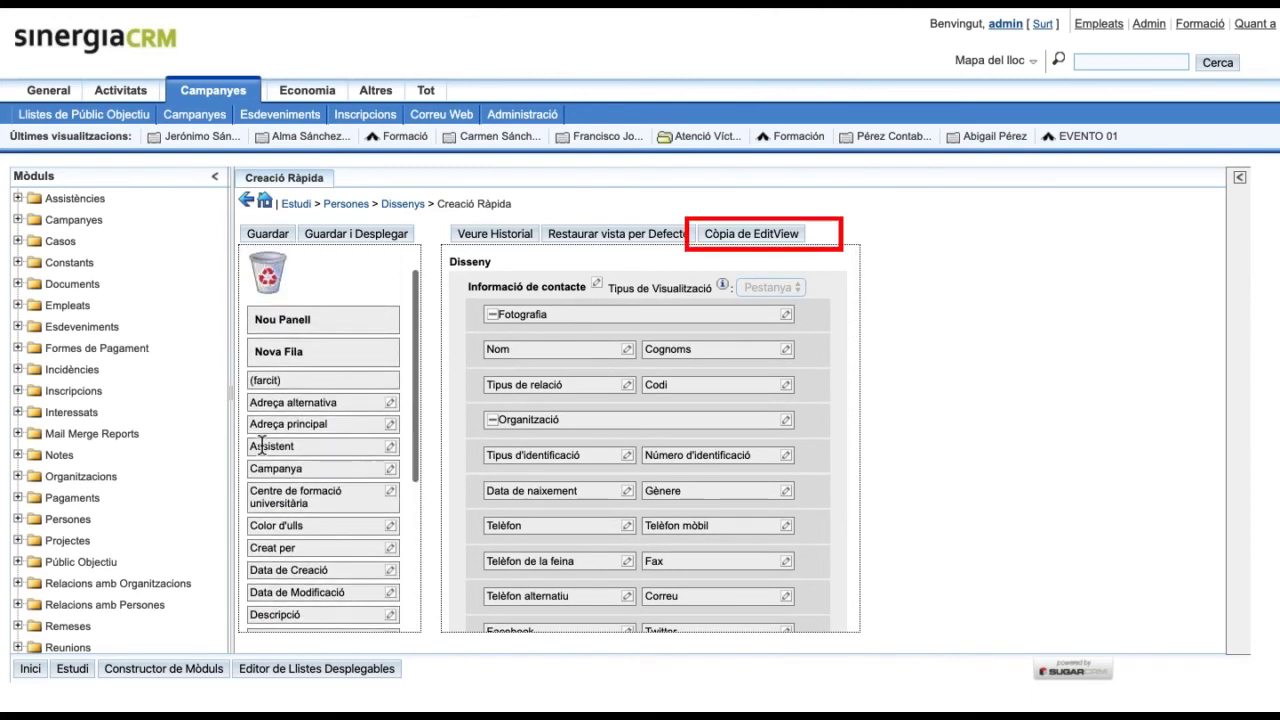
pyautogui.click(768, 238)
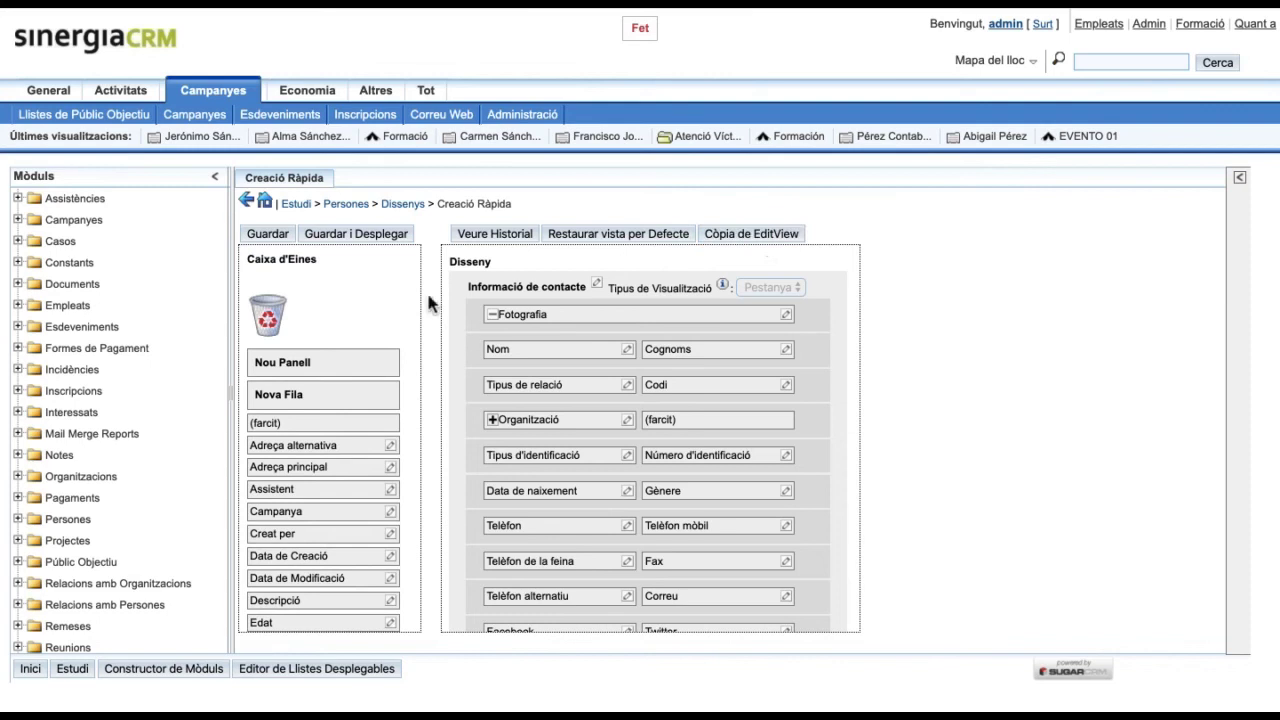
pyautogui.click(378, 247)
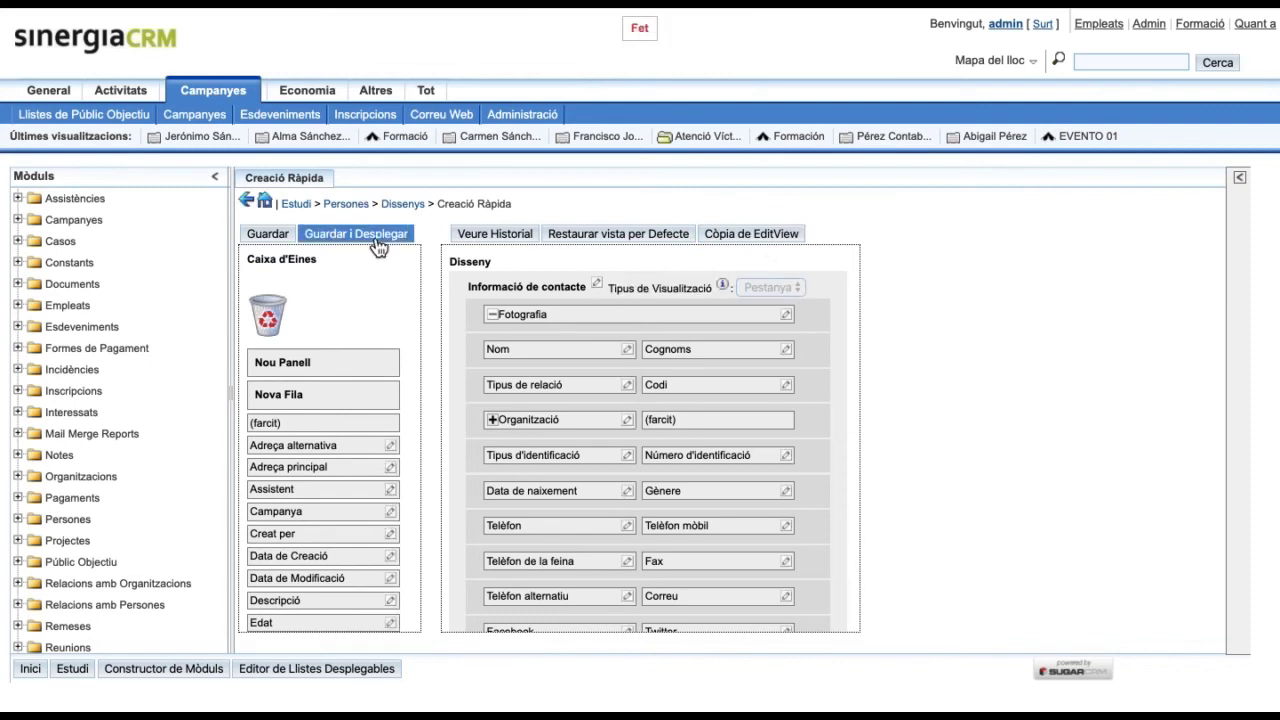
# Step: Move the Usuari field to Disponible in the Sugar Dashlet list view, save and deploy it, and return to the dashlet layouts
pyautogui.click(403, 204)
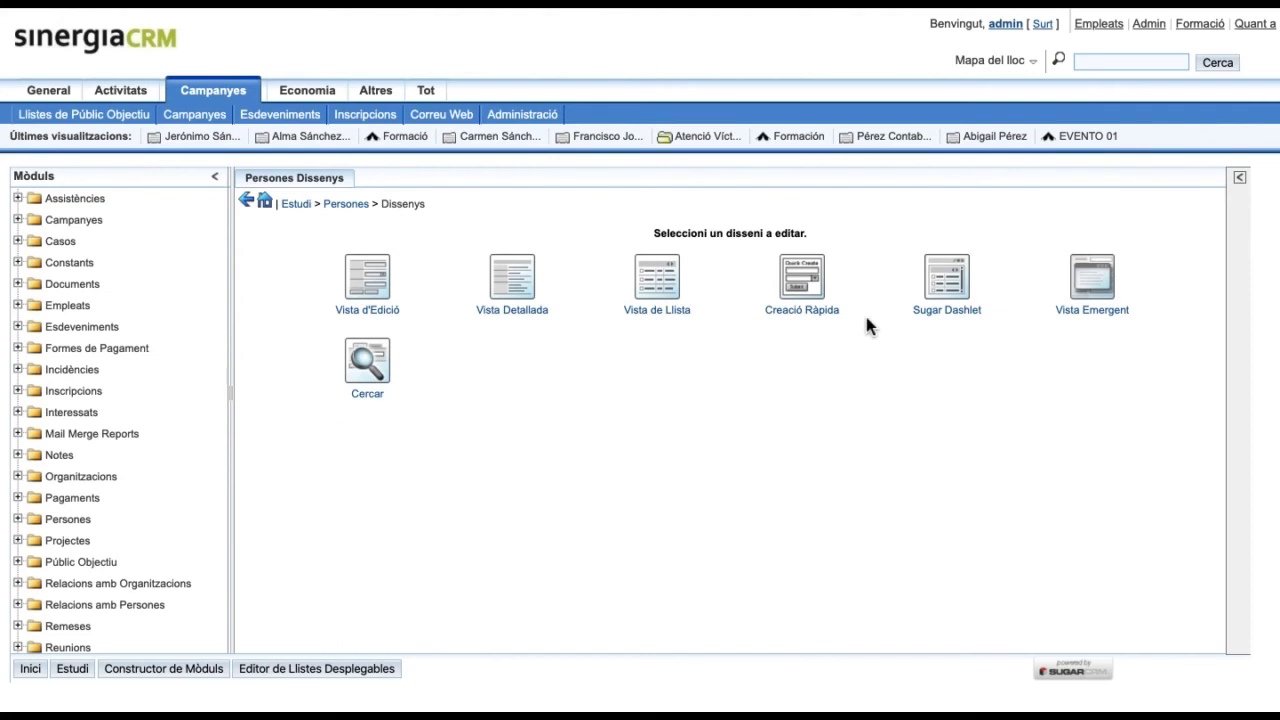
pyautogui.click(946, 278)
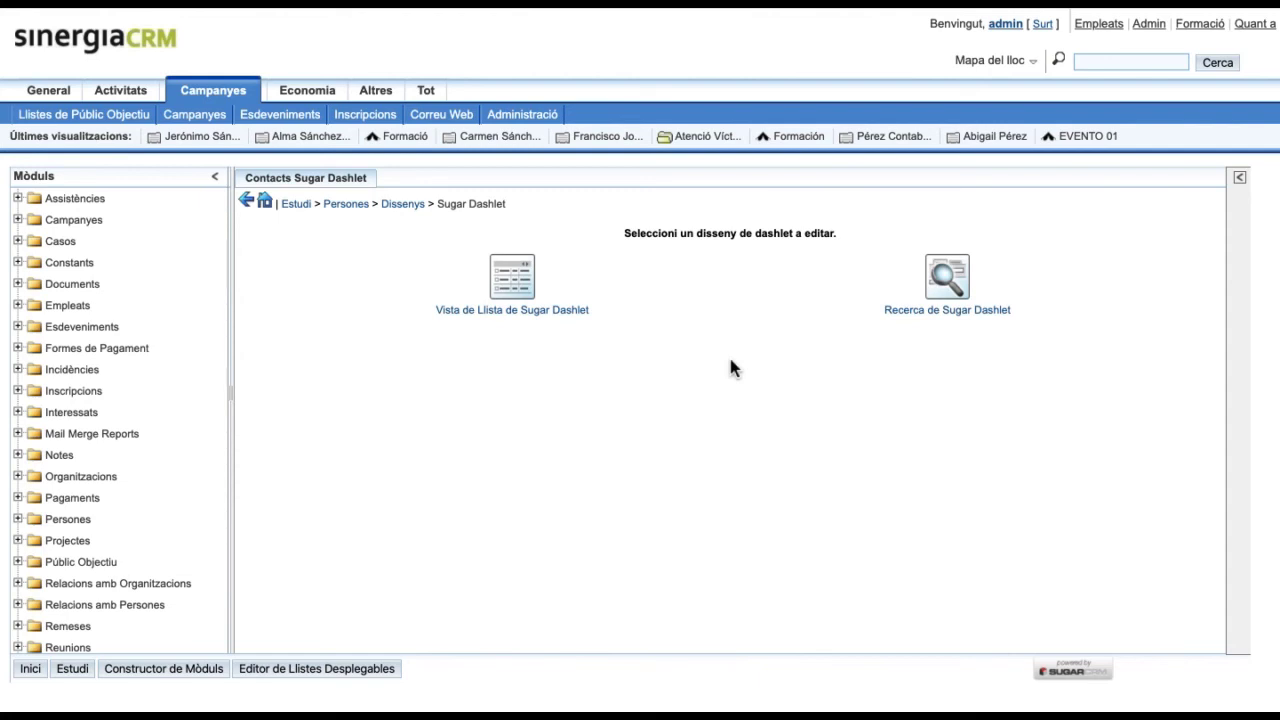
pyautogui.click(522, 284)
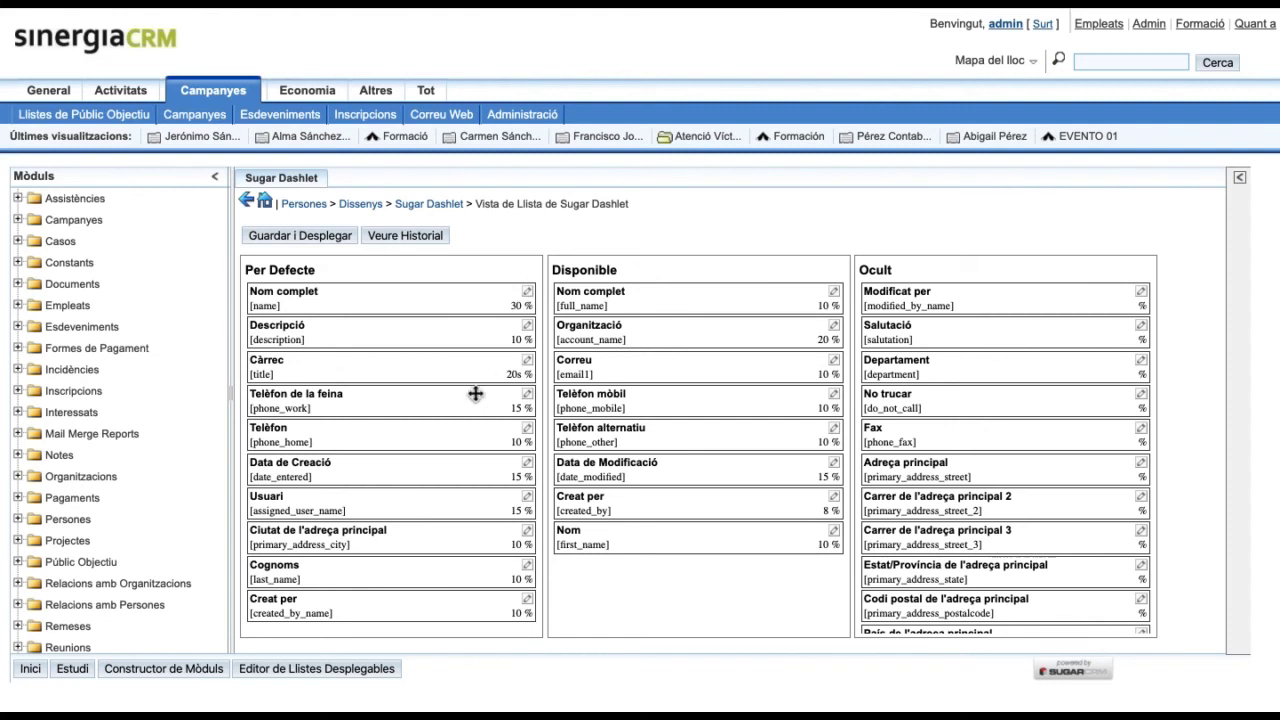
pyautogui.moveTo(384, 498); pyautogui.dragTo(692, 296)
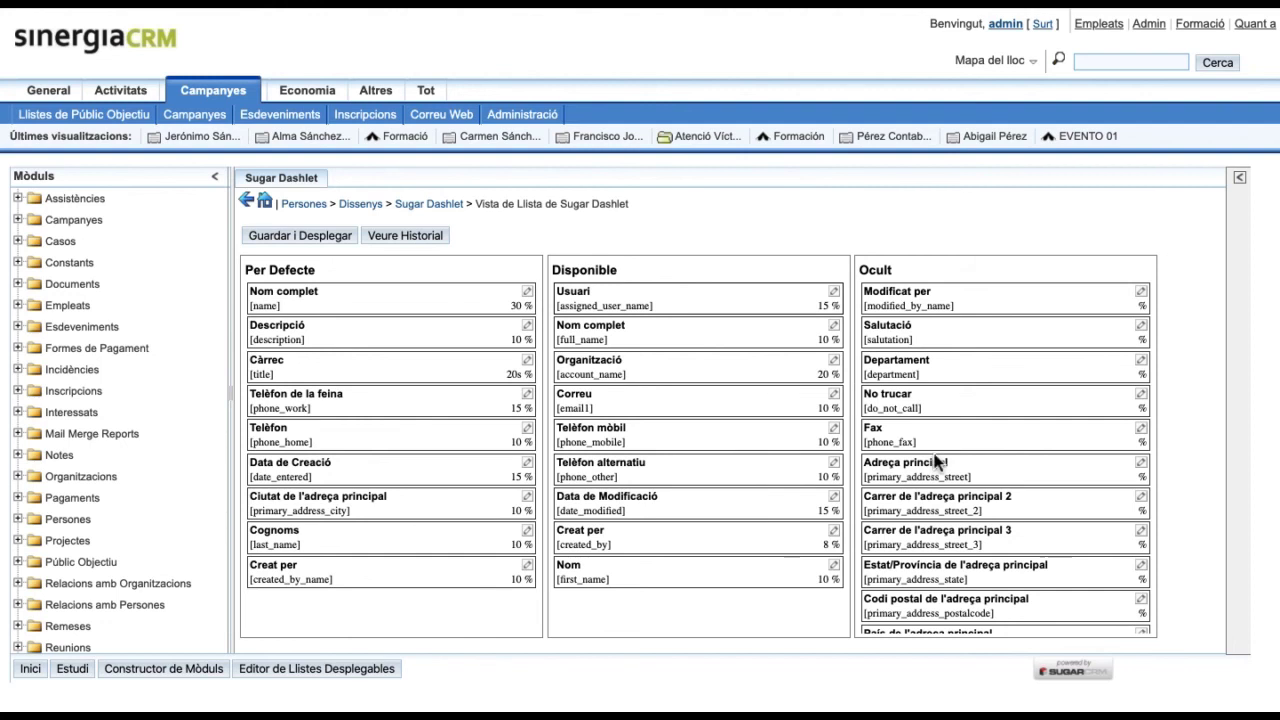
pyautogui.click(296, 238)
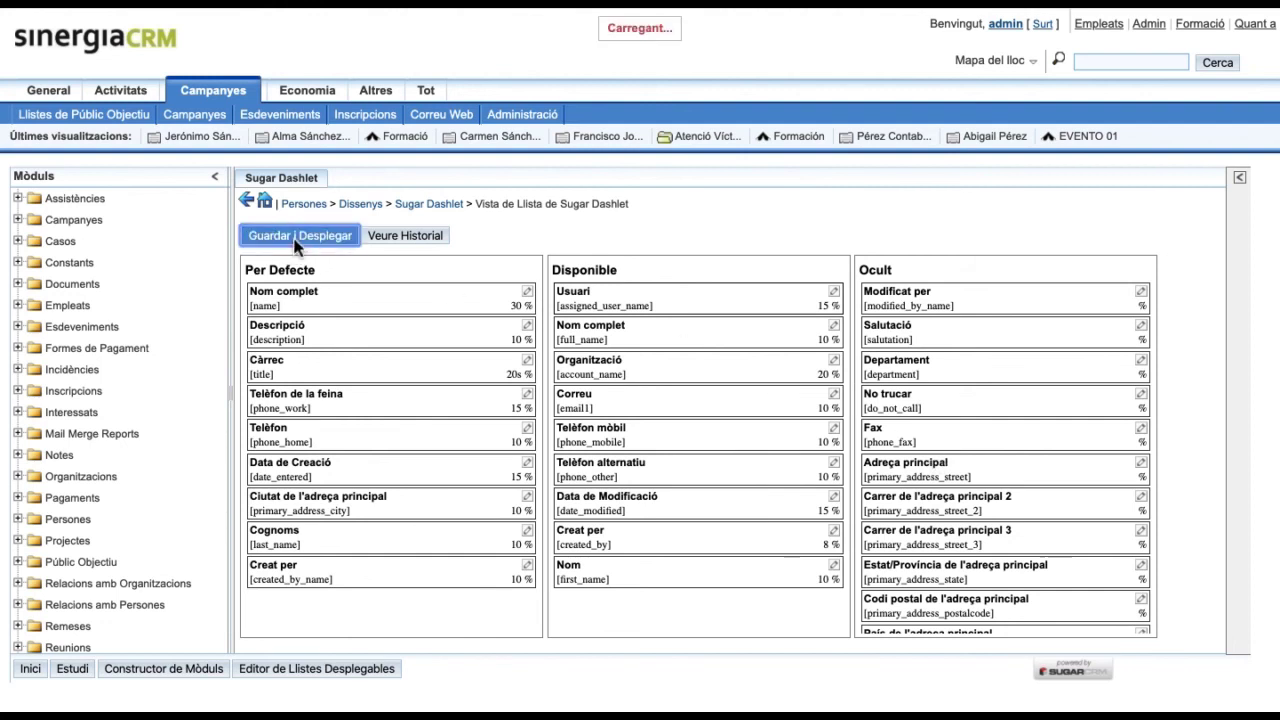
pyautogui.click(432, 204)
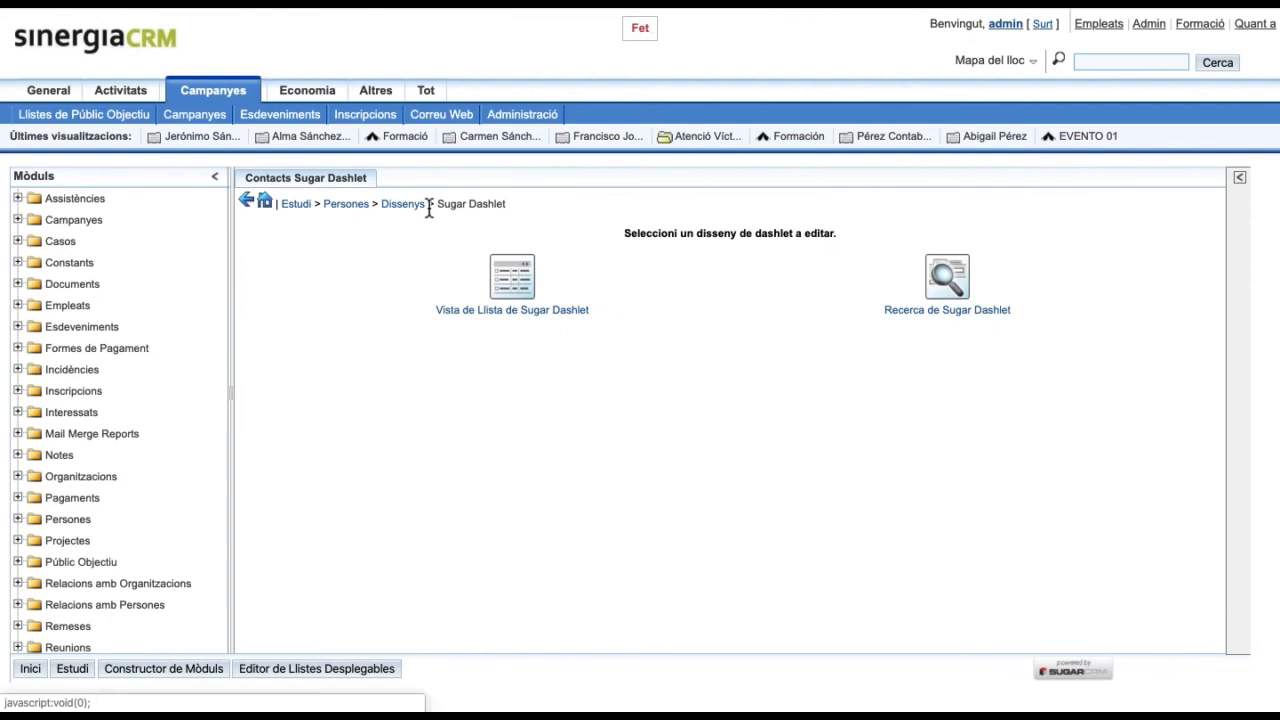
# Step: In the Sugar Dashlet search layout, add Color d'ulls to Per Defecte below Data de Creació, and save and deploy it
pyautogui.click(914, 311)
pyautogui.scroll(-15, 773, 405)
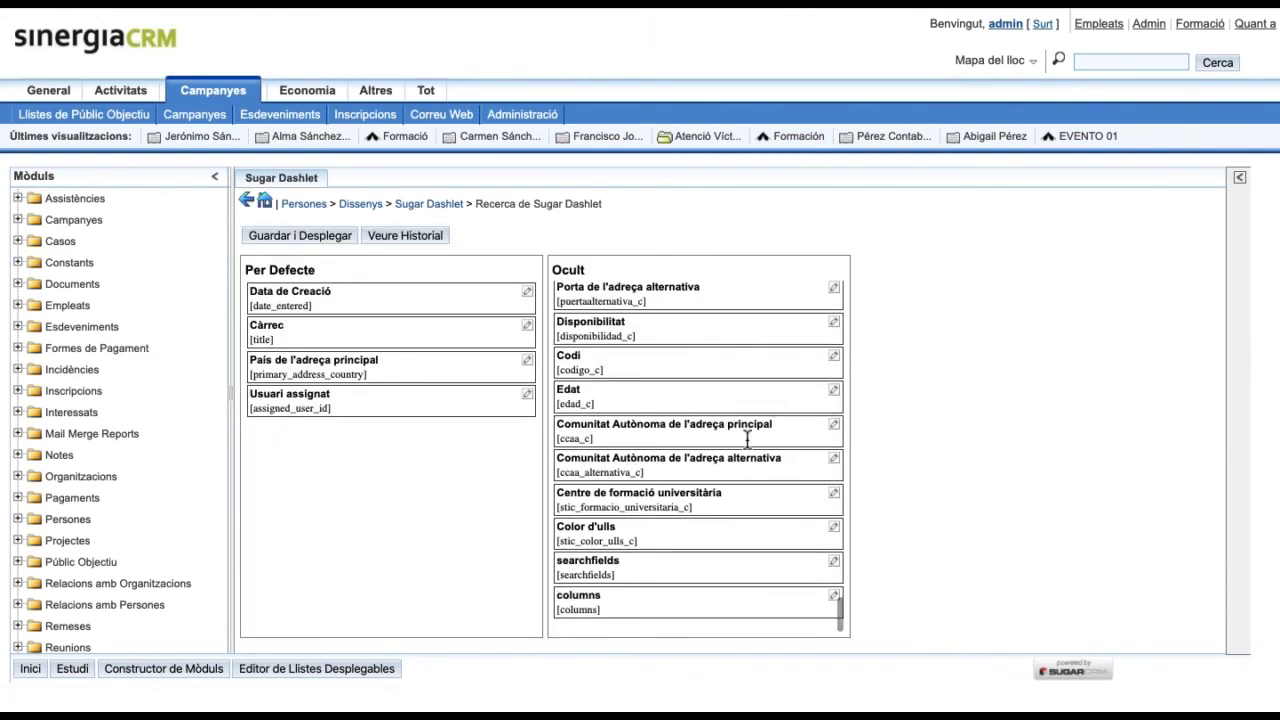
pyautogui.moveTo(591, 526); pyautogui.dragTo(320, 334)
pyautogui.click(312, 234)
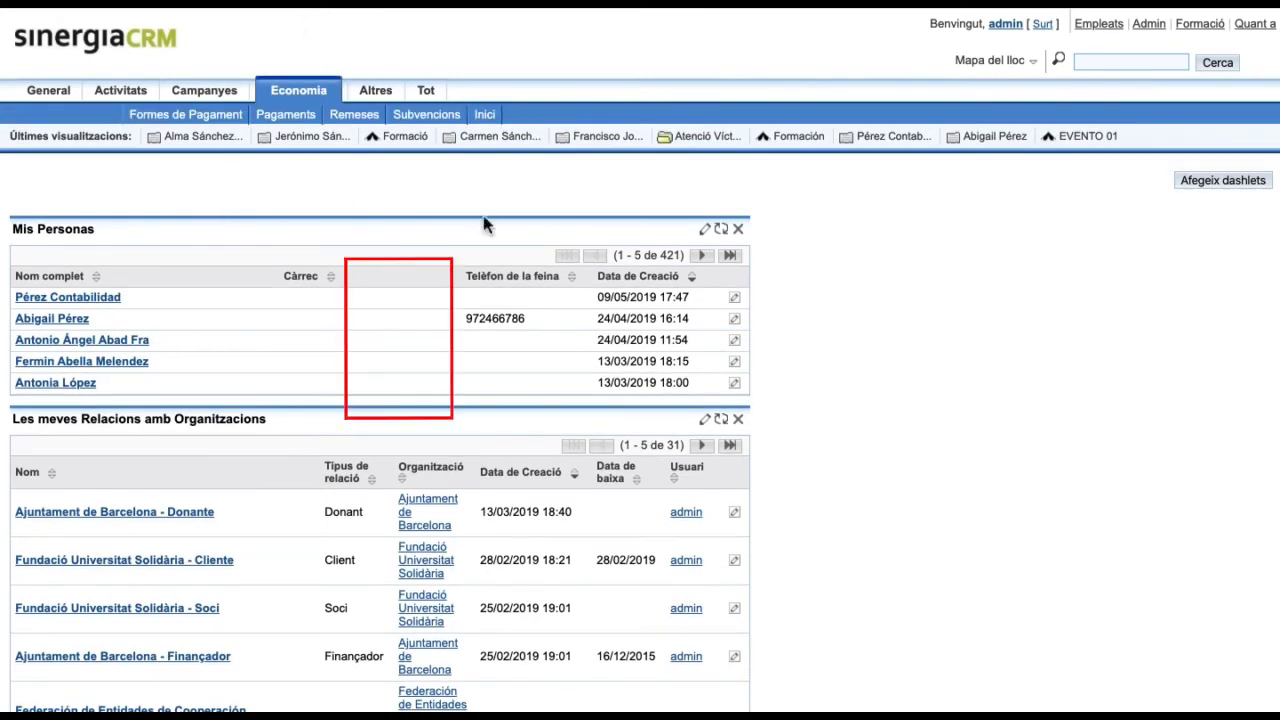
# Step: In the Mis Personas dashlet options, try blaus in the Color d'ulls filter and close the options without saving
pyautogui.click(704, 229)
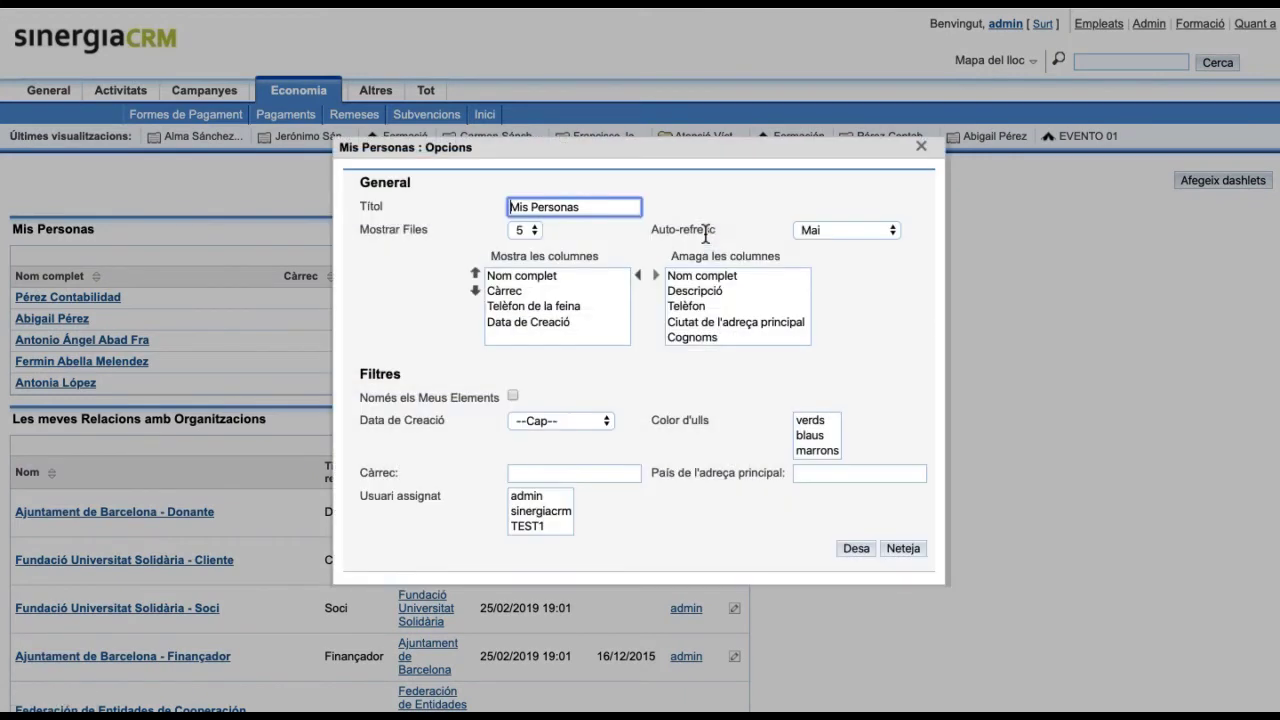
pyautogui.click(816, 421)
pyautogui.click(817, 435)
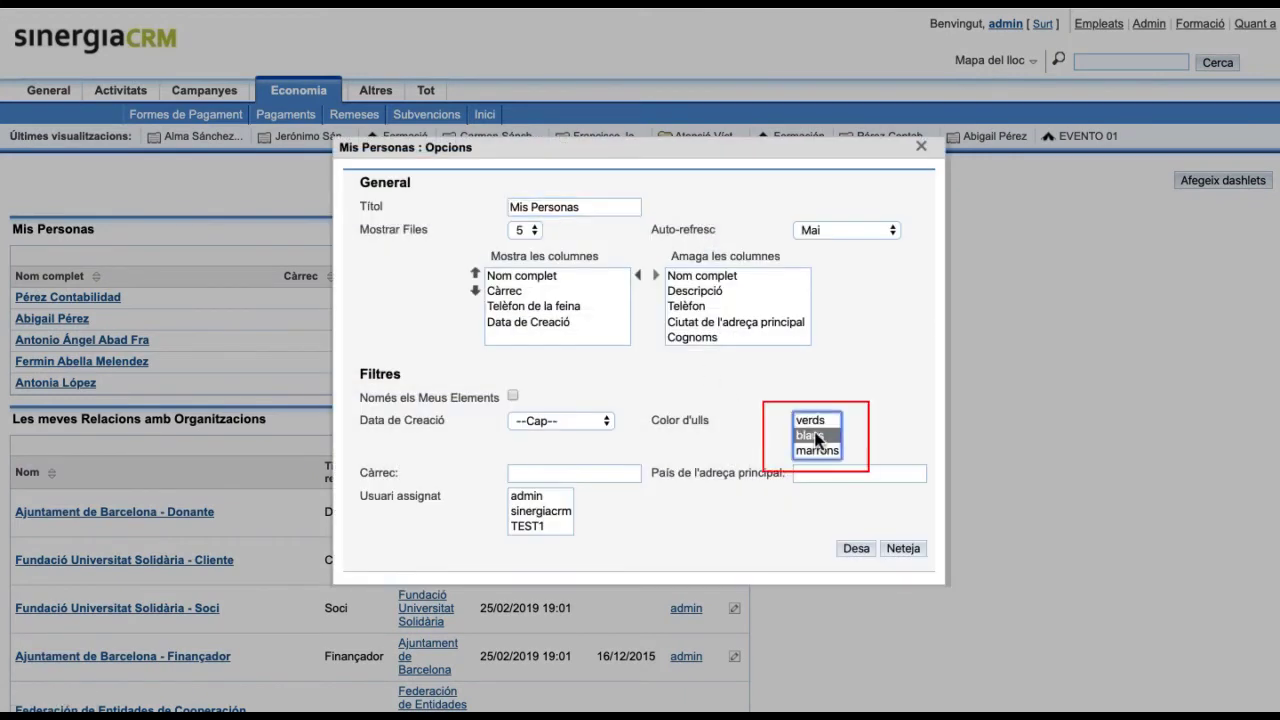
pyautogui.click(900, 560)
pyautogui.click(922, 150)
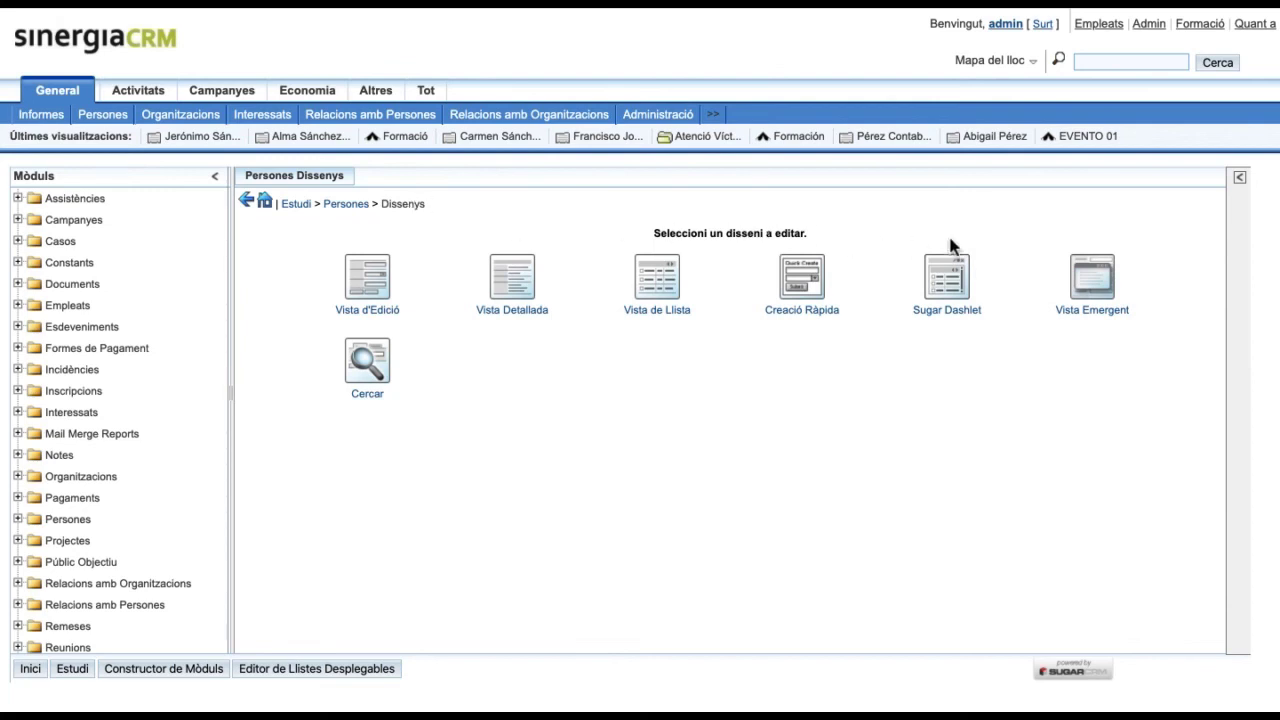
# Step: In the popup list view, add Color d'ulls, Centre de formació universitària and one more hidden field below Nom complet in Per Defecte, and save and deploy
pyautogui.click(1097, 286)
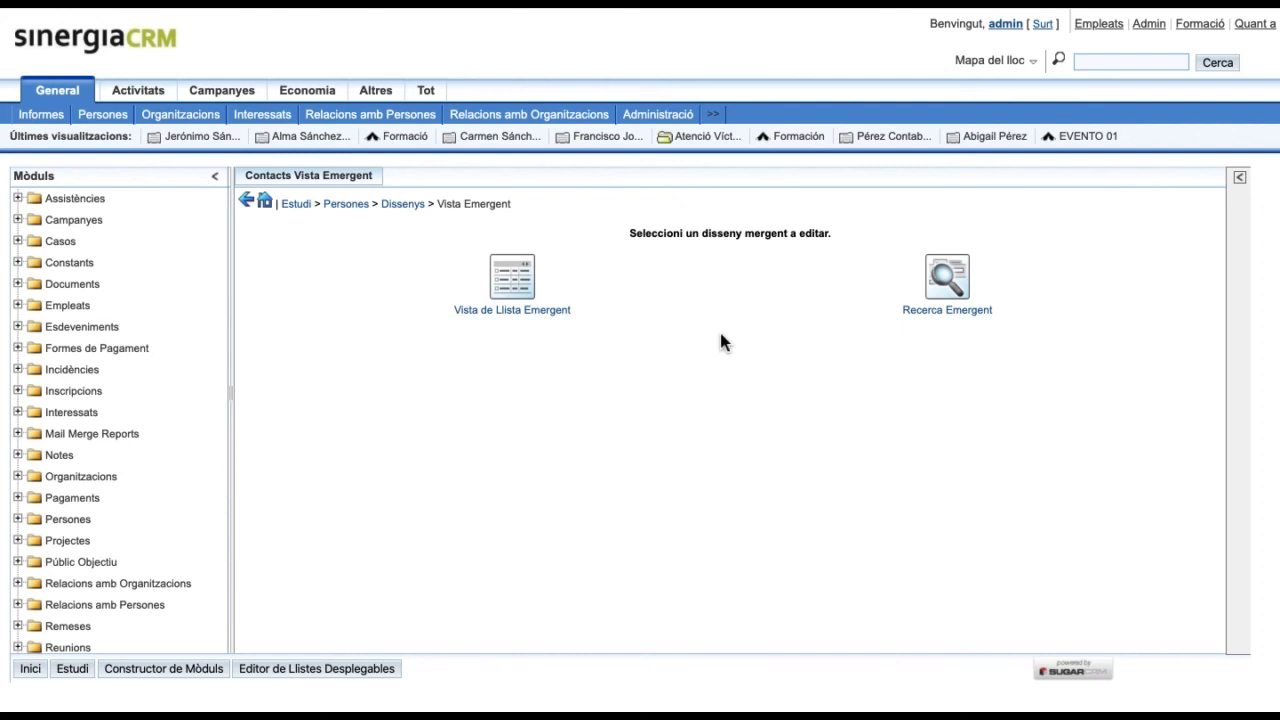
pyautogui.click(512, 278)
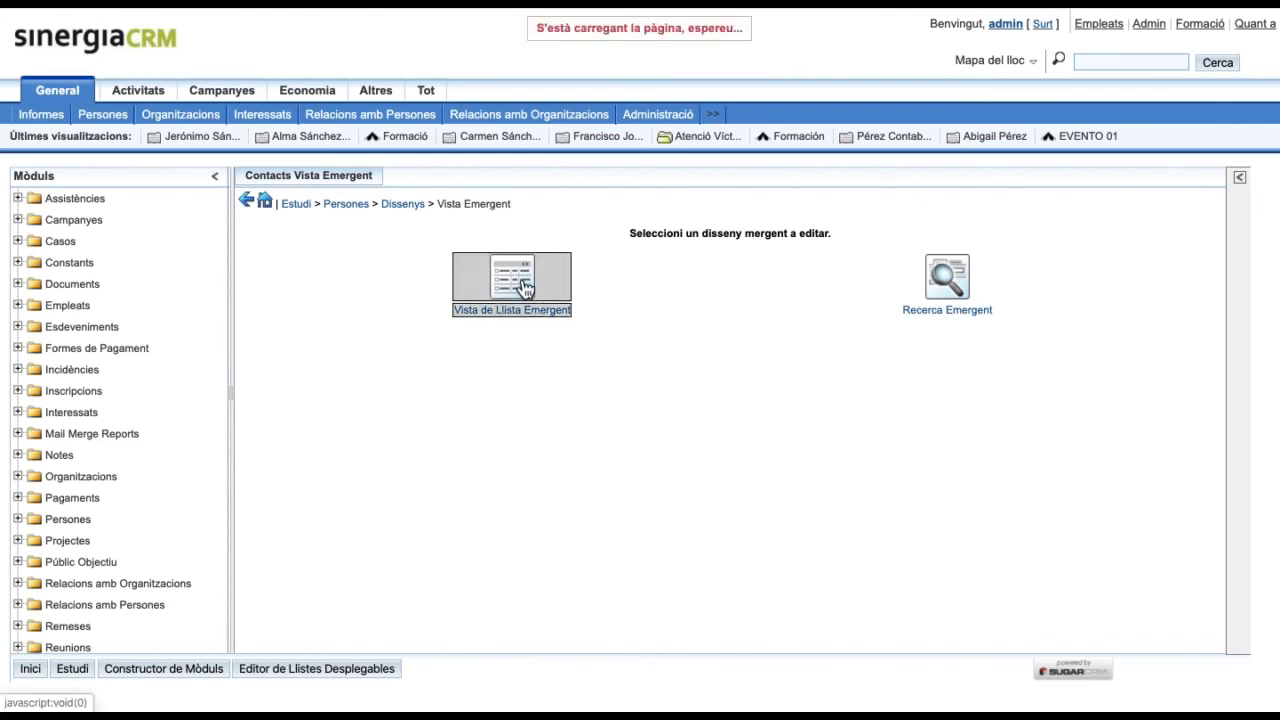
pyautogui.scroll(-10, 745, 479)
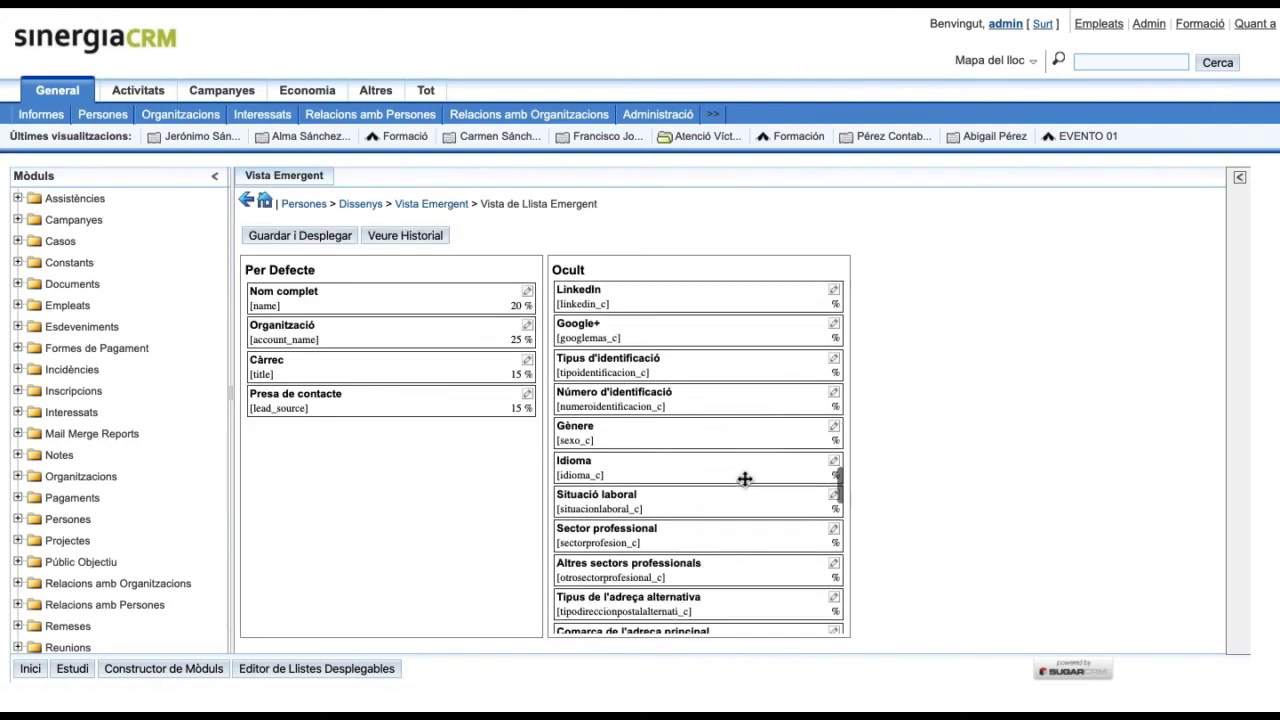
pyautogui.moveTo(590, 600); pyautogui.dragTo(343, 338)
pyautogui.moveTo(634, 603); pyautogui.dragTo(341, 366)
pyautogui.scroll(8, 649, 392)
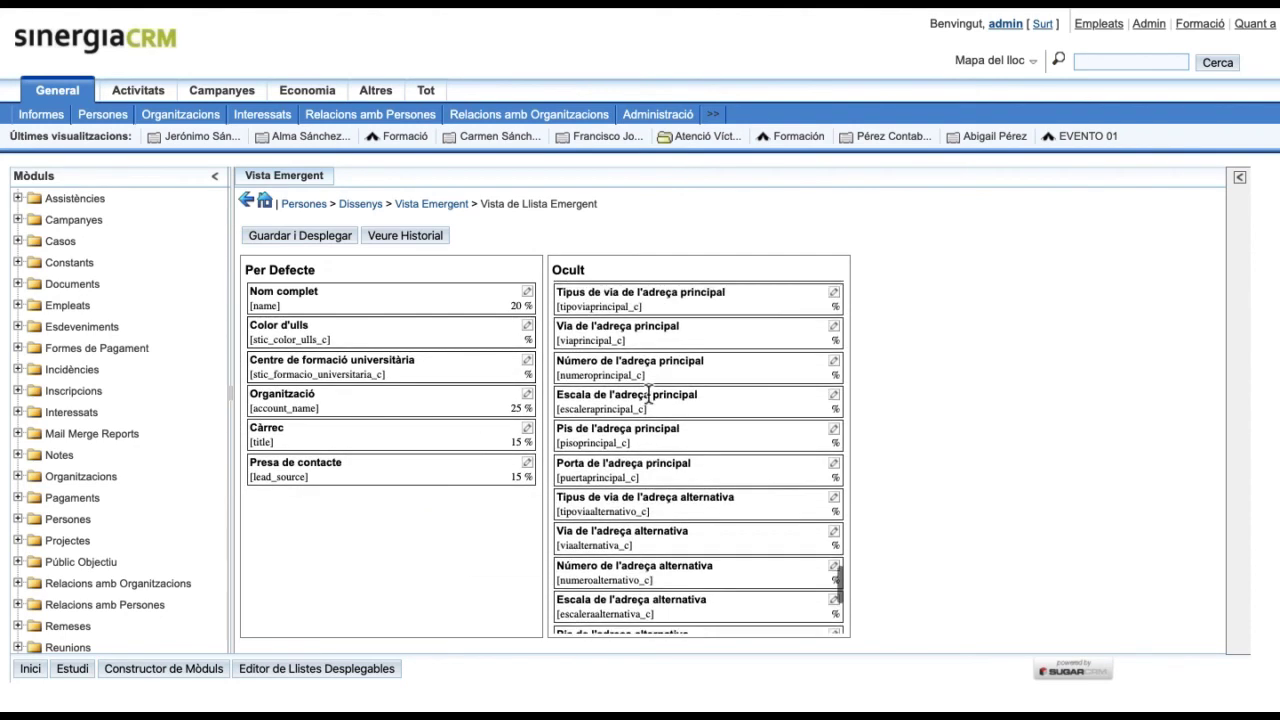
pyautogui.scroll(10, 649, 392)
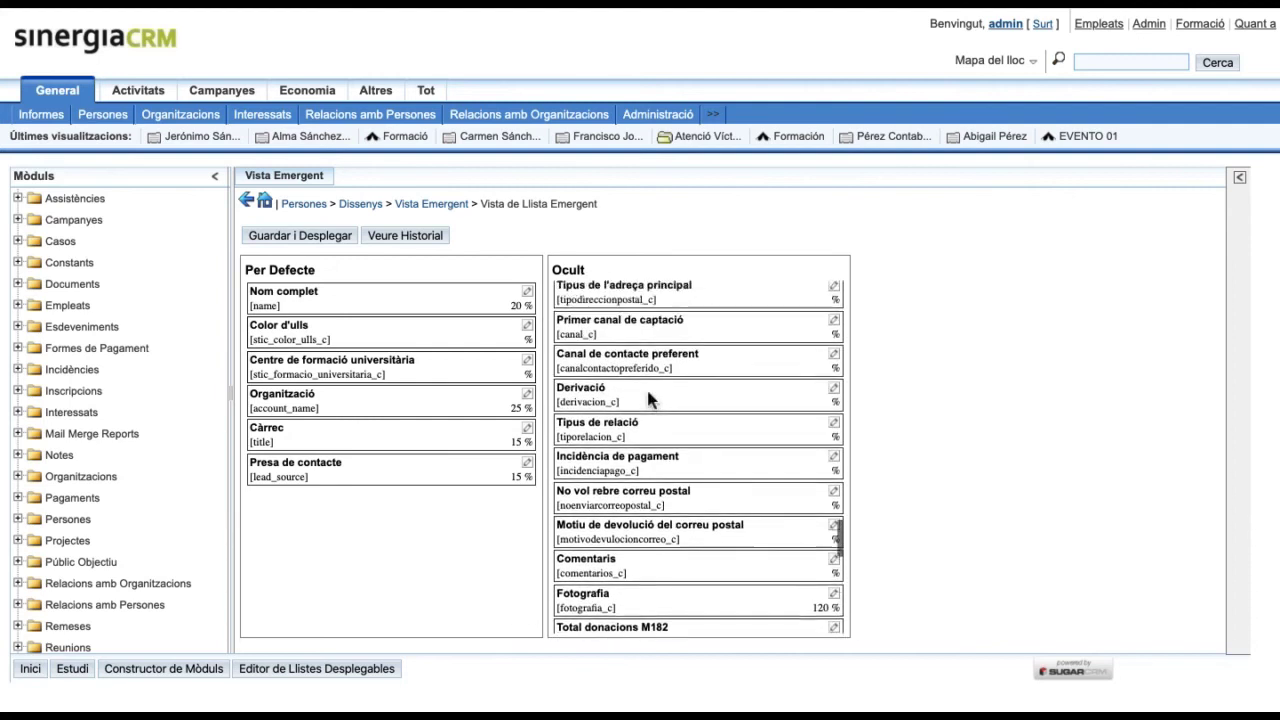
pyautogui.scroll(10, 649, 395)
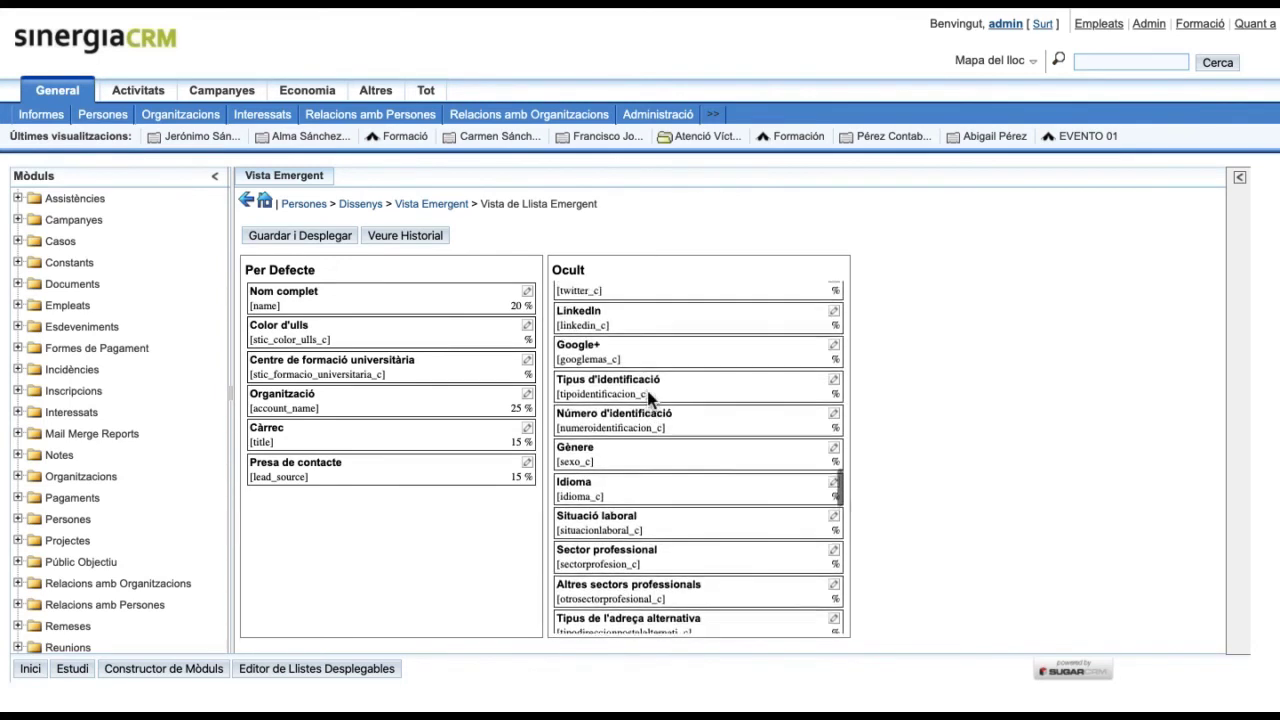
pyautogui.scroll(1, 649, 395)
pyautogui.moveTo(651, 389); pyautogui.dragTo(335, 374)
pyautogui.click(306, 239)
# Step: In the popup search layout, move Número de l'adreça principal and Escala de l'adreça principal from Per Defecte to Ocult
pyautogui.click(449, 205)
pyautogui.click(948, 285)
pyautogui.scroll(-2, 397, 511)
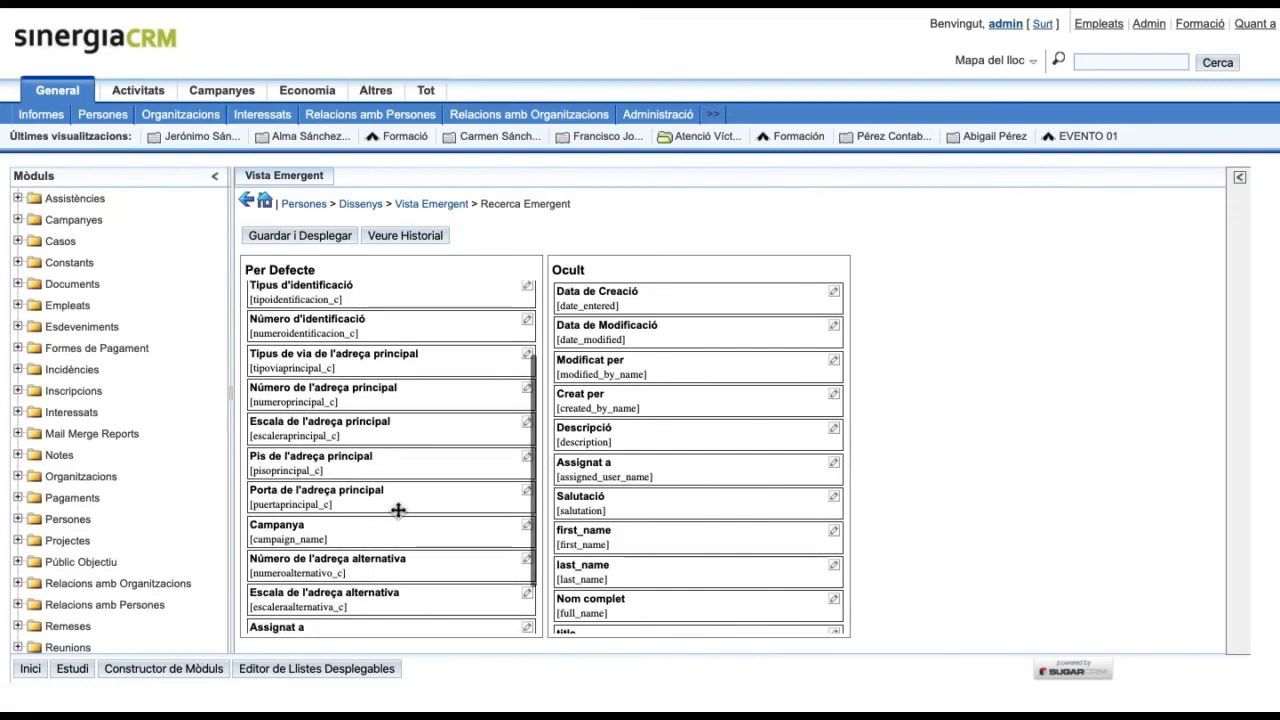
pyautogui.moveTo(334, 389); pyautogui.dragTo(586, 303)
pyautogui.moveTo(334, 391); pyautogui.dragTo(598, 335)
# Step: Add Color d'ulls and Centre de formació universitària below Nom complet in the popup search's Per Defecte fields, and save and deploy it
pyautogui.scroll(-5, 634, 557)
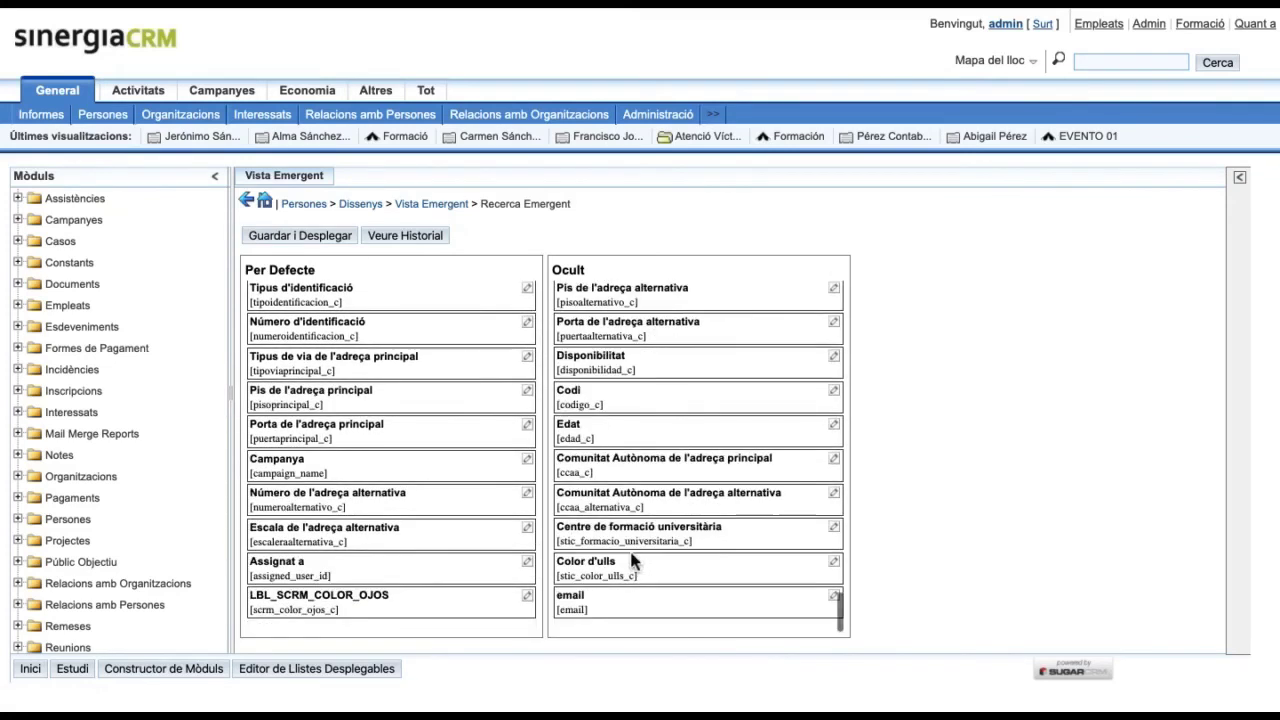
pyautogui.moveTo(634, 562); pyautogui.dragTo(285, 348)
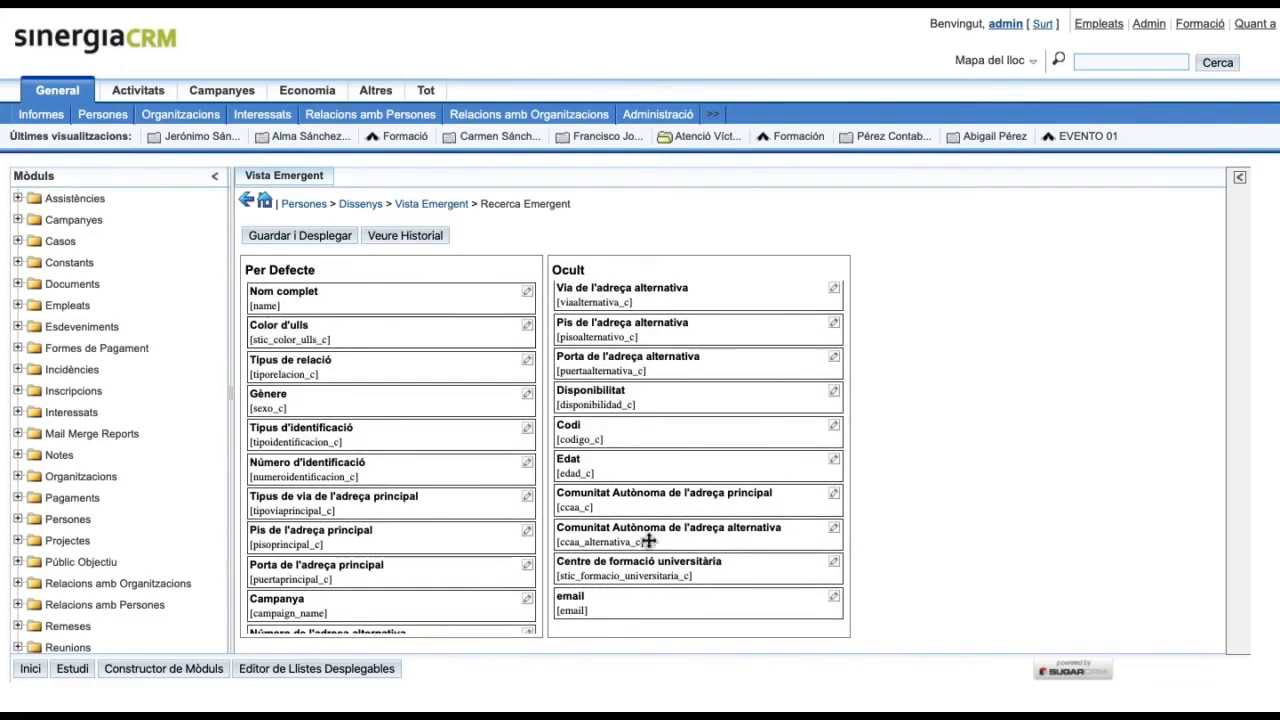
pyautogui.moveTo(645, 578); pyautogui.dragTo(392, 394)
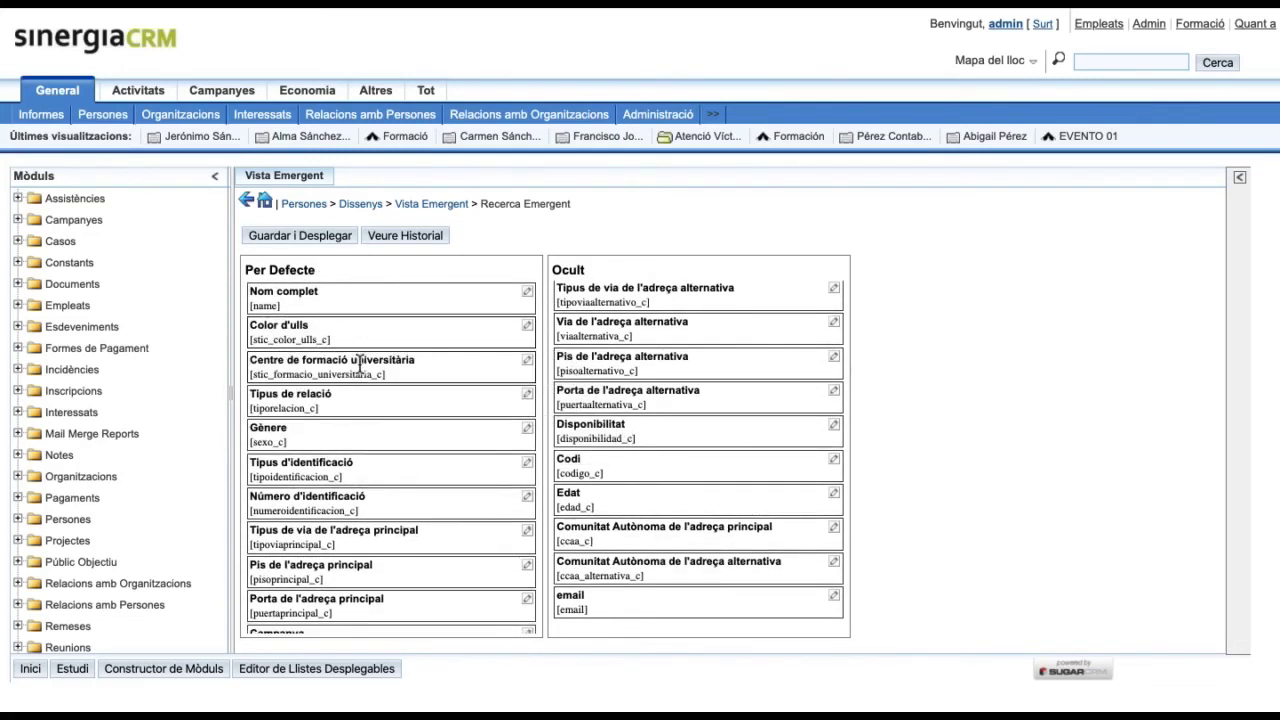
pyautogui.click(305, 235)
# Step: In the basic search layout, move Codi to Ocult, add Telèfon mòbil and Ciutat de l'adreça principal to Per Defecte, and save and deploy
pyautogui.click(367, 362)
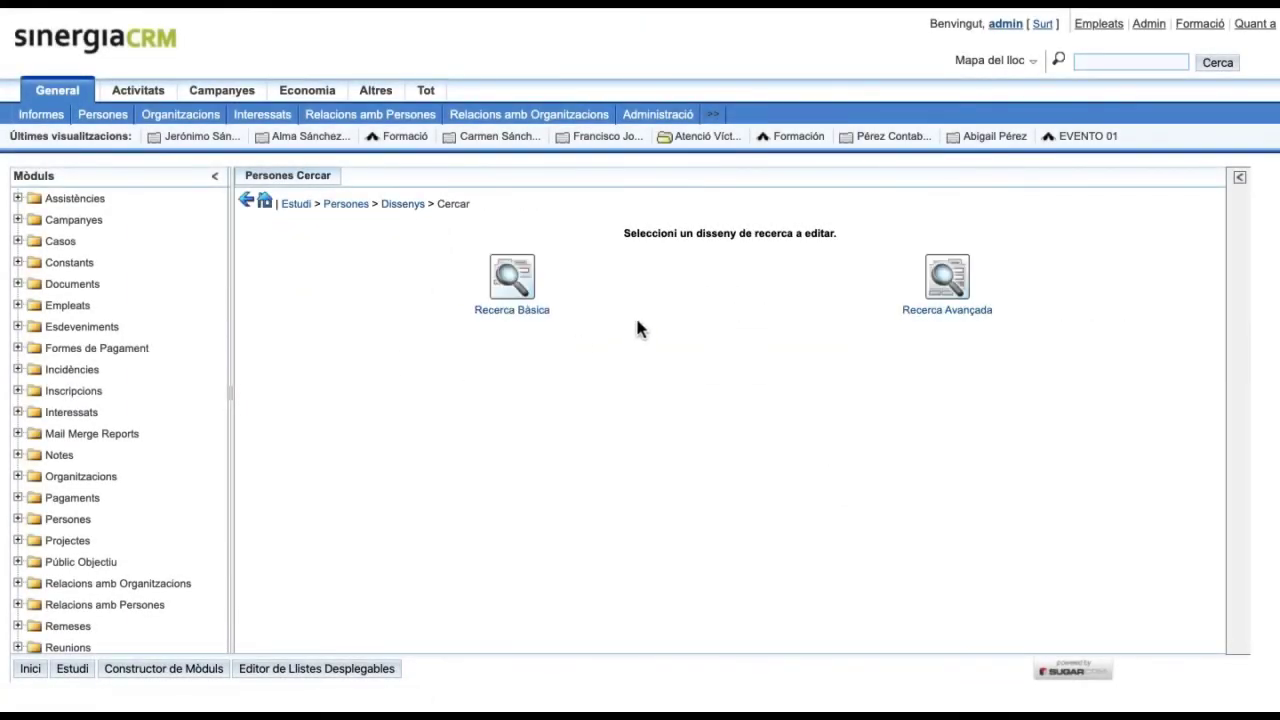
pyautogui.click(524, 290)
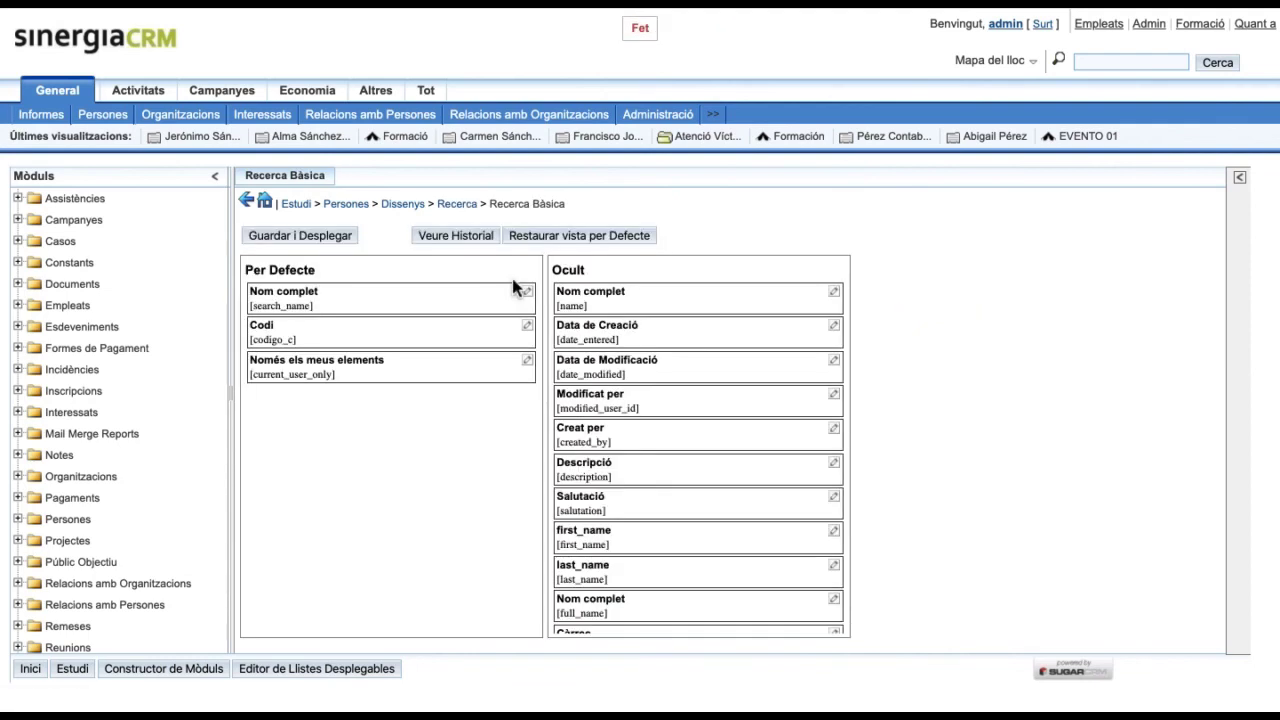
pyautogui.moveTo(411, 337); pyautogui.dragTo(723, 315)
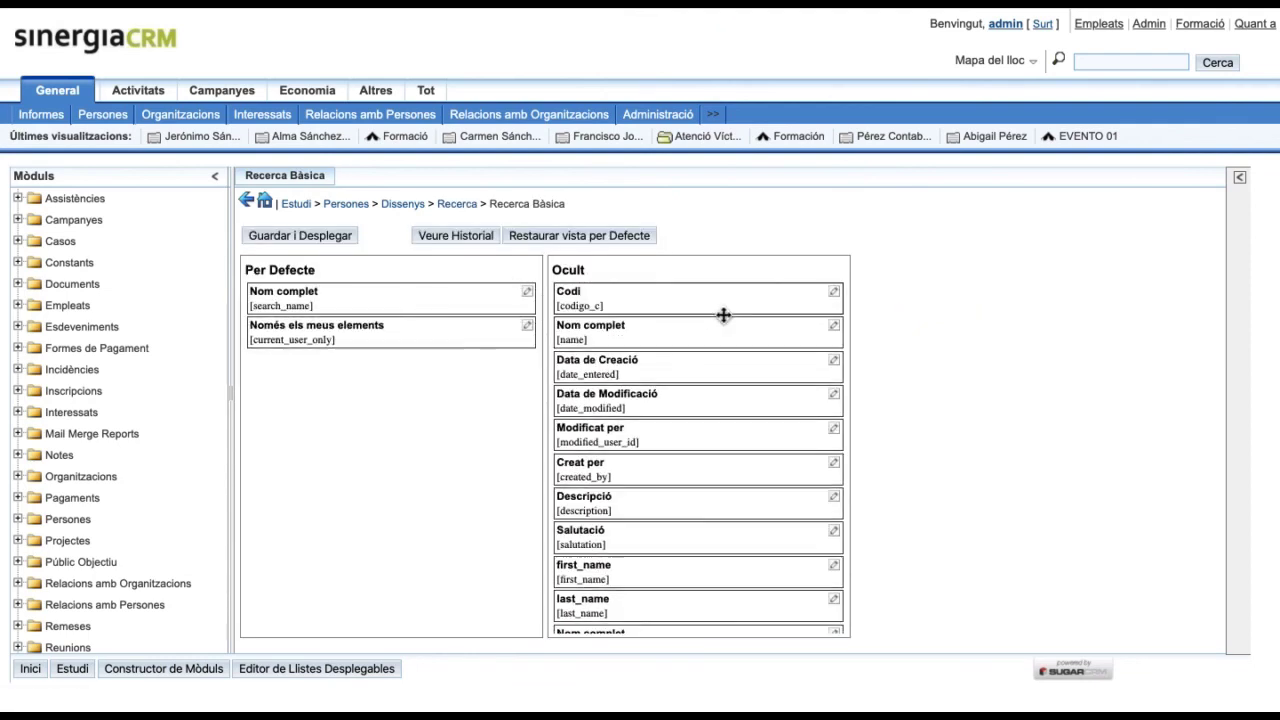
pyautogui.scroll(-5, 685, 423)
pyautogui.scroll(-3, 685, 423)
pyautogui.moveTo(609, 443); pyautogui.dragTo(370, 375)
pyautogui.scroll(-3, 598, 477)
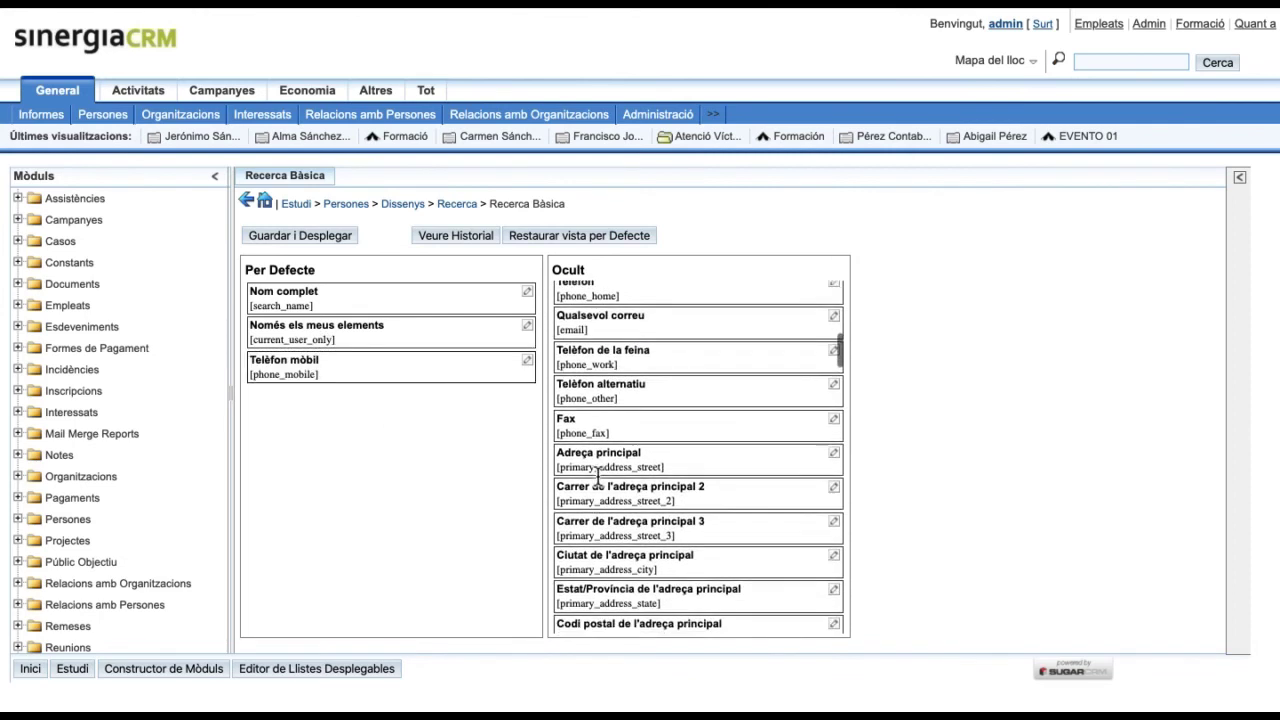
pyautogui.moveTo(600, 514); pyautogui.dragTo(322, 395)
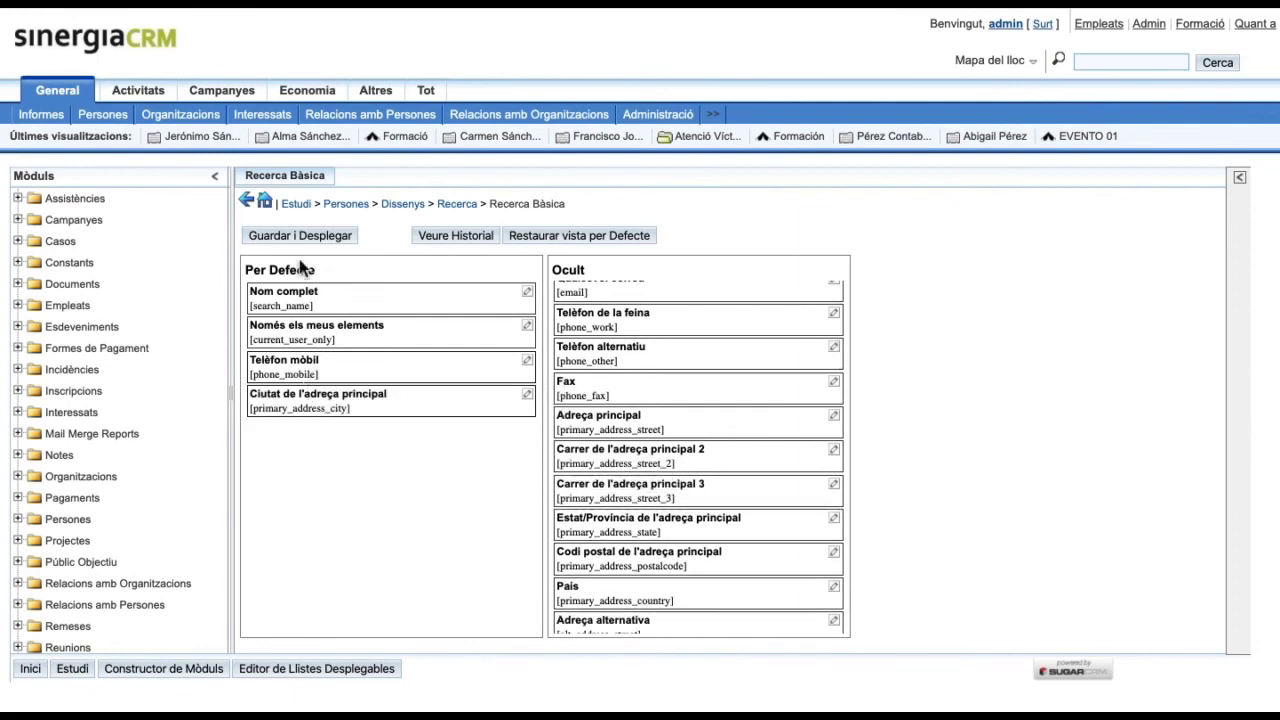
pyautogui.click(300, 235)
# Step: In the advanced search layout, add Color d'ulls, Centre de formació universitària and Nombre de germans below Cognoms, and save and deploy
pyautogui.click(456, 205)
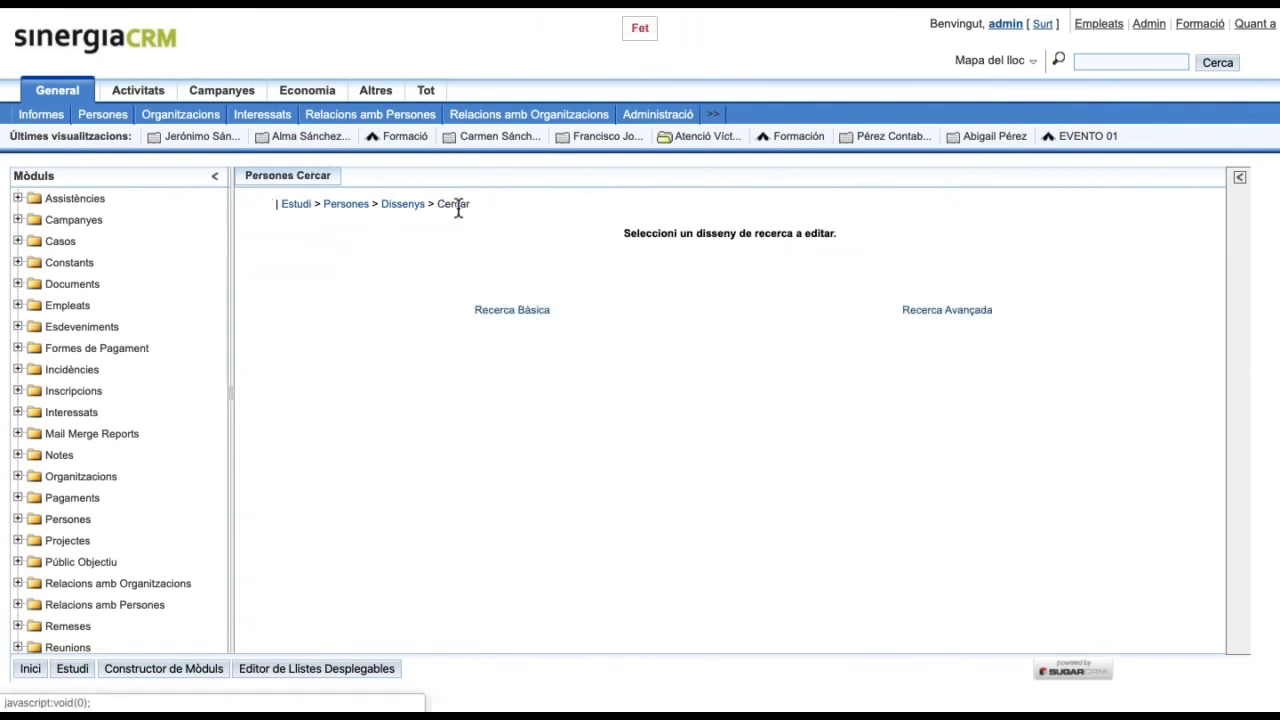
pyautogui.click(946, 278)
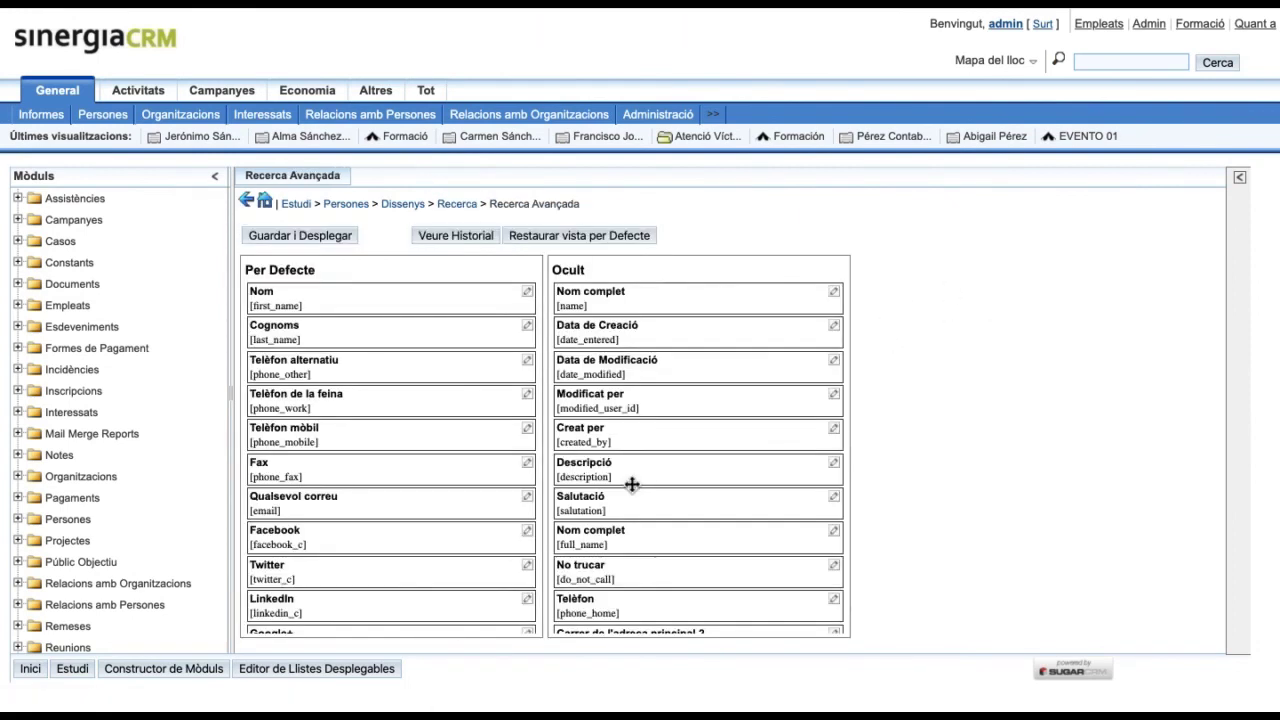
pyautogui.scroll(-5, 632, 485)
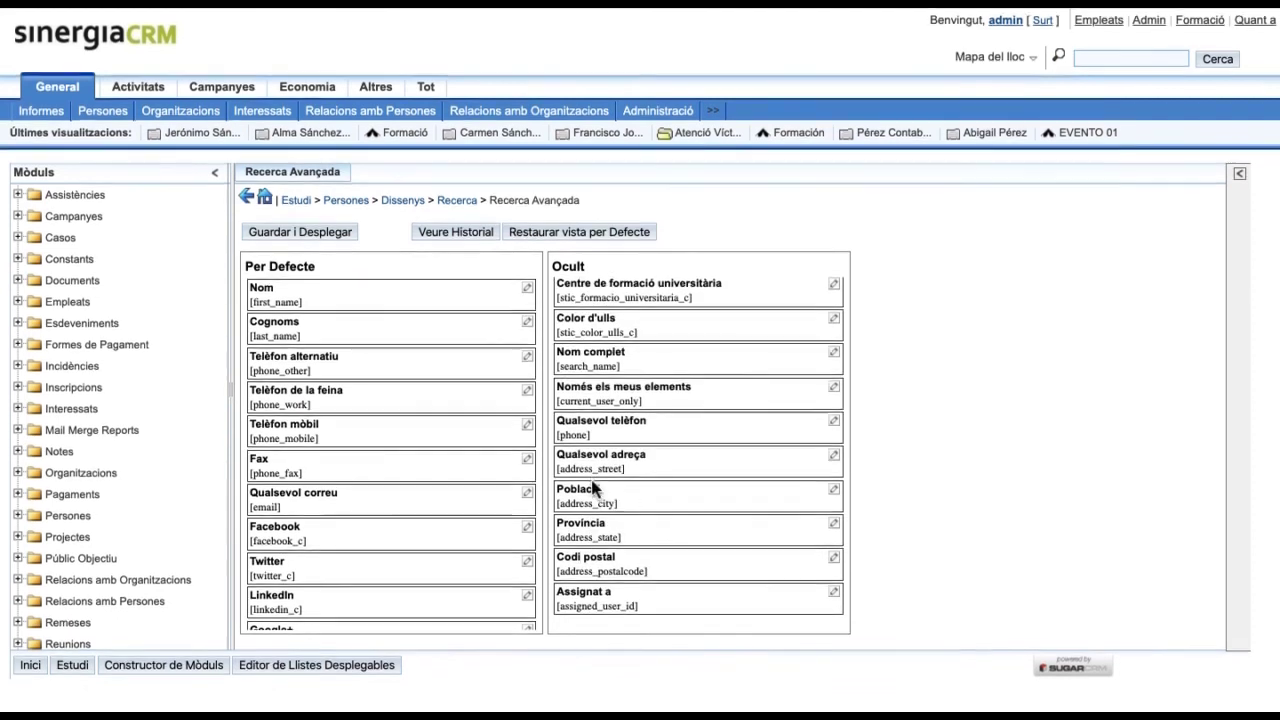
pyautogui.moveTo(600, 323); pyautogui.dragTo(310, 375)
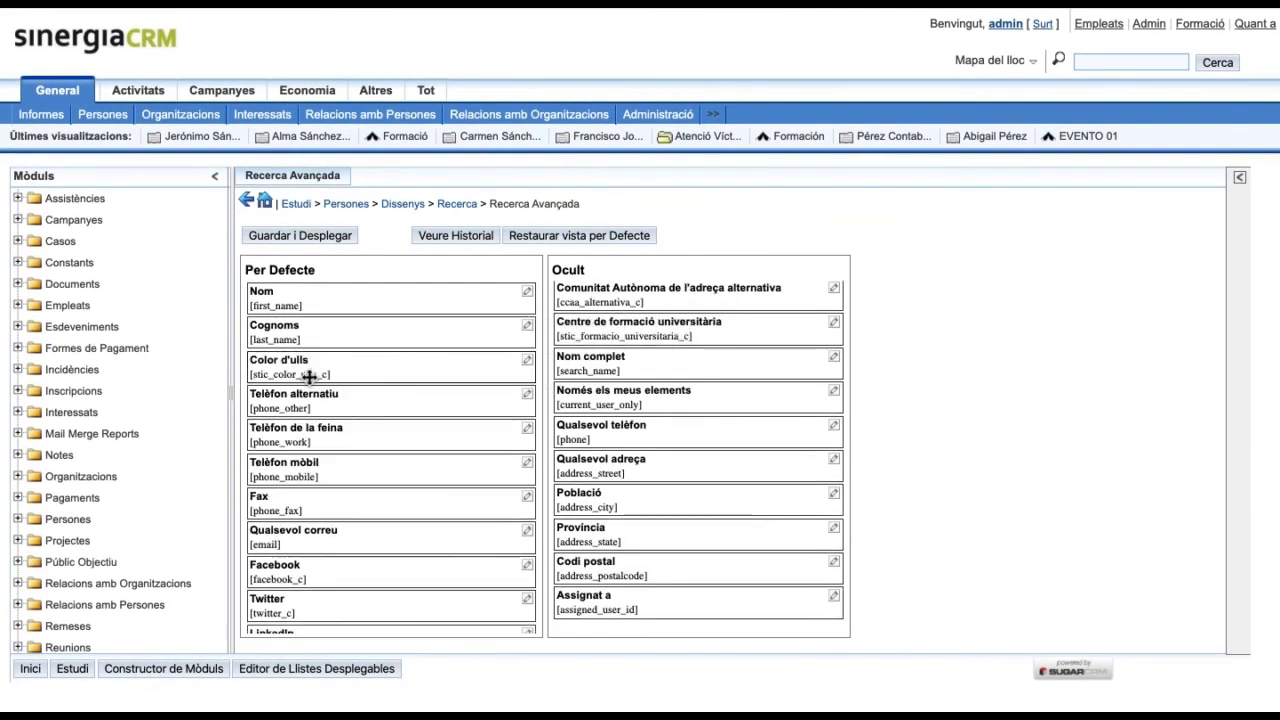
pyautogui.moveTo(605, 330); pyautogui.dragTo(304, 408)
pyautogui.scroll(6, 660, 373)
pyautogui.scroll(2, 660, 373)
pyautogui.moveTo(591, 463); pyautogui.dragTo(322, 430)
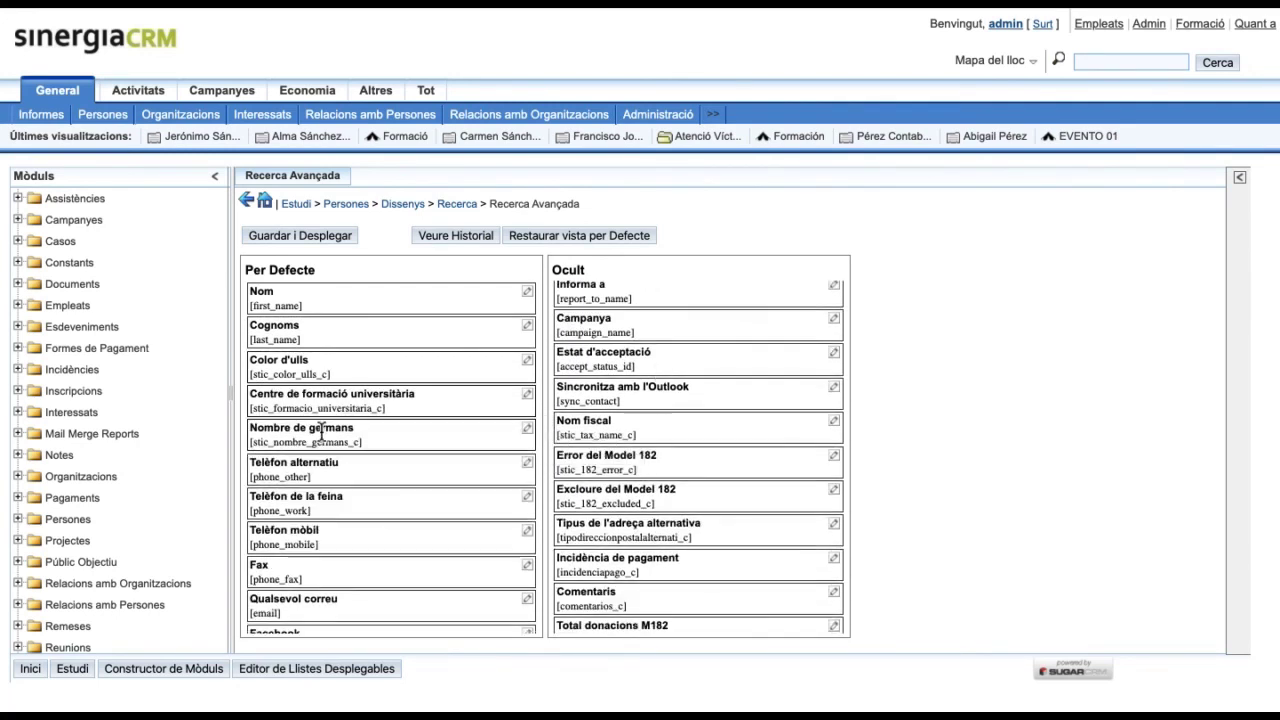
pyautogui.click(297, 237)
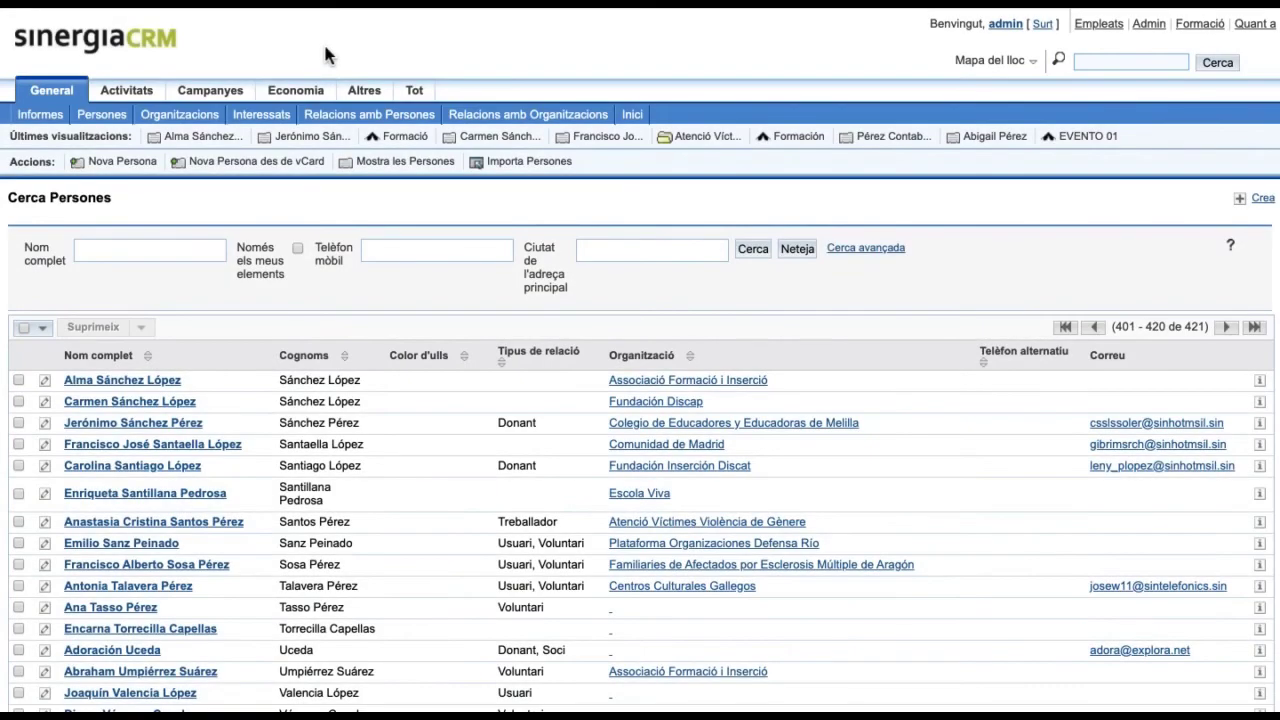
# Step: Open the Persones advanced search, examine the comparison operators of Nombre de germans and choose Major o igual que
pyautogui.click(855, 256)
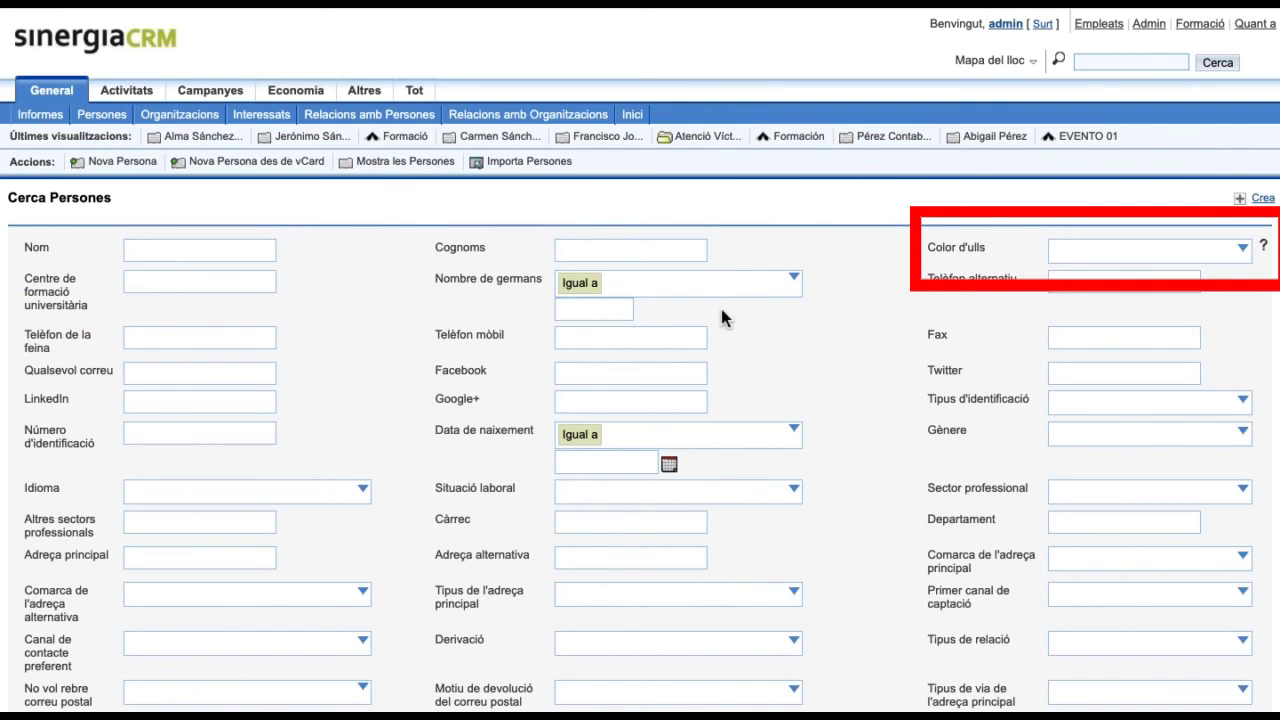
pyautogui.click(794, 283)
pyautogui.scroll(-1, 743, 371)
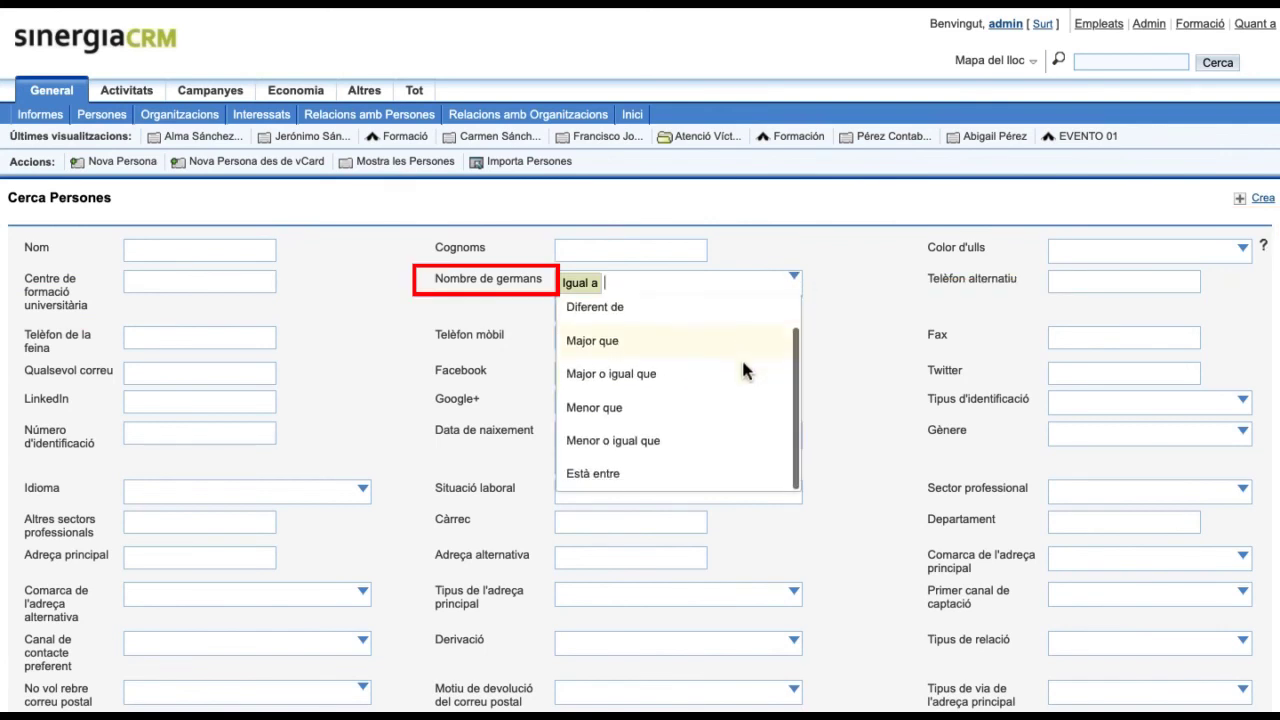
pyautogui.click(700, 372)
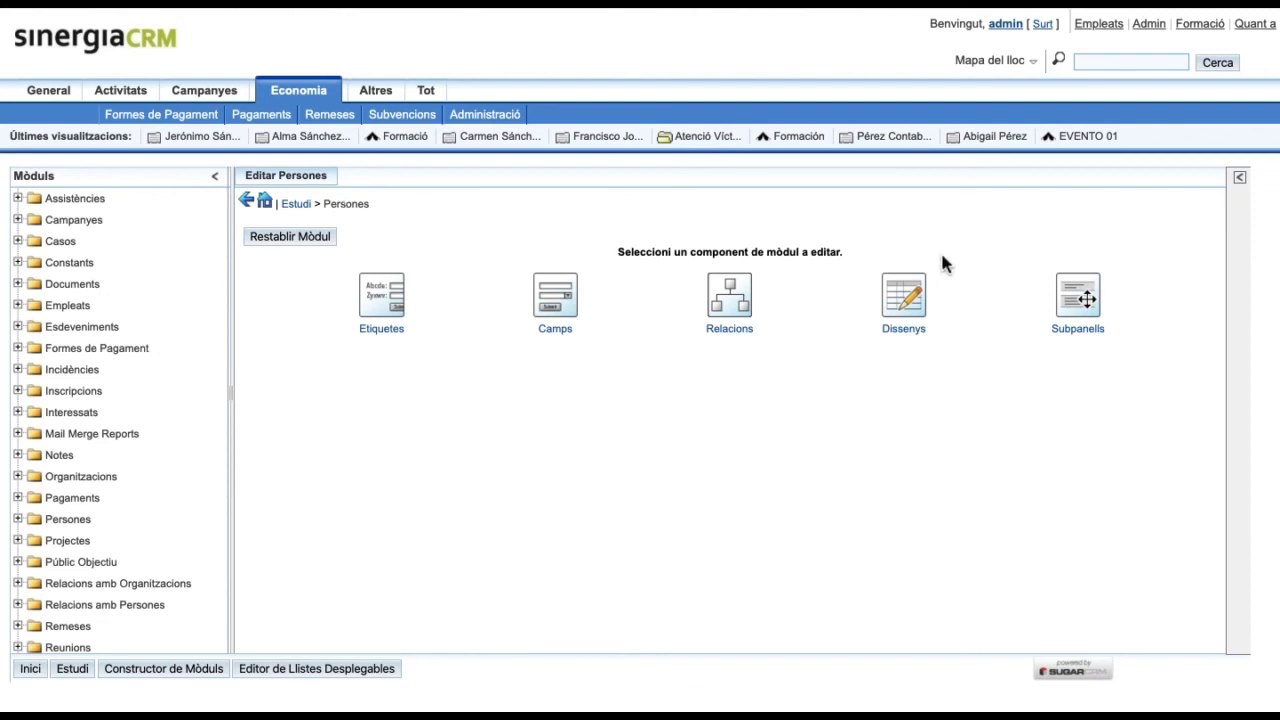
# Step: In the Persones Esdeveniments subpanel, add Tipus below Estat, set the title to "Esdeveniments com a responsable", and save and deploy
pyautogui.click(1065, 304)
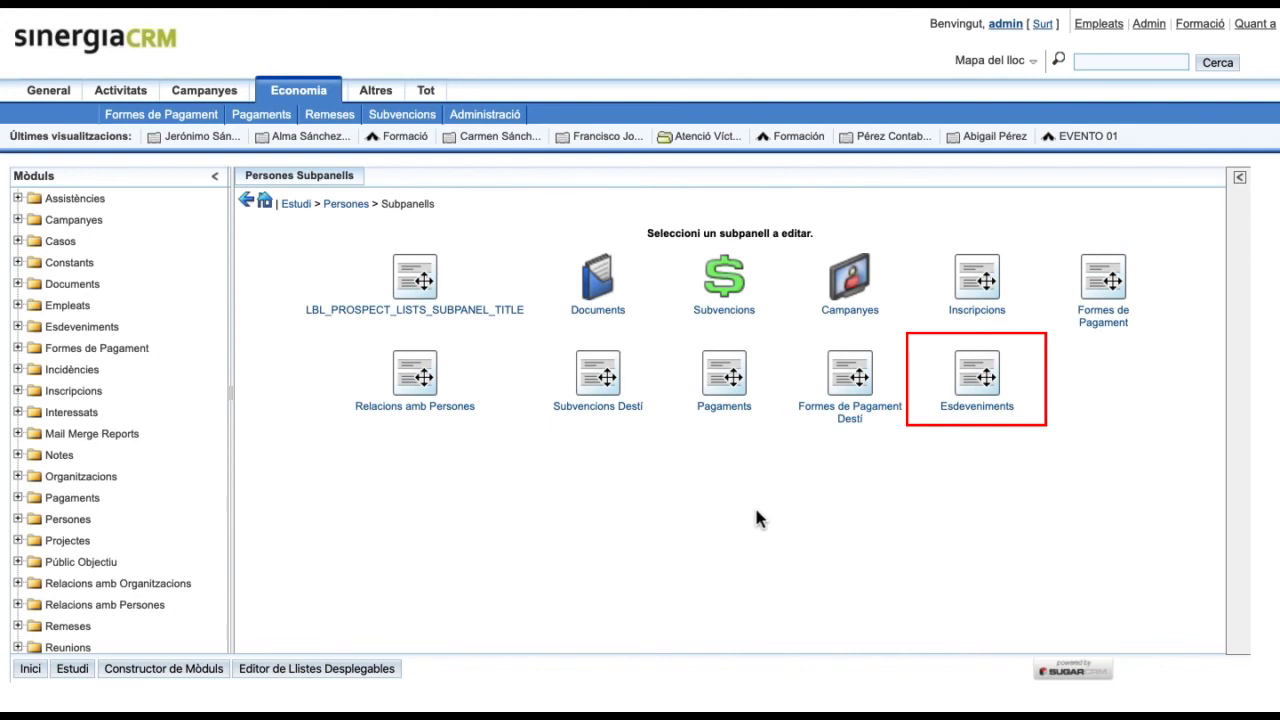
pyautogui.click(975, 385)
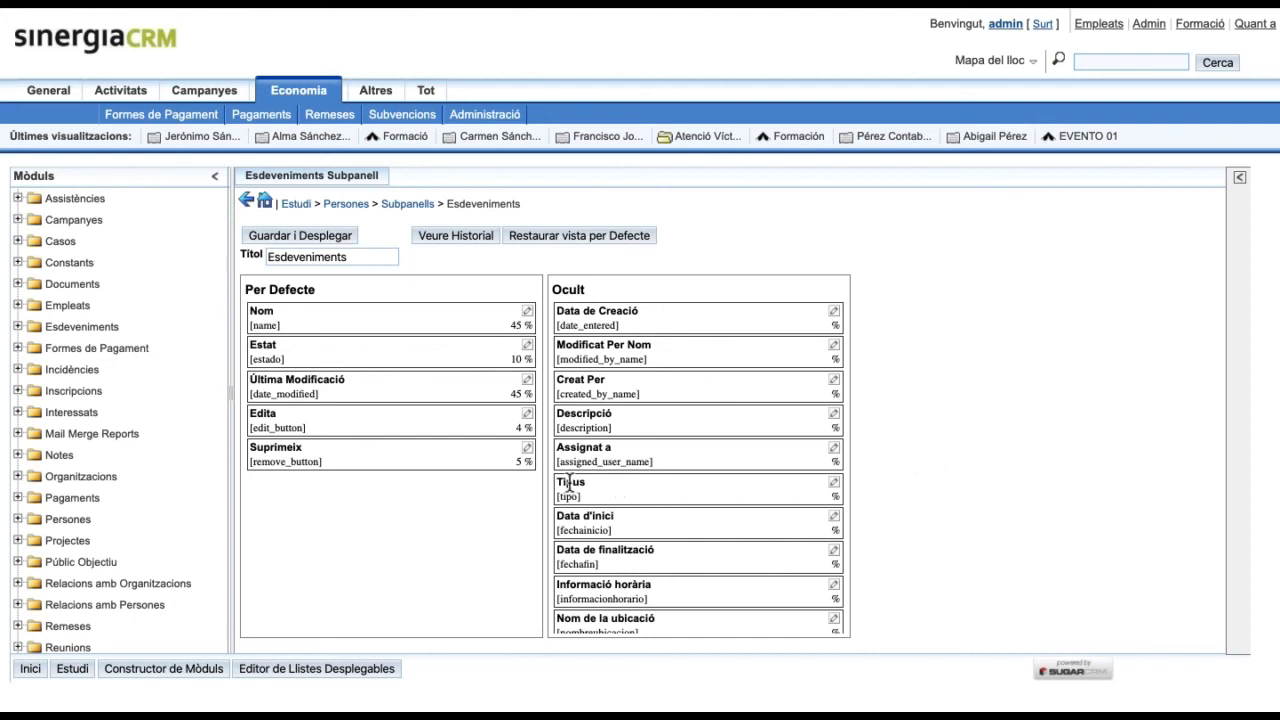
pyautogui.moveTo(570, 485); pyautogui.dragTo(297, 390)
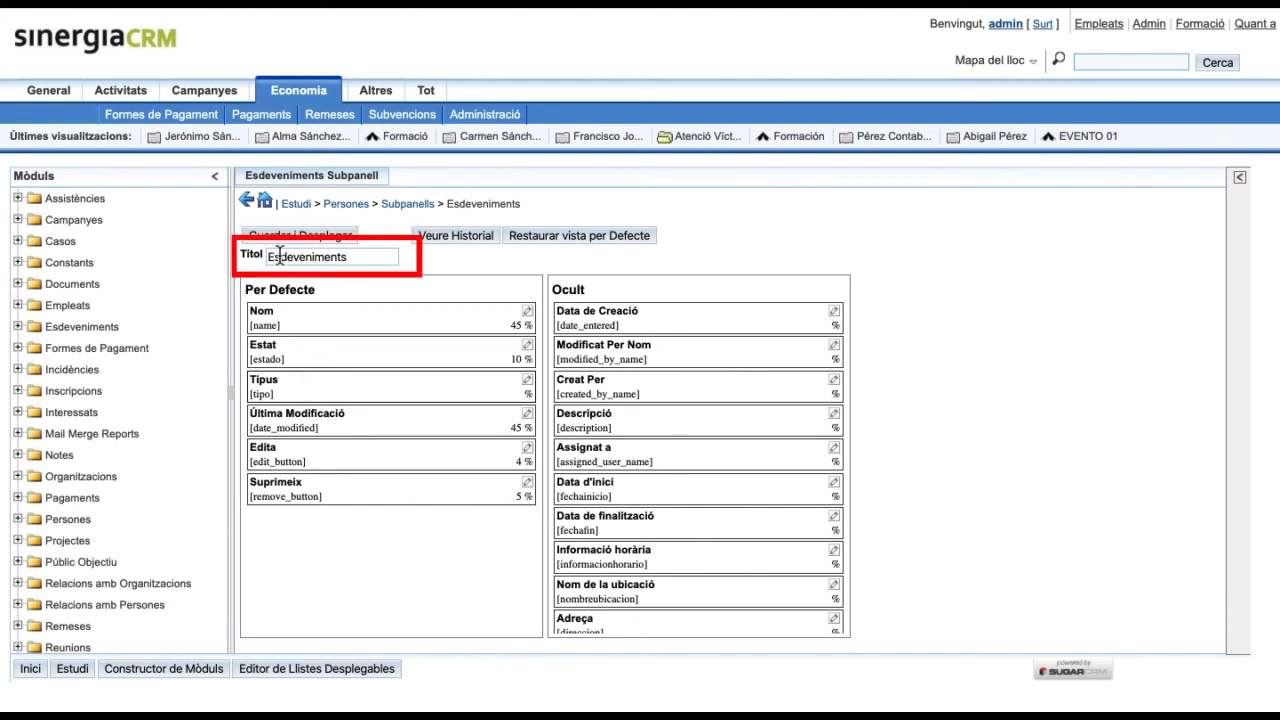
pyautogui.click(362, 259)
pyautogui.write('com a responsable')
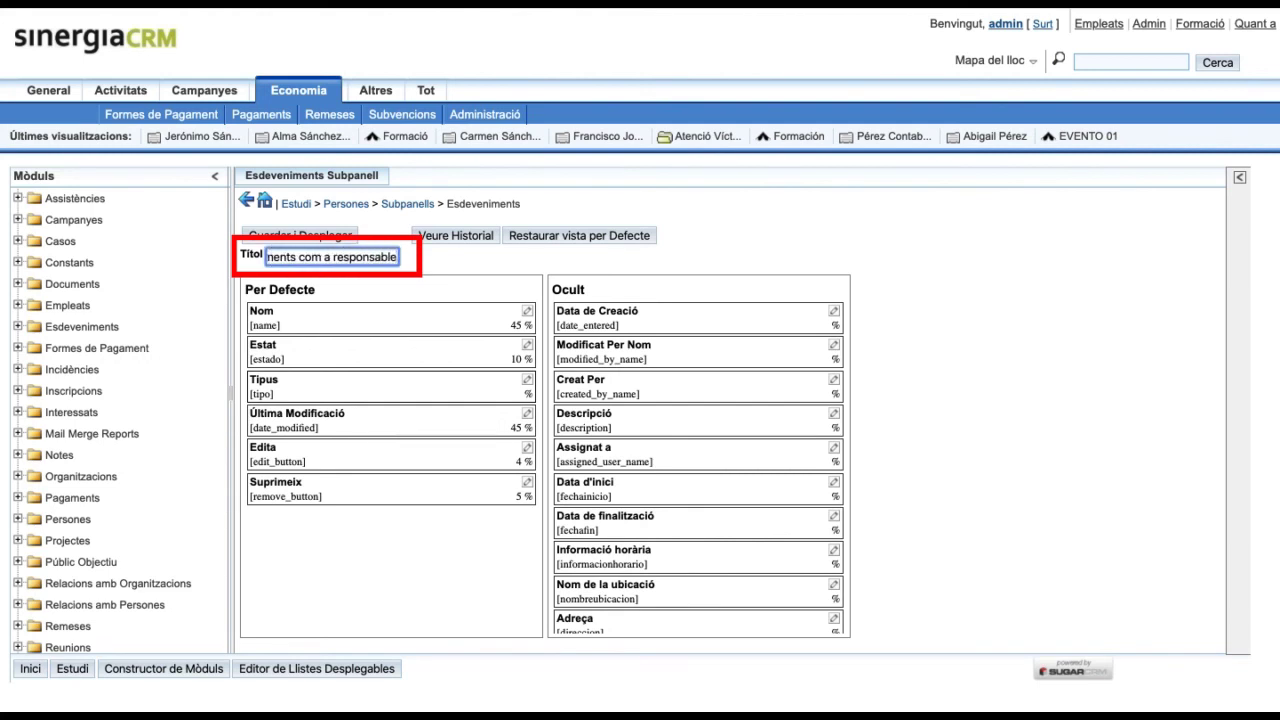
pyautogui.click(297, 237)
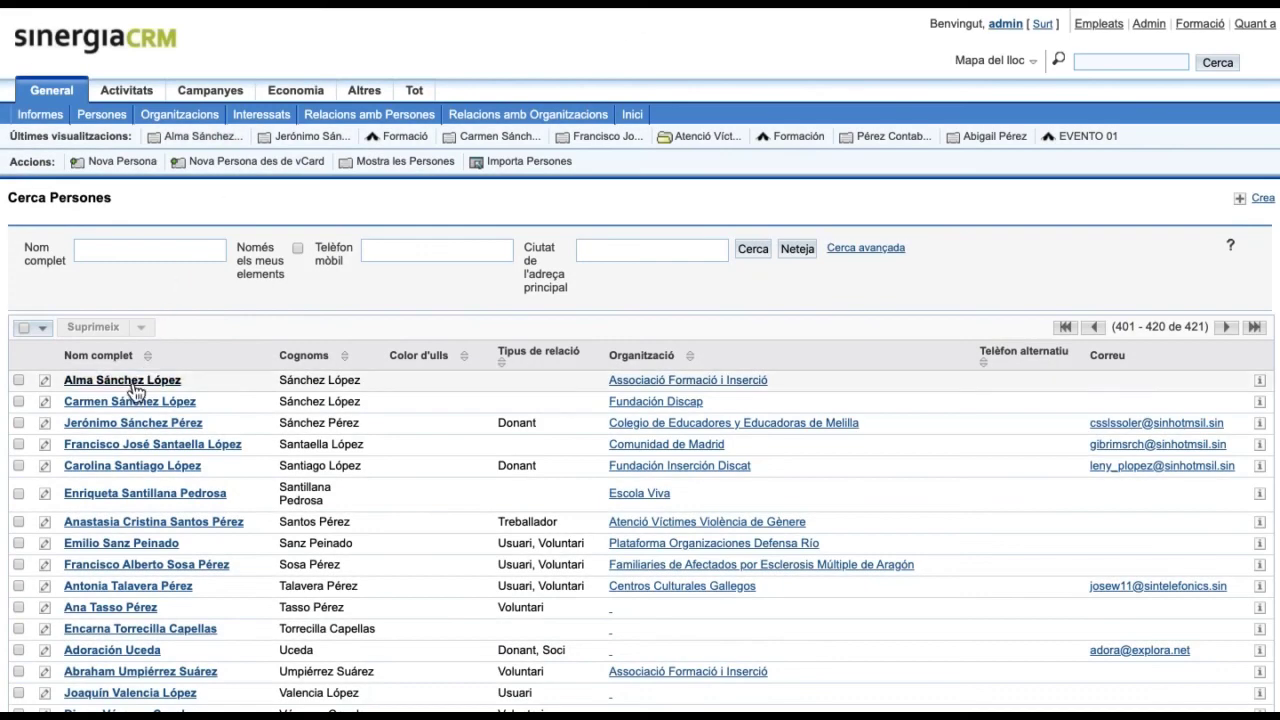
# Step: Open the first person's record in the Persones list and check the Esdeveniments com a responsable subpanel
pyautogui.click(132, 386)
pyautogui.scroll(-15, 127, 390)
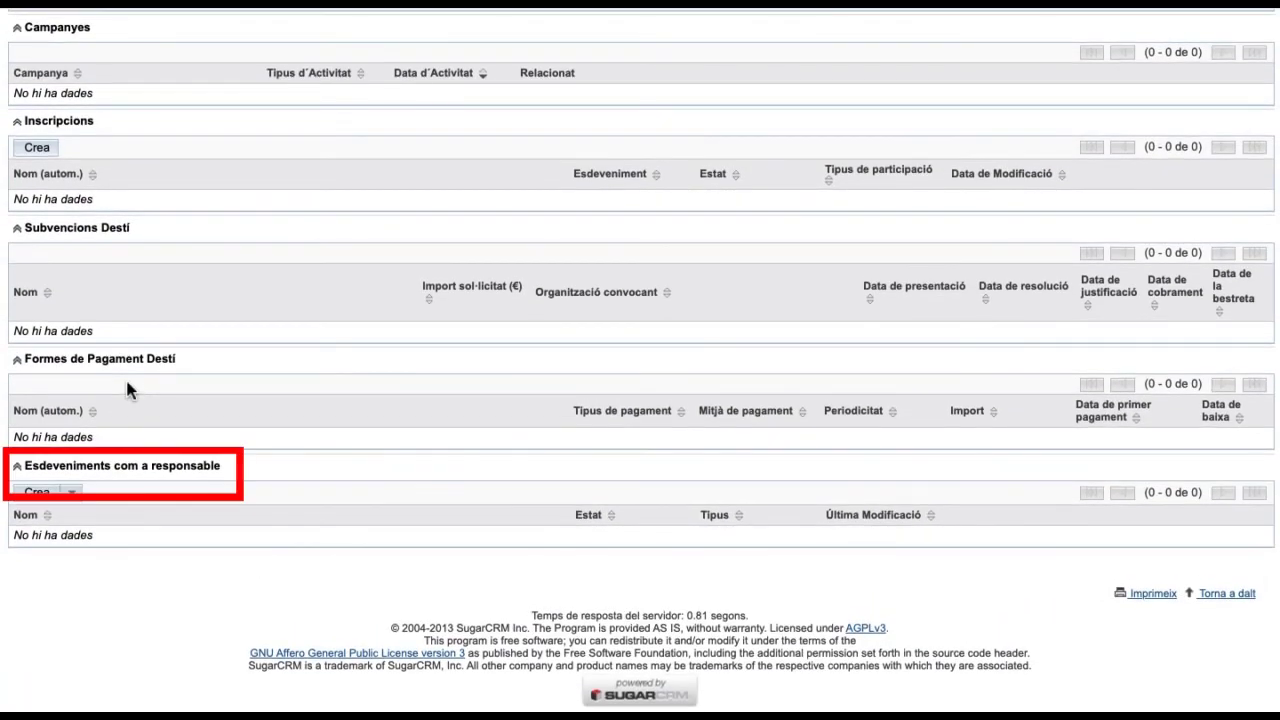